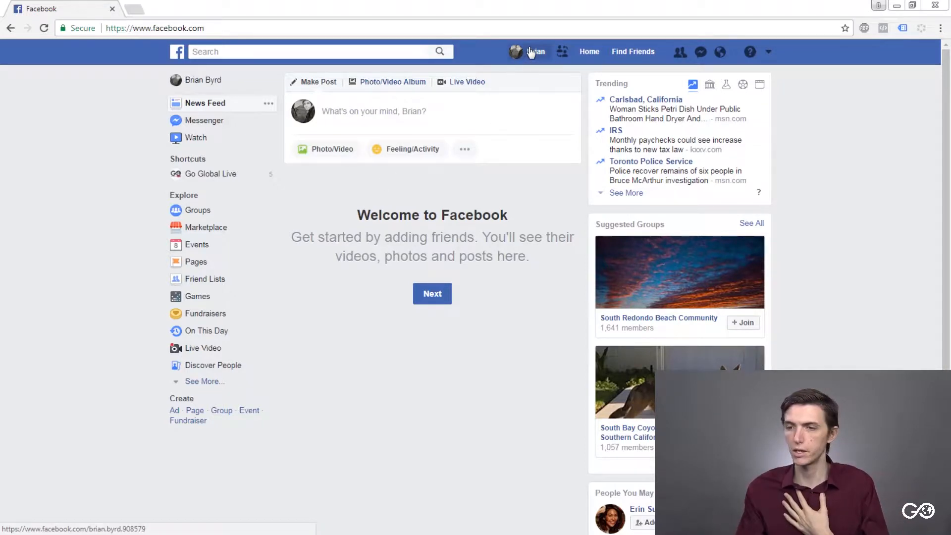
- Start creating a new Page of the type Company, Organization or Institution
{"action": "left_click", "coordinate": [769, 53]}
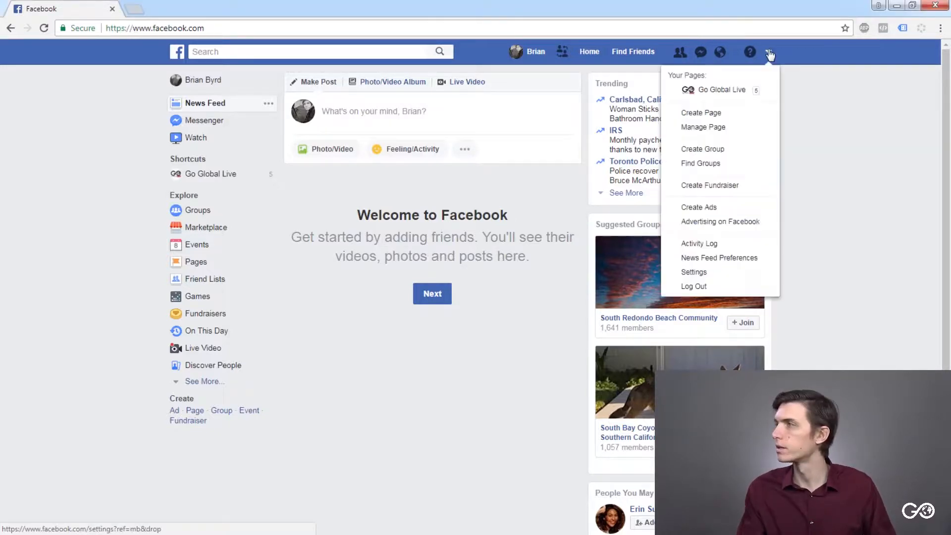
{"action": "left_click", "coordinate": [735, 115]}
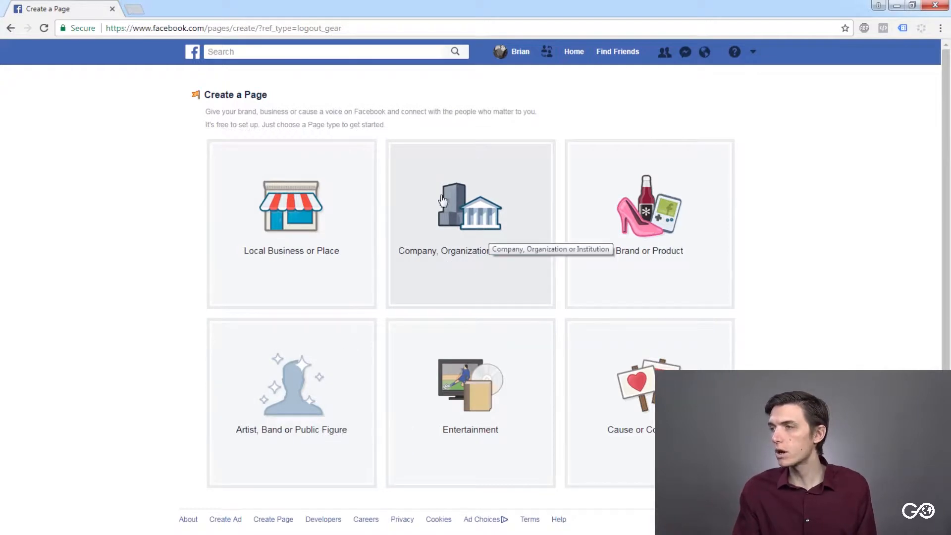
{"action": "left_click", "coordinate": [477, 226]}
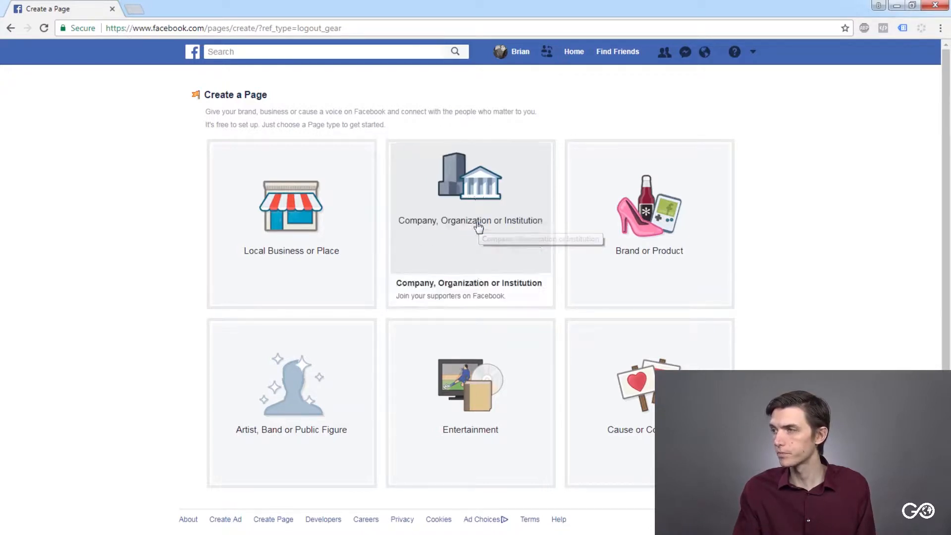
- Browse the company categories and set the new Page's category to Retail Company
{"action": "left_click", "coordinate": [474, 185]}
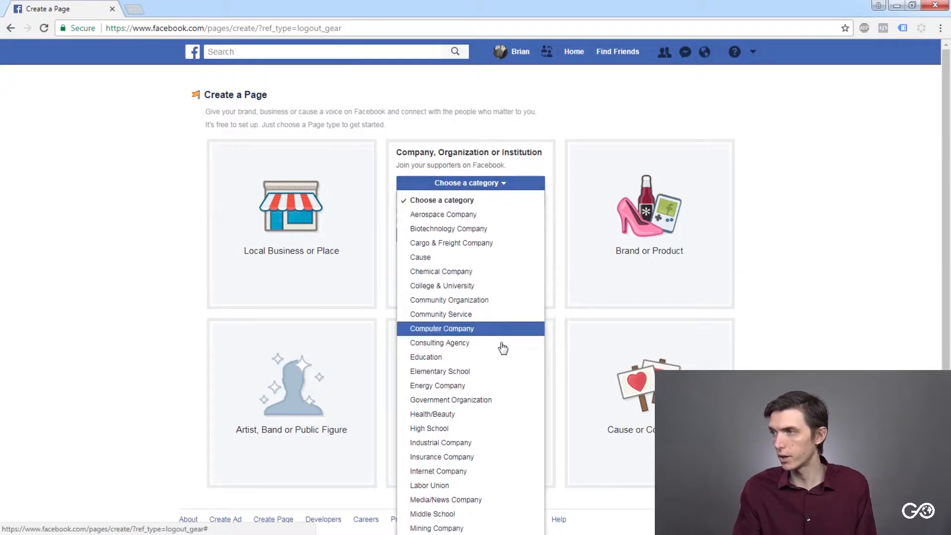
{"action": "scroll", "coordinate": [501, 376], "scroll_direction": "down", "scroll_amount": 2}
{"action": "scroll", "coordinate": [499, 372], "scroll_direction": "up", "scroll_amount": 2}
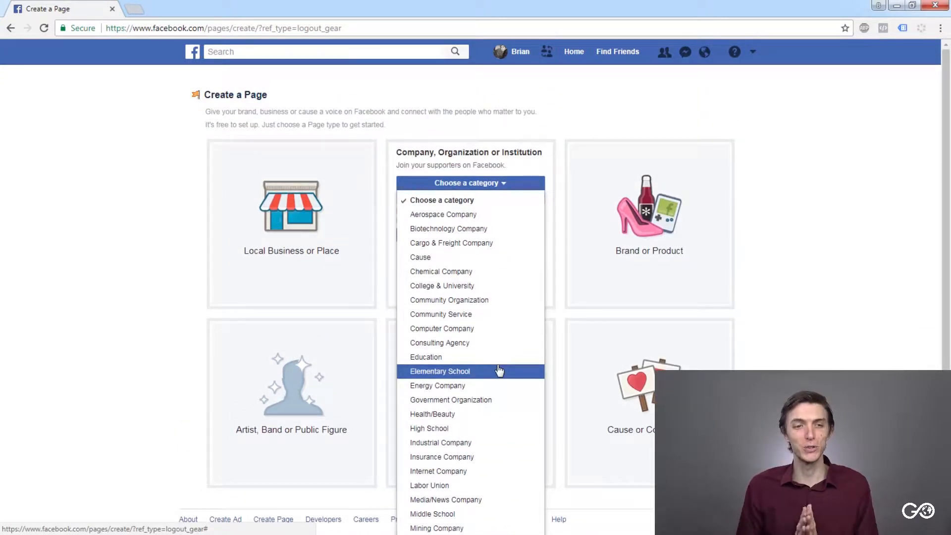
{"action": "key", "text": "Up"}
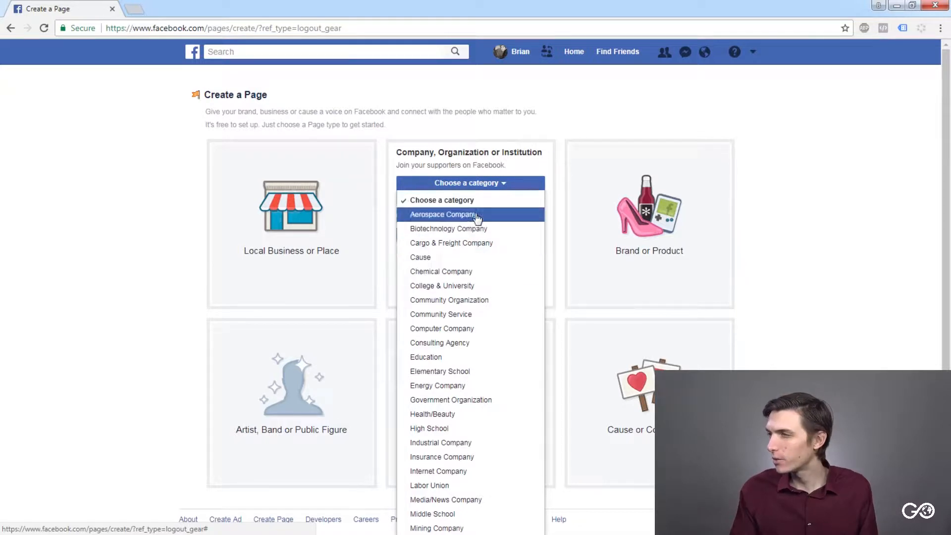
{"action": "scroll", "coordinate": [472, 369], "scroll_direction": "down", "scroll_amount": 3}
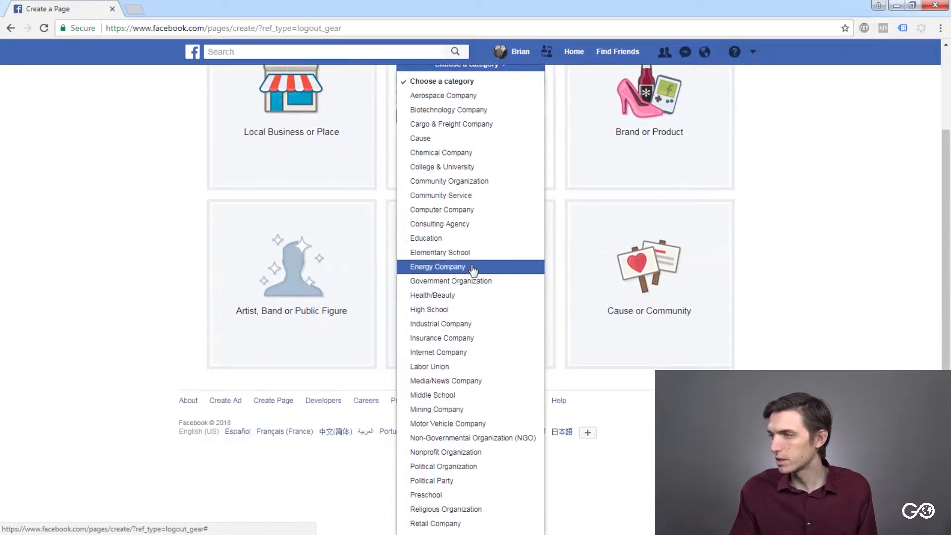
{"action": "scroll", "coordinate": [470, 347], "scroll_direction": "up", "scroll_amount": 1}
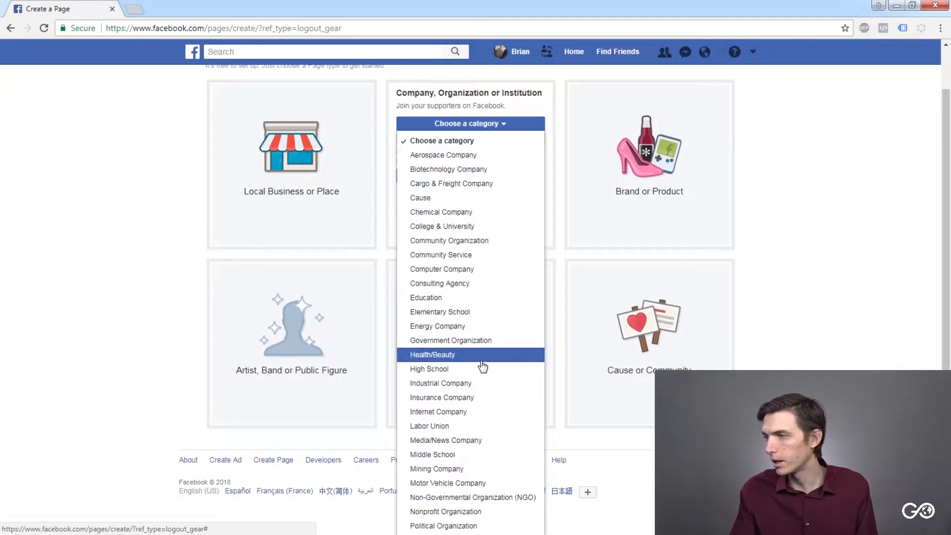
{"action": "scroll", "coordinate": [484, 365], "scroll_direction": "down", "scroll_amount": 1}
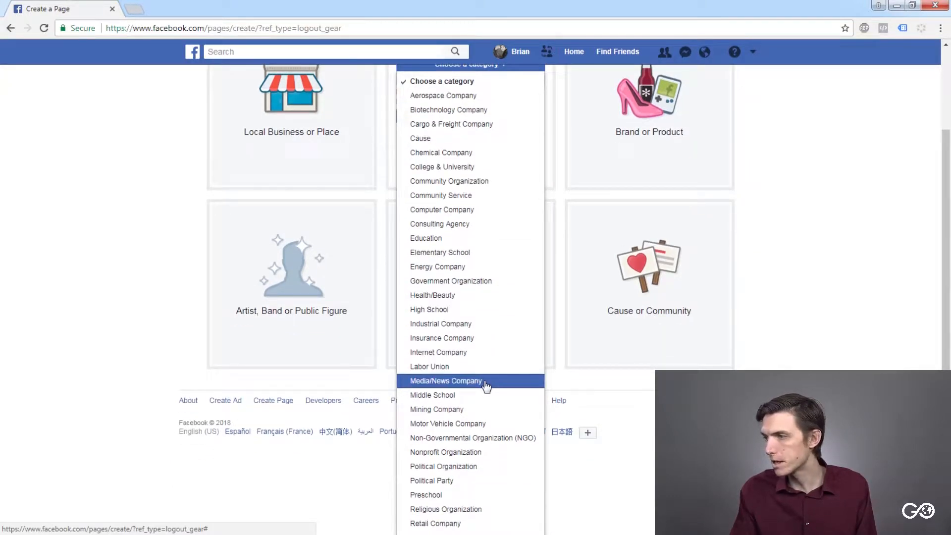
{"action": "scroll", "coordinate": [488, 397], "scroll_direction": "down", "scroll_amount": 2}
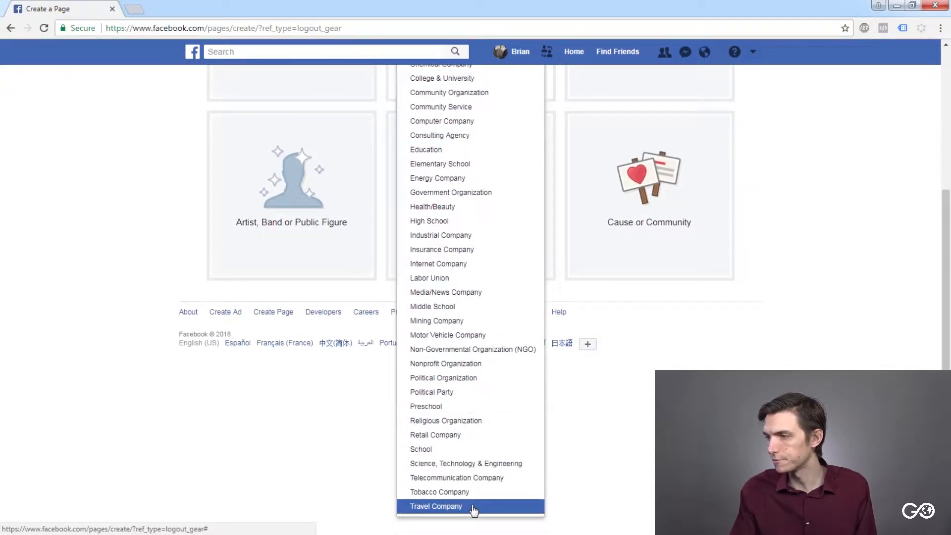
{"action": "scroll", "coordinate": [472, 453], "scroll_direction": "up", "scroll_amount": 2}
{"action": "scroll", "coordinate": [472, 454], "scroll_direction": "up", "scroll_amount": 1}
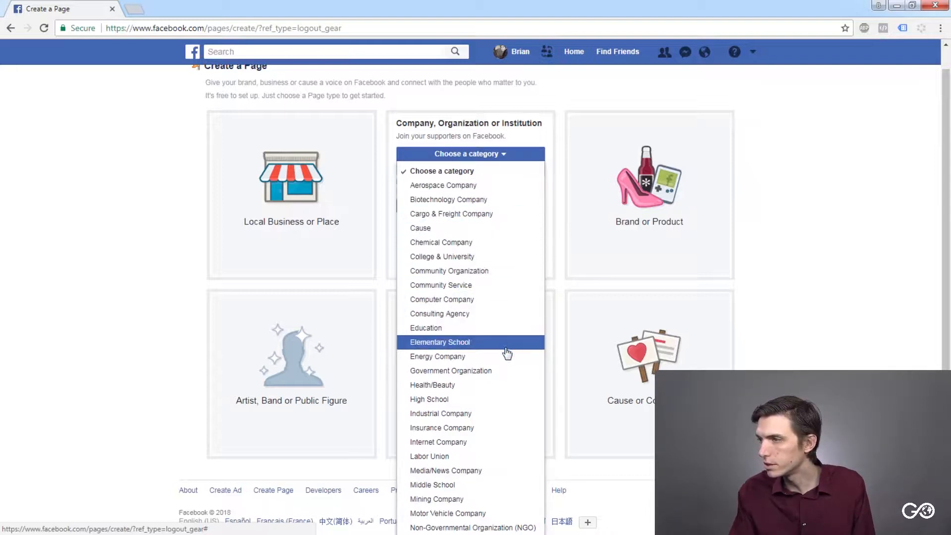
{"action": "scroll", "coordinate": [506, 357], "scroll_direction": "up", "scroll_amount": 1}
{"action": "scroll", "coordinate": [506, 356], "scroll_direction": "down", "scroll_amount": 3}
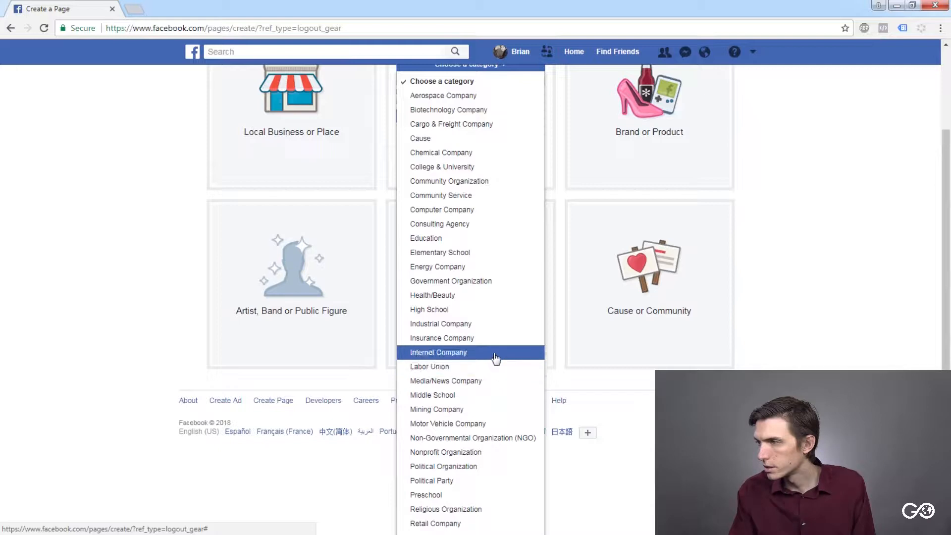
{"action": "scroll", "coordinate": [495, 357], "scroll_direction": "down", "scroll_amount": 2}
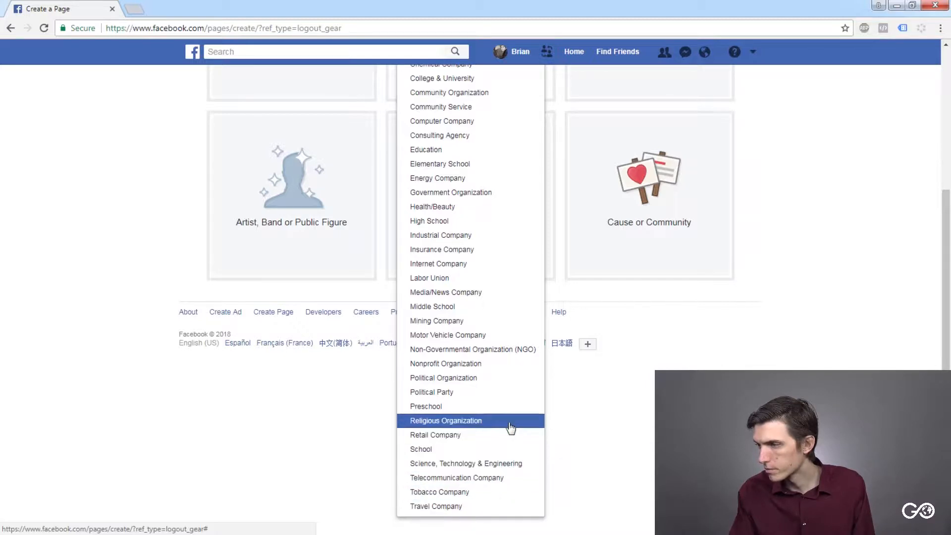
{"action": "left_click", "coordinate": [483, 435]}
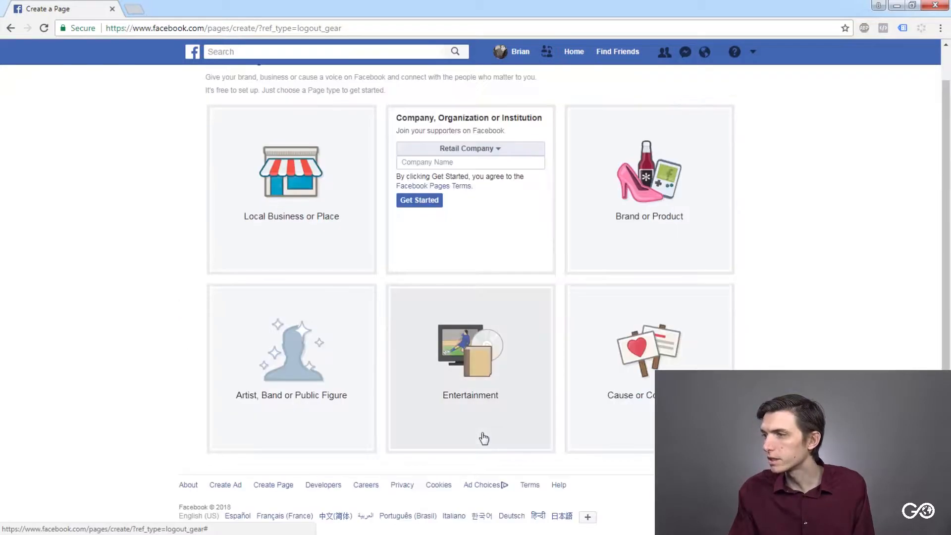
- Enter Corky Candice as the company name and create the Page
{"action": "left_click", "coordinate": [492, 160]}
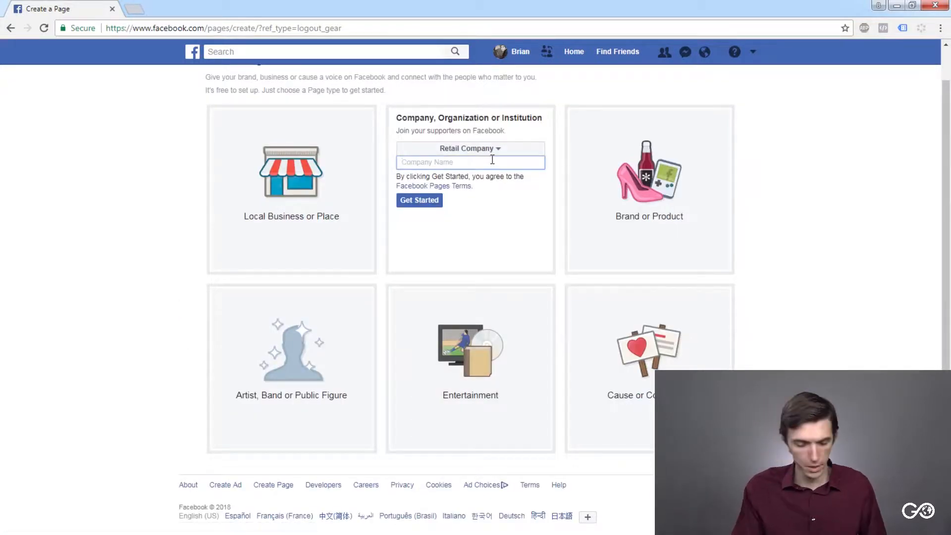
{"action": "type", "text": "Corky Candice"}
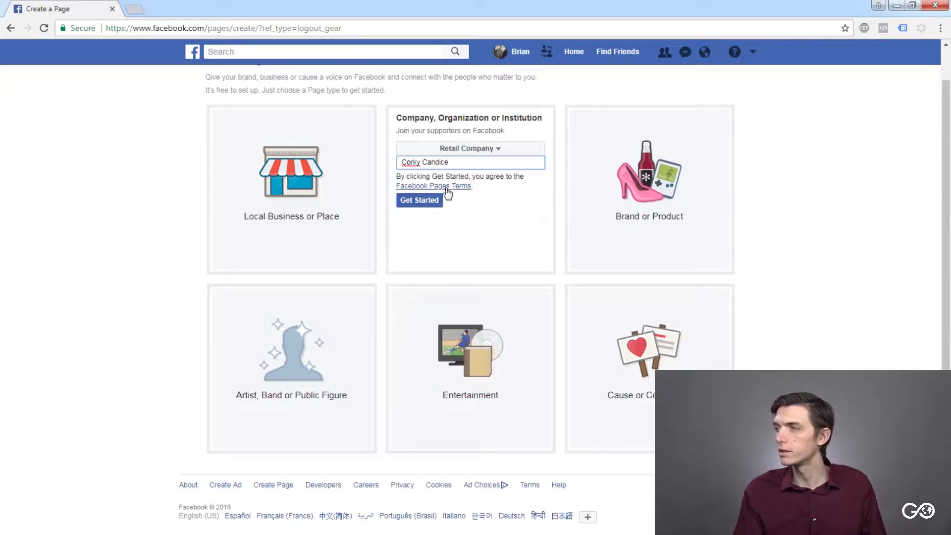
{"action": "left_click", "coordinate": [415, 203]}
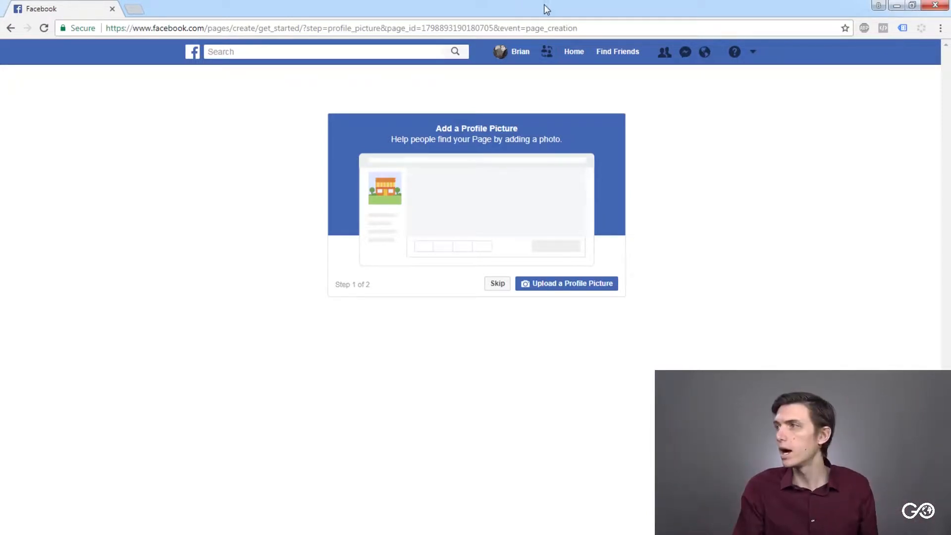
{"action": "left_click_drag", "start_coordinate": [550, 3], "coordinate": [653, 167]}
{"action": "left_click_drag", "start_coordinate": [637, 61], "coordinate": [531, 2]}
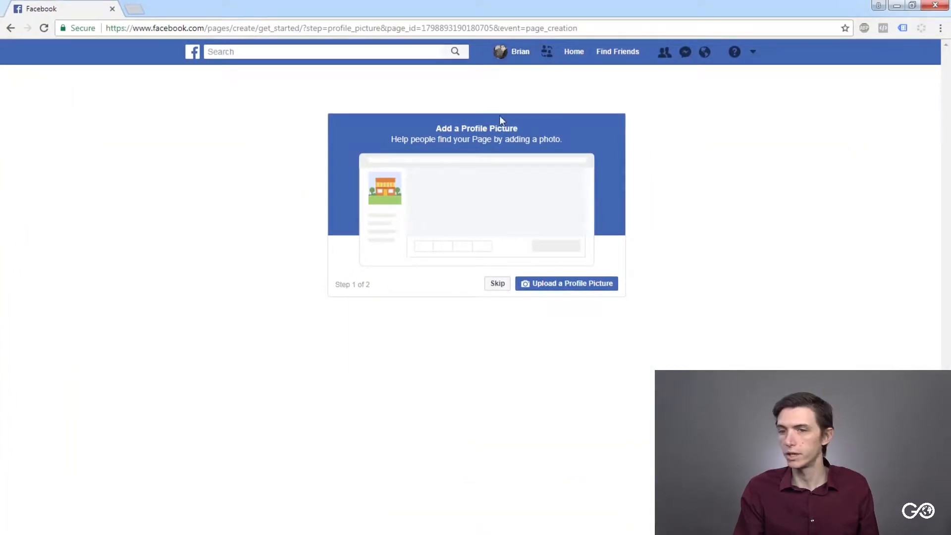
{"action": "left_click", "coordinate": [541, 286]}
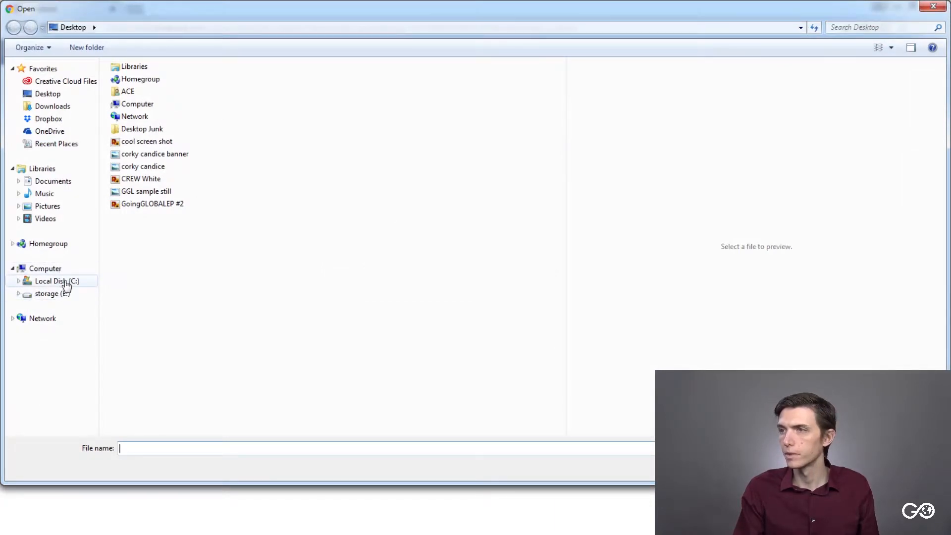
{"action": "left_click", "coordinate": [66, 282]}
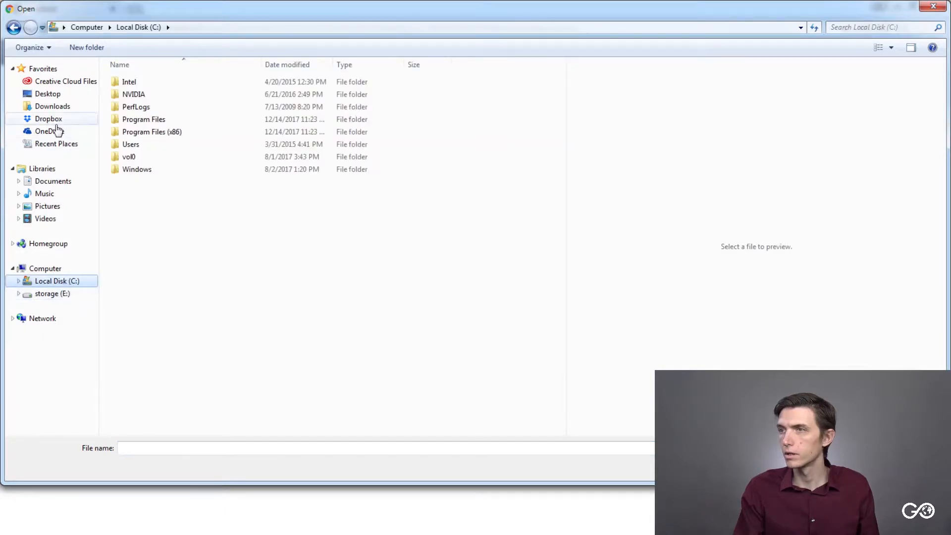
{"action": "left_click", "coordinate": [54, 95]}
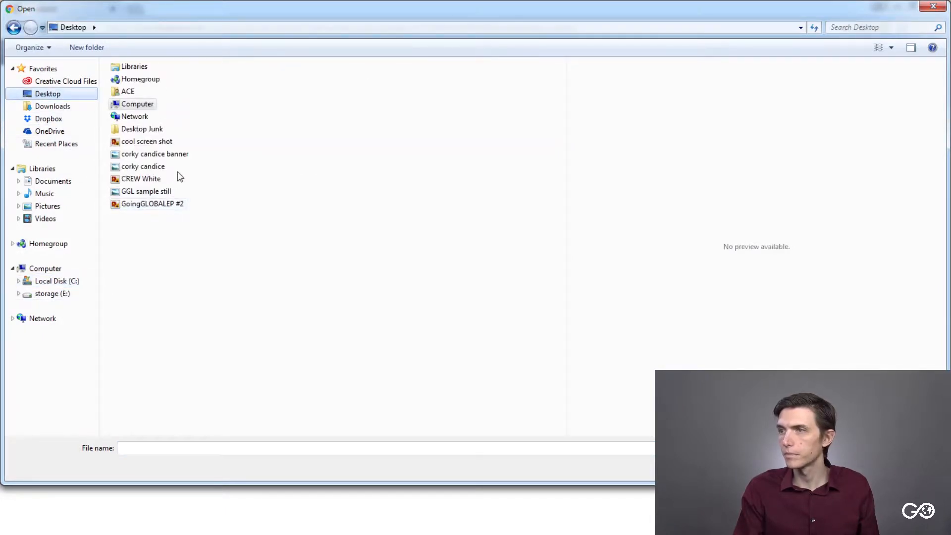
{"action": "left_click", "coordinate": [160, 168]}
{"action": "key", "text": "Return"}
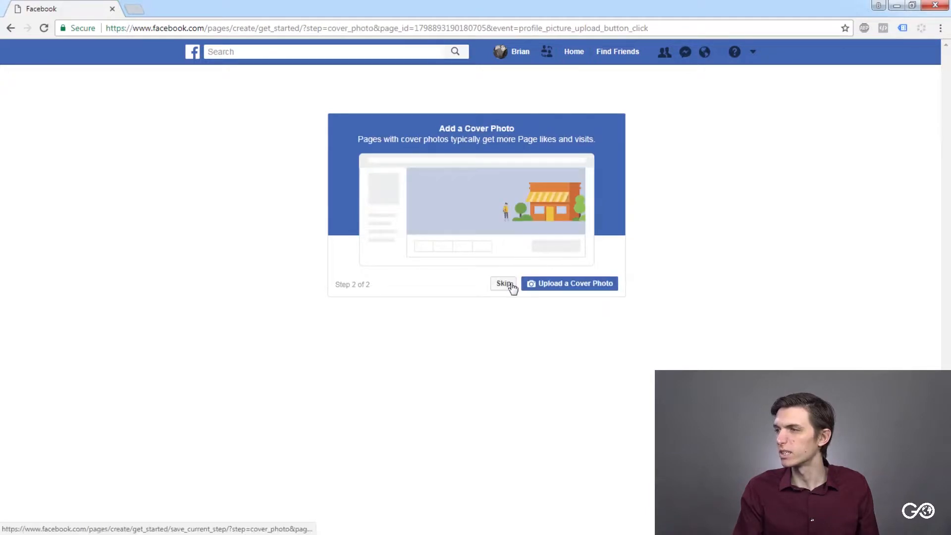
- Upload the "corky candice banner" image from the Desktop as the Page's cover photo
{"action": "left_click", "coordinate": [561, 284]}
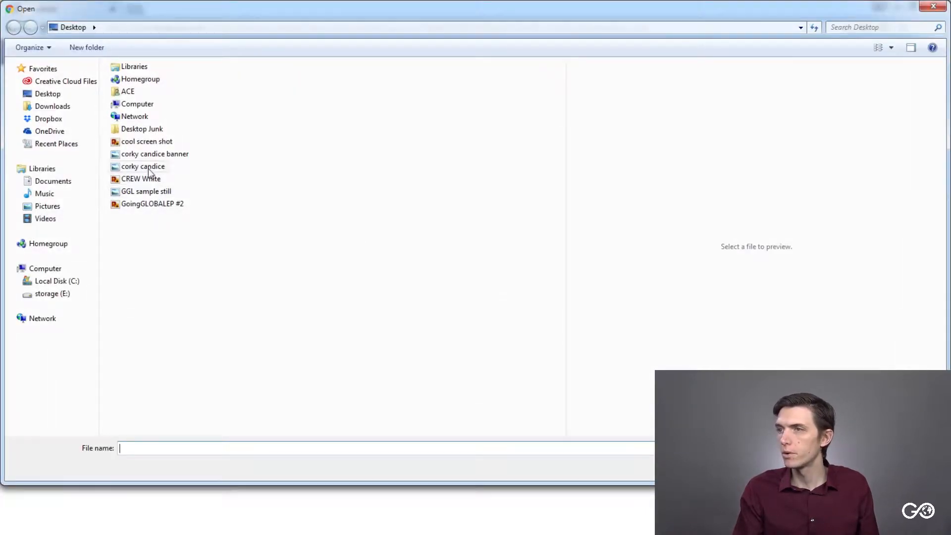
{"action": "left_click", "coordinate": [178, 156]}
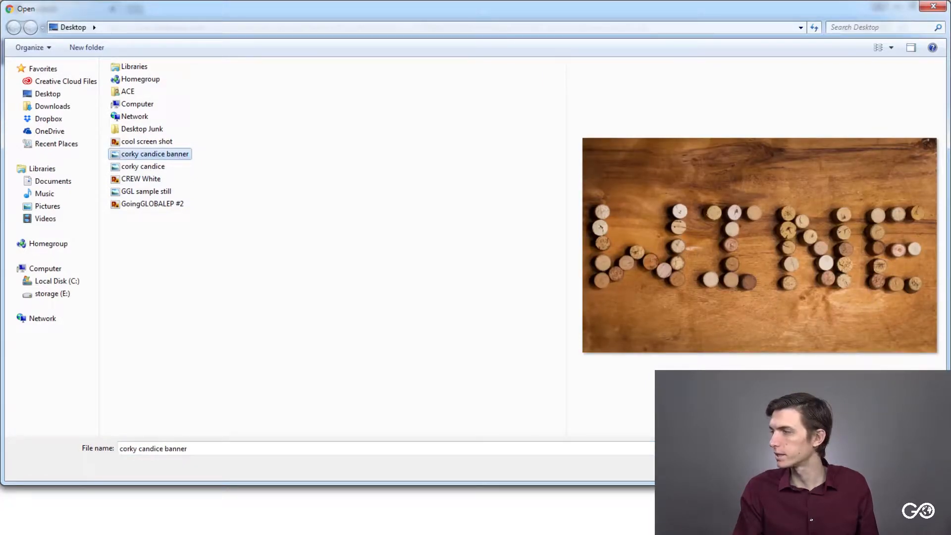
{"action": "left_click", "coordinate": [856, 467]}
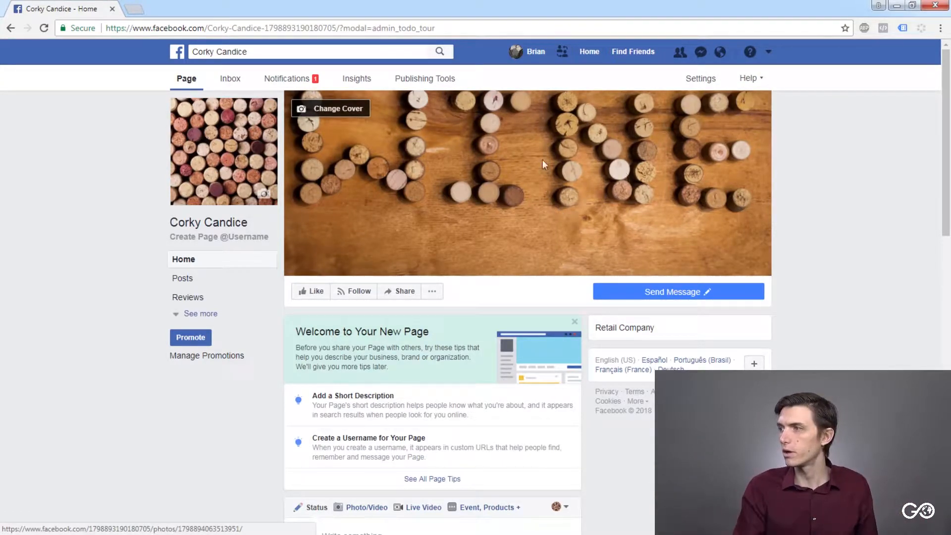
- View the Page's cover photo at full size and return to the Page
{"action": "left_click", "coordinate": [528, 182]}
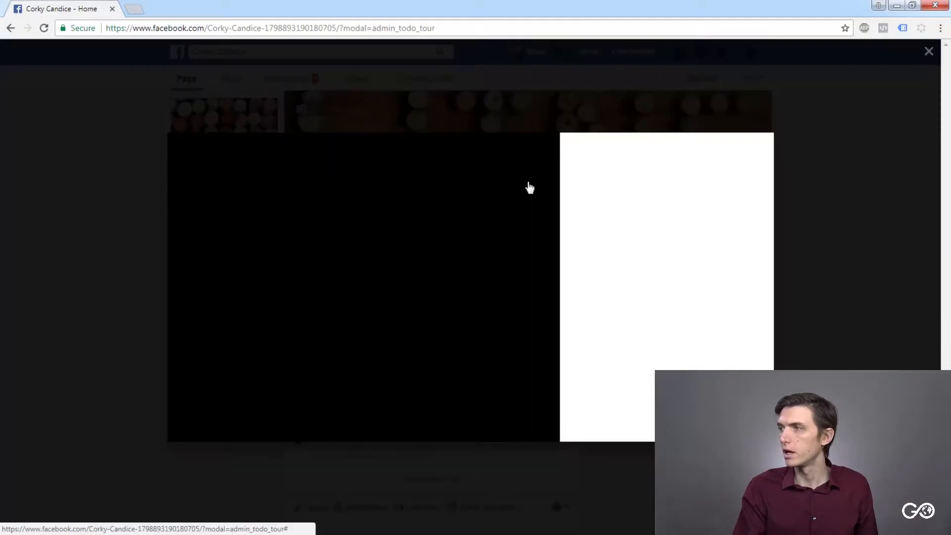
{"action": "left_click", "coordinate": [929, 51]}
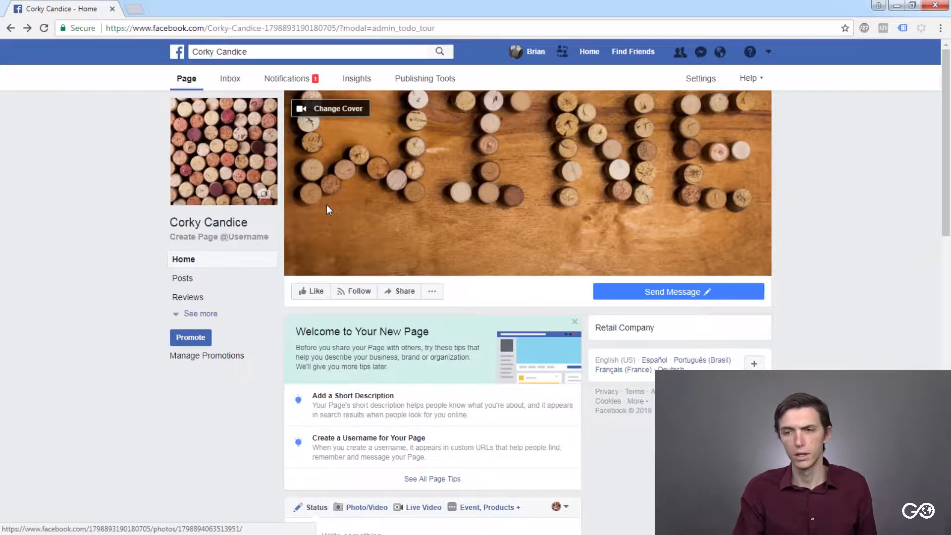
- Search the web for "facebook page banner size" in a separate browser tab
{"action": "left_click", "coordinate": [137, 11]}
{"action": "type", "text": "facebook ba"}
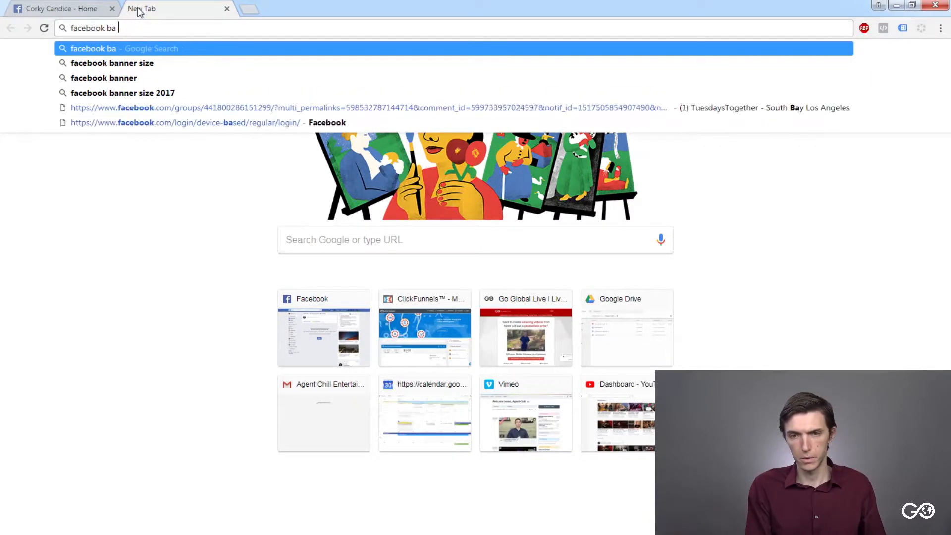
{"action": "key", "text": "BackSpace"}
{"action": "key", "text": "BackSpace"}
{"action": "type", "text": "page banner"}
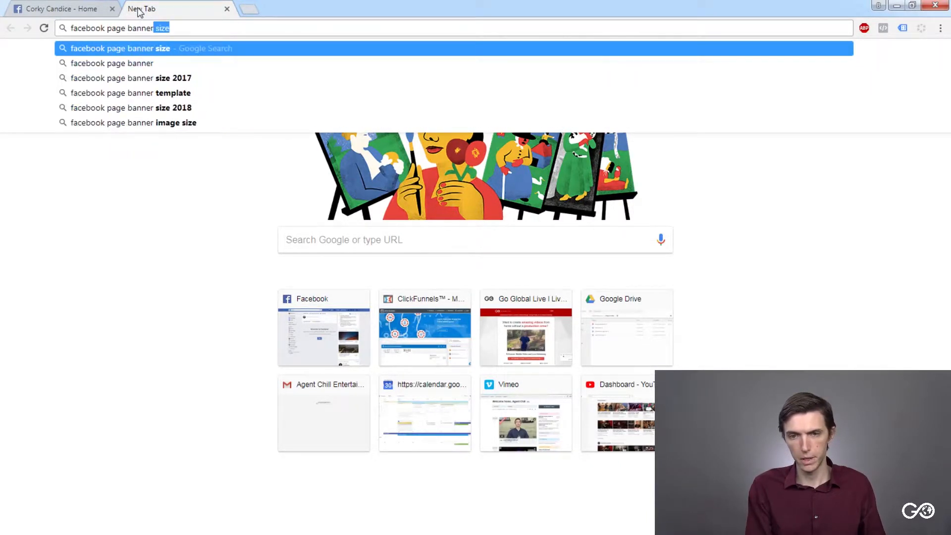
{"action": "type", "text": "size"}
{"action": "key", "text": "Return"}
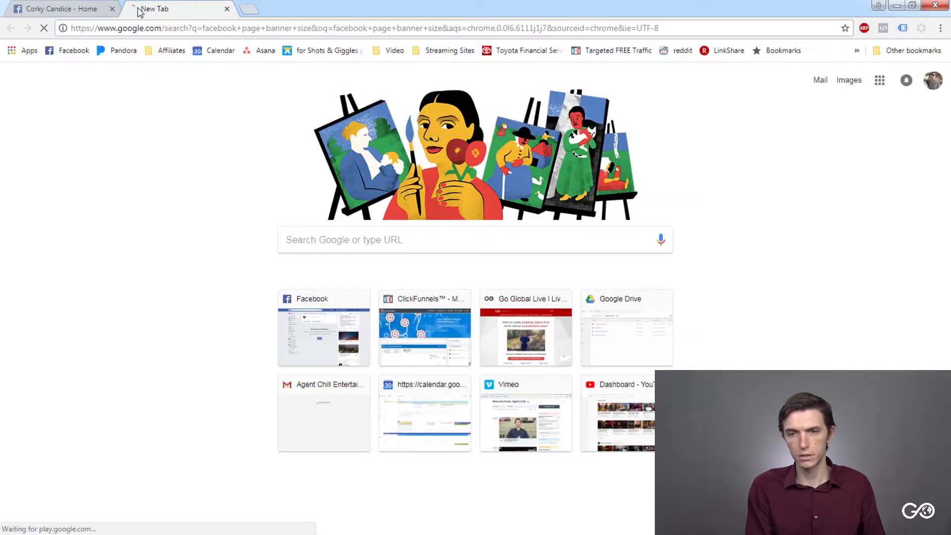
- Highlight the recommended banner dimensions in the featured search result, and close the search tab
{"action": "left_click_drag", "start_coordinate": [100, 163], "coordinate": [221, 162]}
{"action": "left_click", "coordinate": [222, 154]}
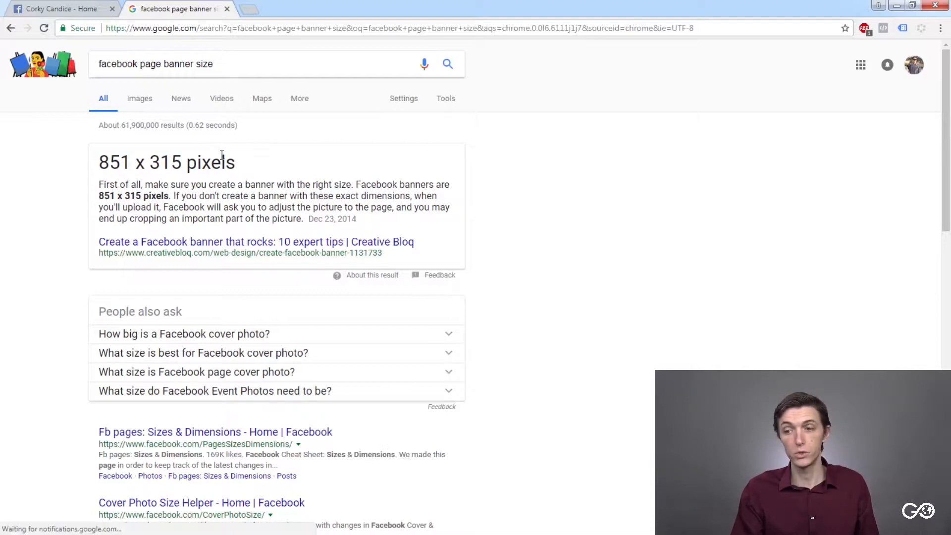
{"action": "left_click_drag", "start_coordinate": [100, 158], "coordinate": [184, 159]}
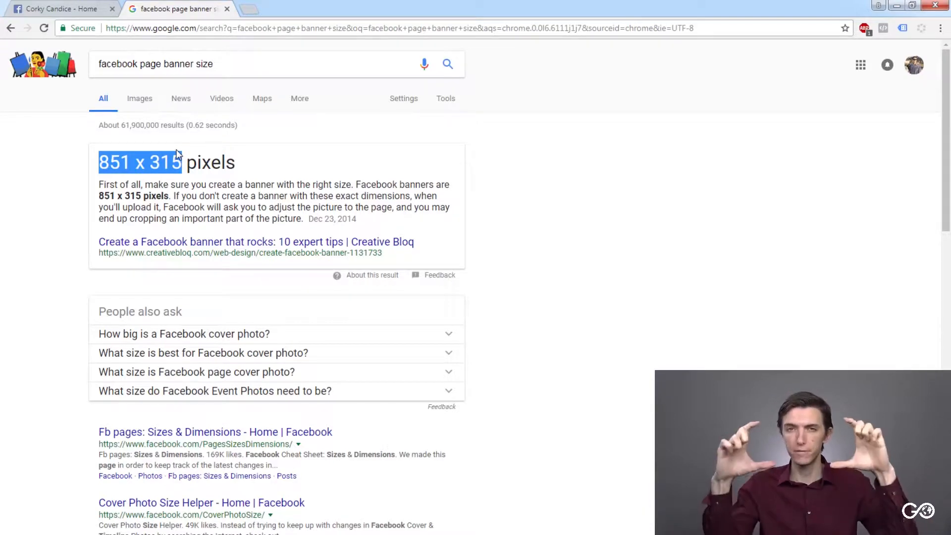
{"action": "left_click", "coordinate": [227, 9]}
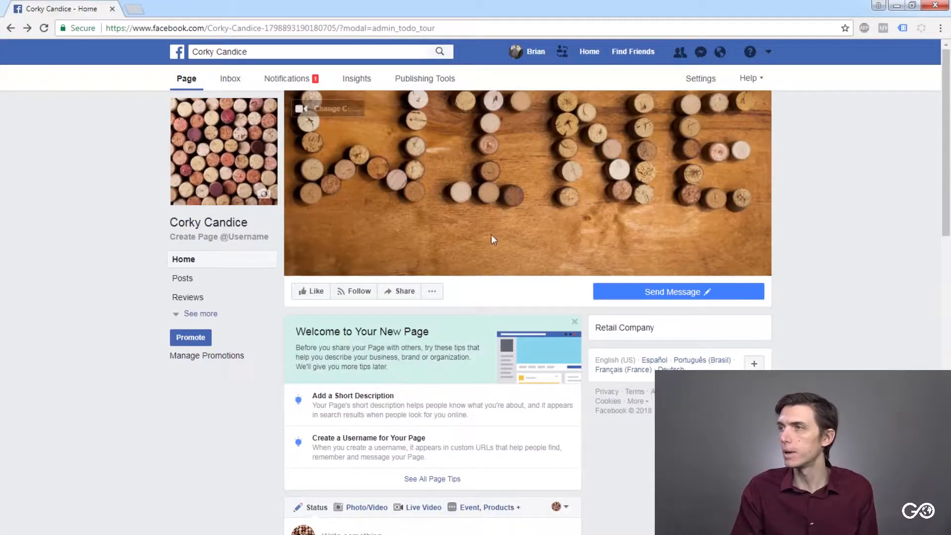
{"action": "left_click", "coordinate": [341, 112]}
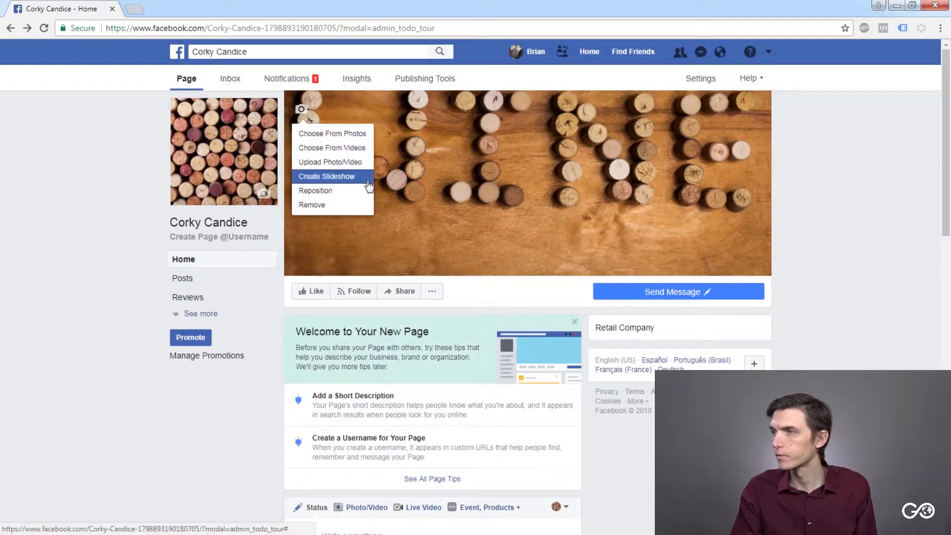
{"action": "left_click", "coordinate": [408, 135]}
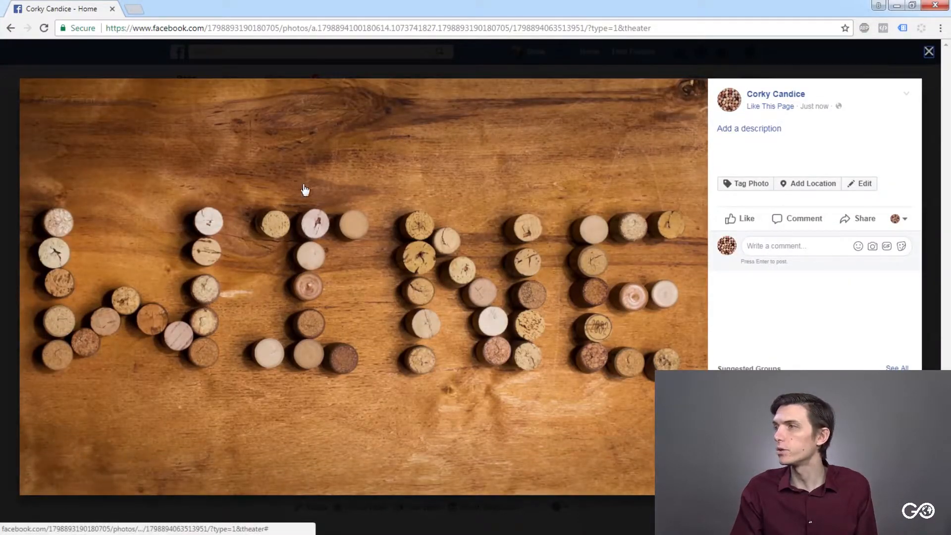
{"action": "left_click", "coordinate": [928, 52]}
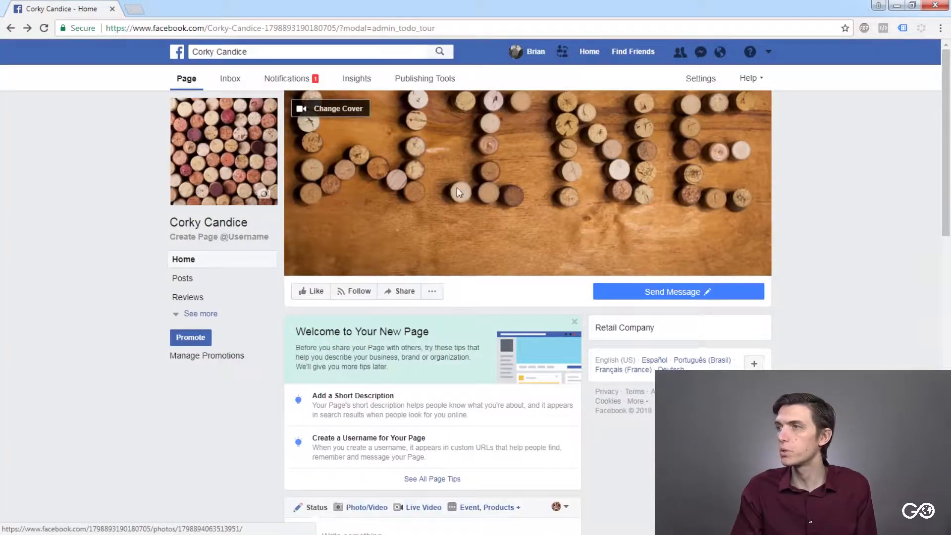
- Reposition the cover photo lower so the whole cork lettering fits in the frame, and save the new position
{"action": "left_click", "coordinate": [324, 109]}
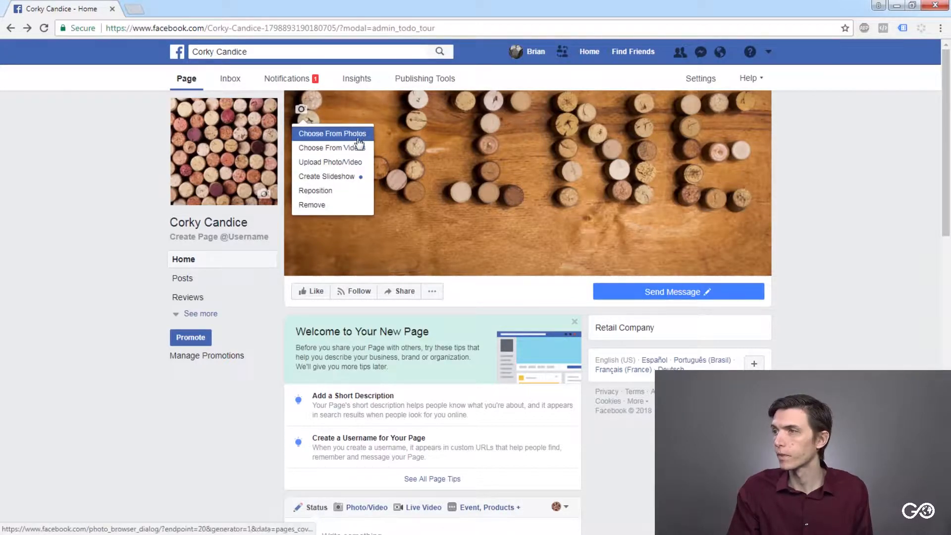
{"action": "left_click", "coordinate": [338, 194]}
{"action": "left_click_drag", "start_coordinate": [488, 143], "coordinate": [488, 174]}
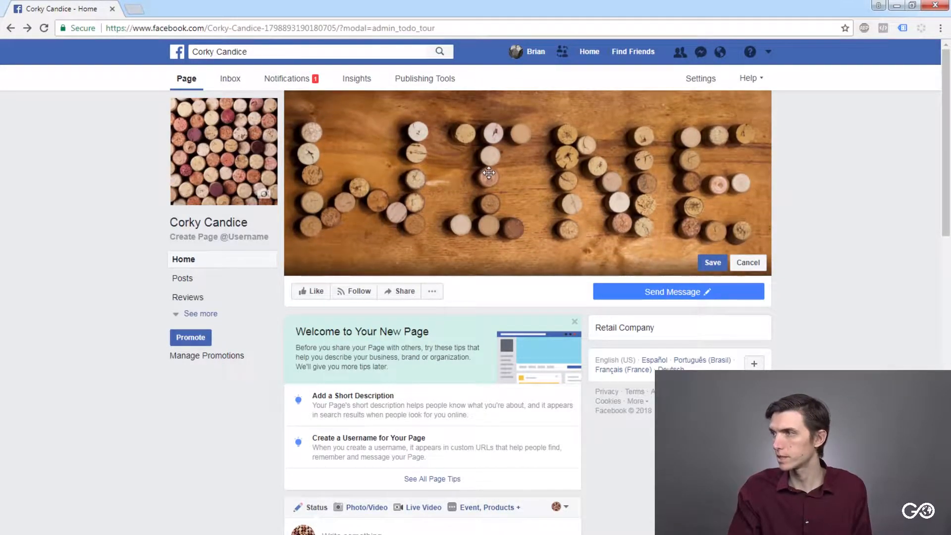
{"action": "left_click", "coordinate": [714, 264]}
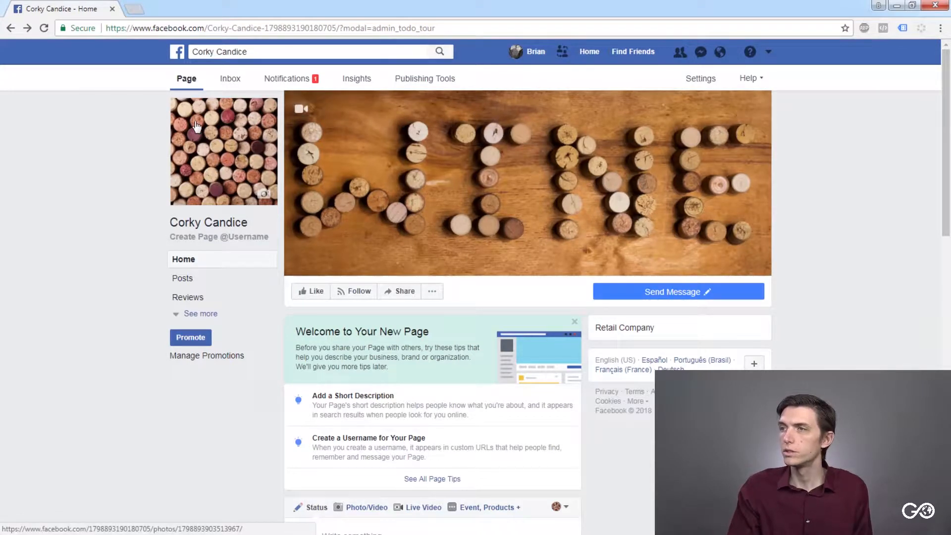
- Look over the Page's home view, and check the Page's Inbox and Notifications
{"action": "mouse_move", "coordinate": [221, 137]}
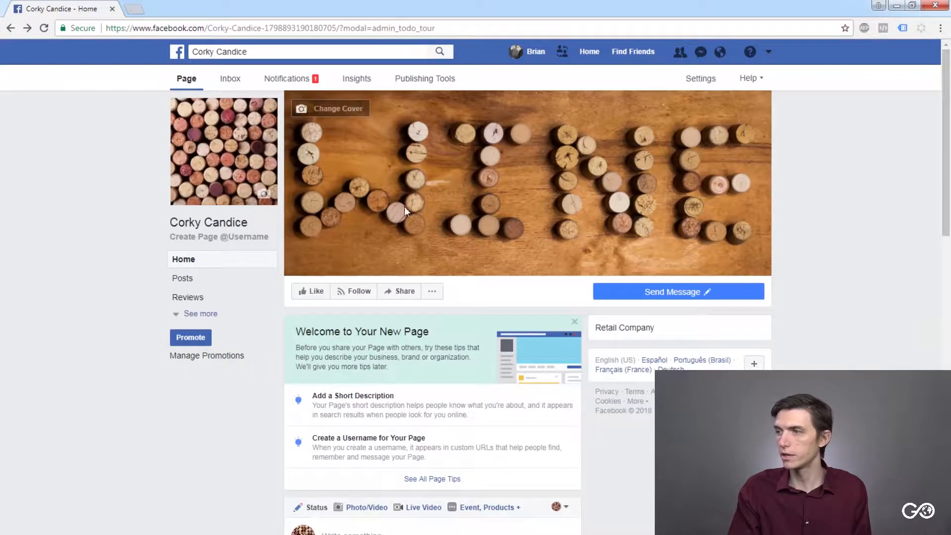
{"action": "scroll", "coordinate": [362, 298], "scroll_direction": "down", "scroll_amount": 15}
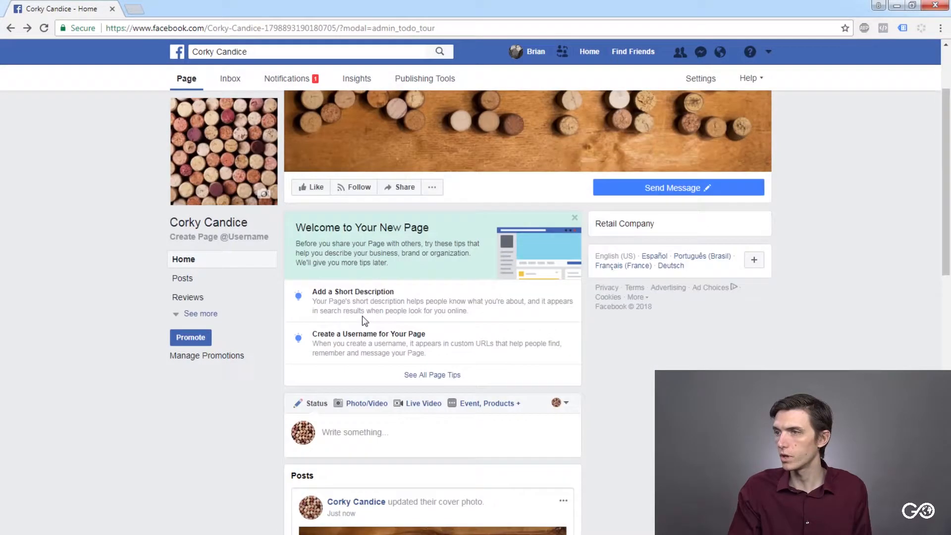
{"action": "scroll", "coordinate": [360, 323], "scroll_direction": "up", "scroll_amount": 12}
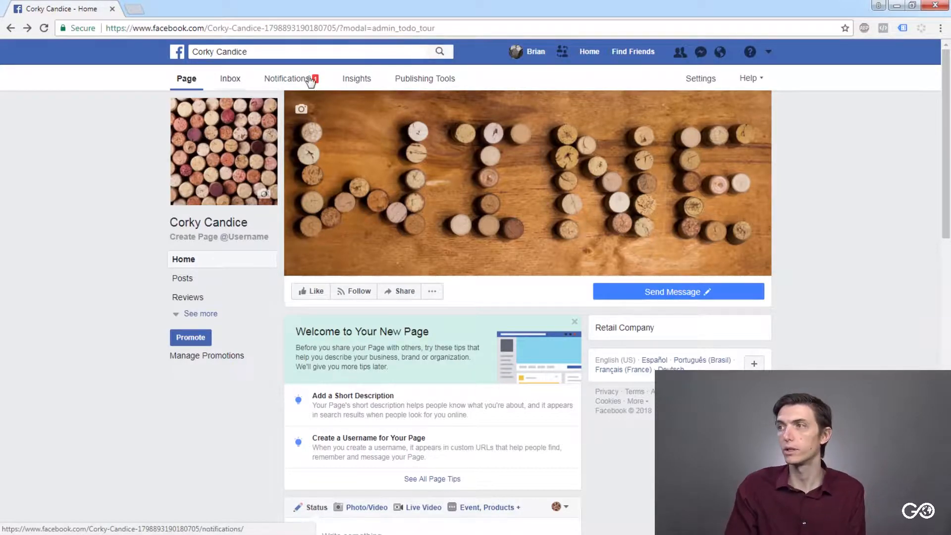
{"action": "left_click", "coordinate": [230, 82]}
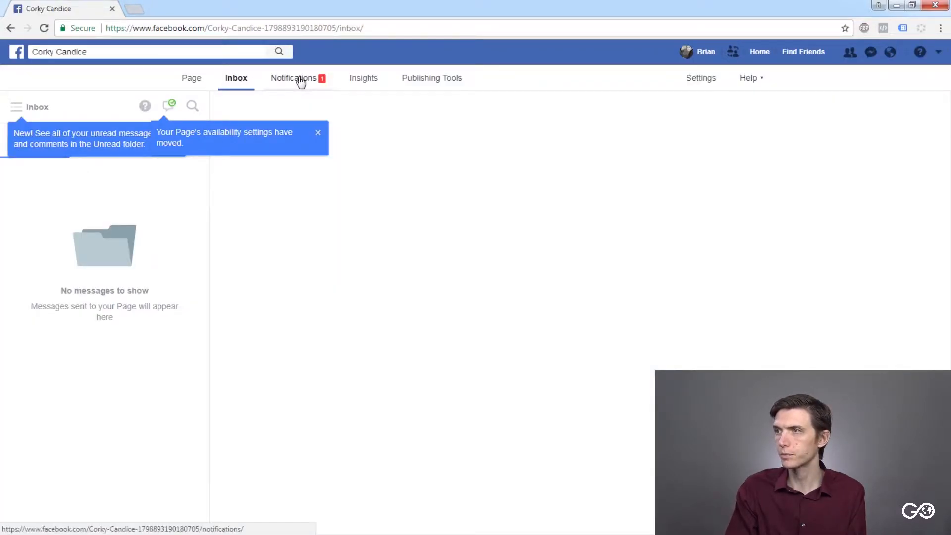
{"action": "left_click", "coordinate": [300, 80]}
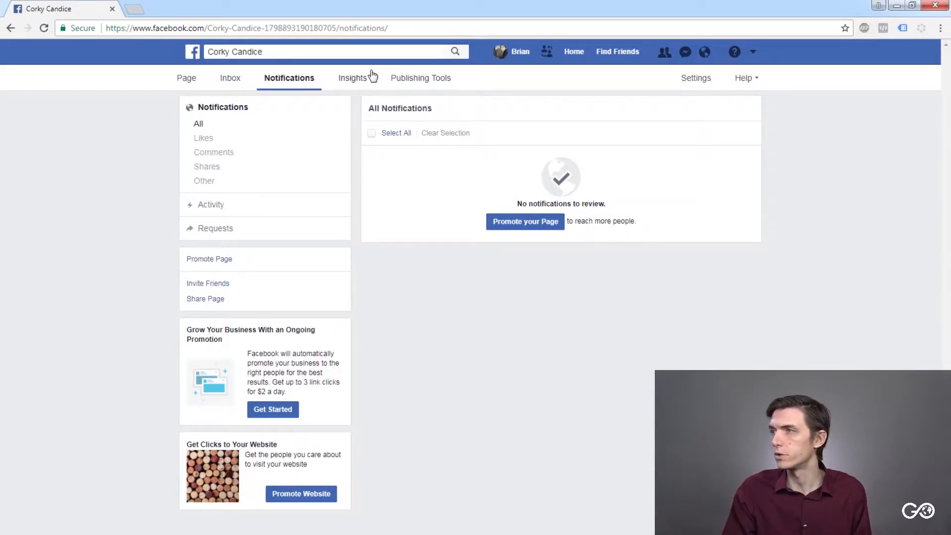
- Examine the Page's Insights overview, including the summary cards, most recent posts and available date ranges
{"action": "left_click", "coordinate": [352, 76]}
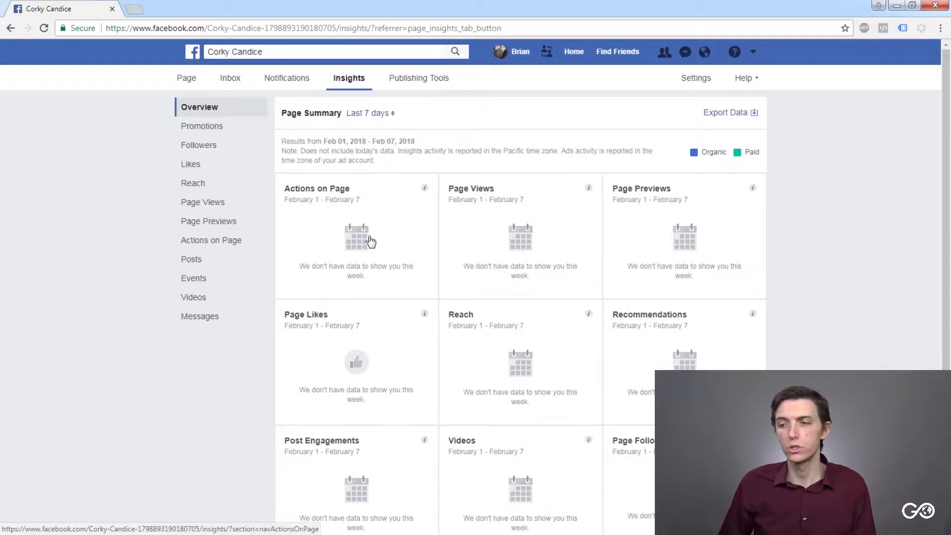
{"action": "scroll", "coordinate": [460, 258], "scroll_direction": "down", "scroll_amount": 4}
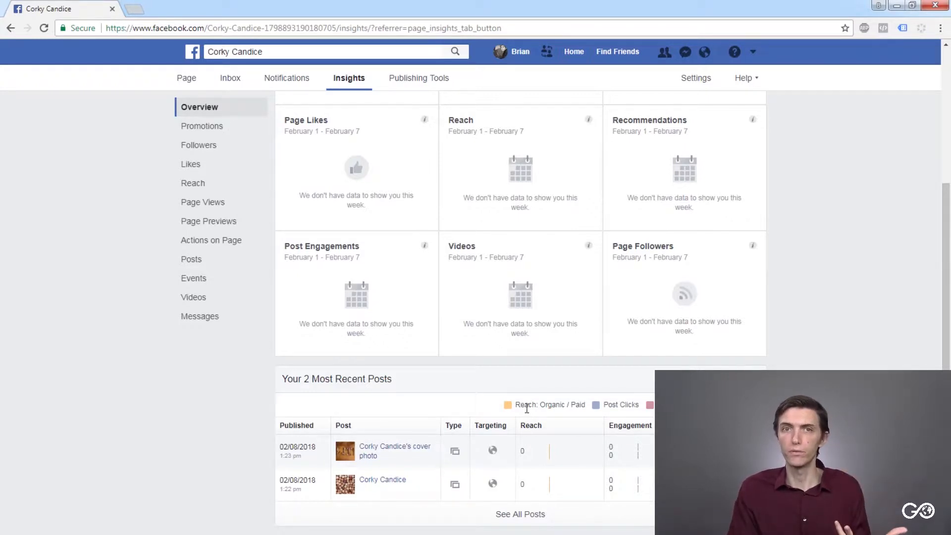
{"action": "scroll", "coordinate": [526, 233], "scroll_direction": "up", "scroll_amount": 4}
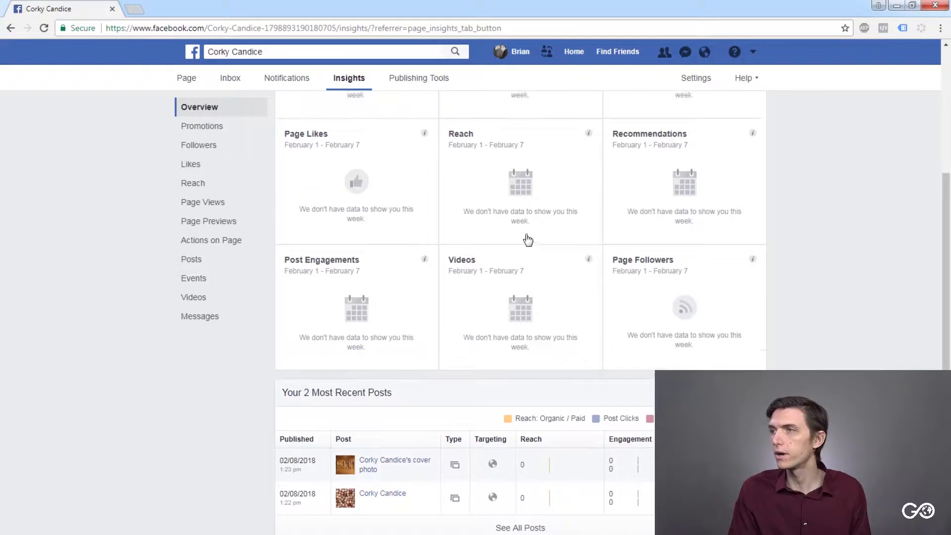
{"action": "scroll", "coordinate": [481, 421], "scroll_direction": "down", "scroll_amount": 1}
{"action": "scroll", "coordinate": [480, 420], "scroll_direction": "up", "scroll_amount": 1}
{"action": "left_click", "coordinate": [373, 113]}
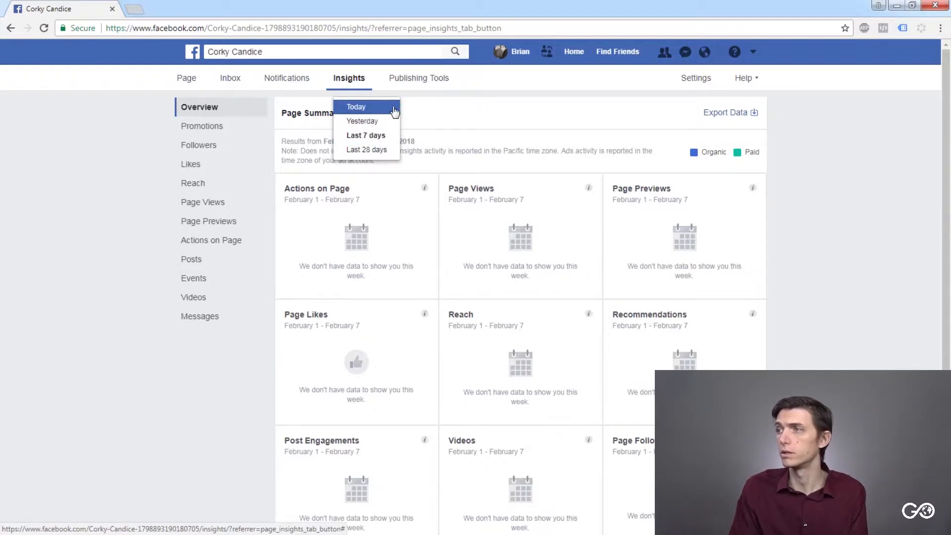
{"action": "left_click", "coordinate": [415, 108]}
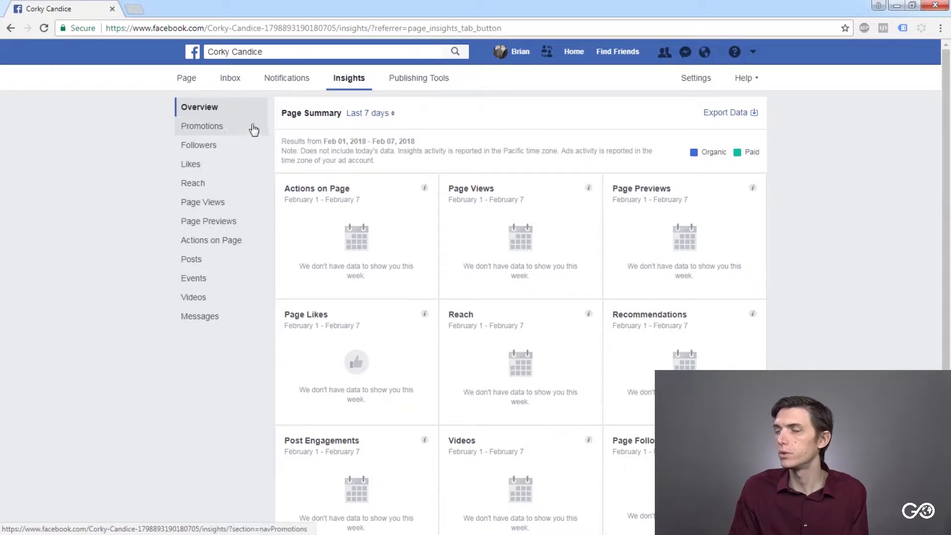
- Review the published posts and the Video Library in Publishing Tools, dismissing the feature tips and the tour banner
{"action": "left_click", "coordinate": [418, 81]}
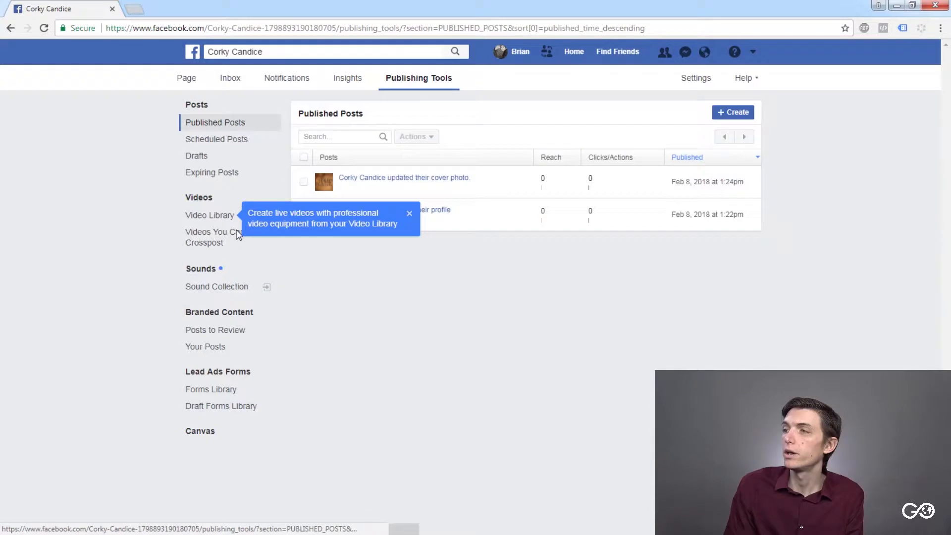
{"action": "left_click", "coordinate": [409, 214]}
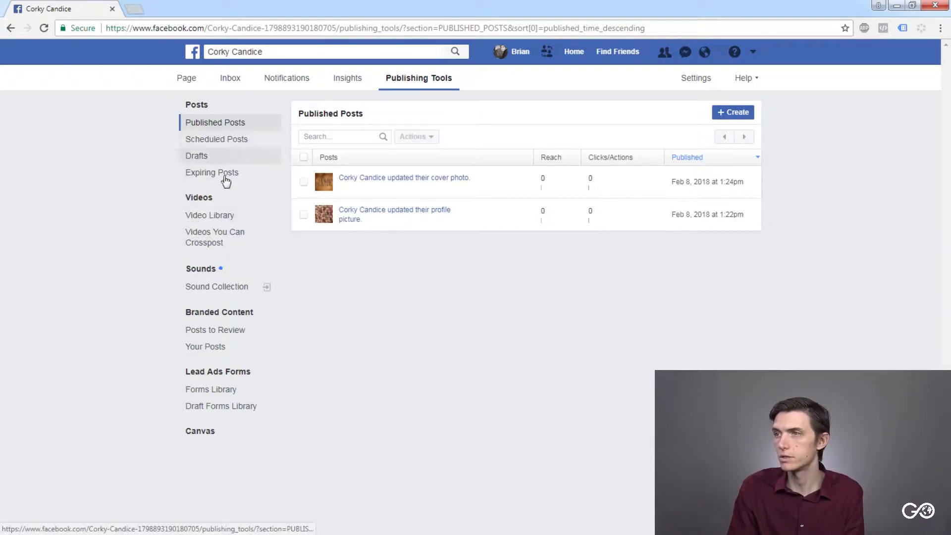
{"action": "left_click", "coordinate": [226, 215]}
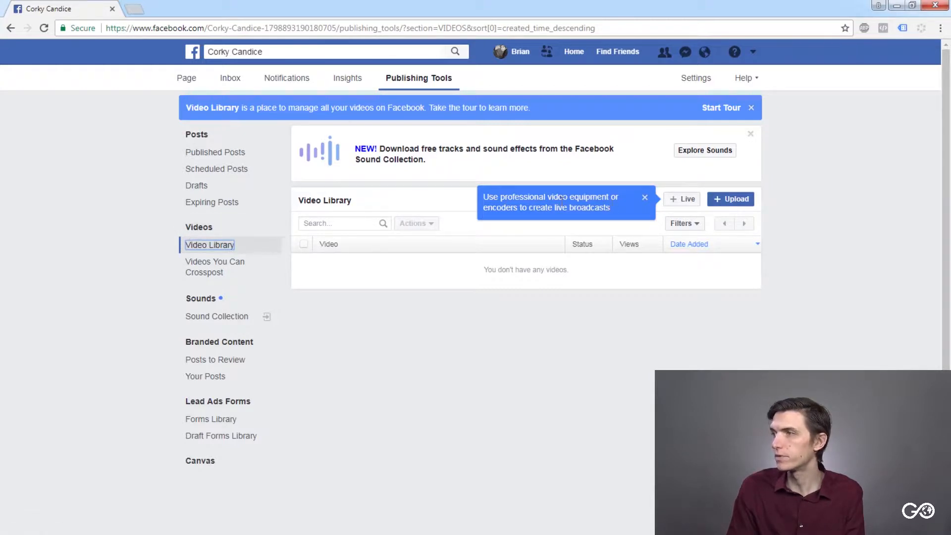
{"action": "left_click", "coordinate": [643, 198]}
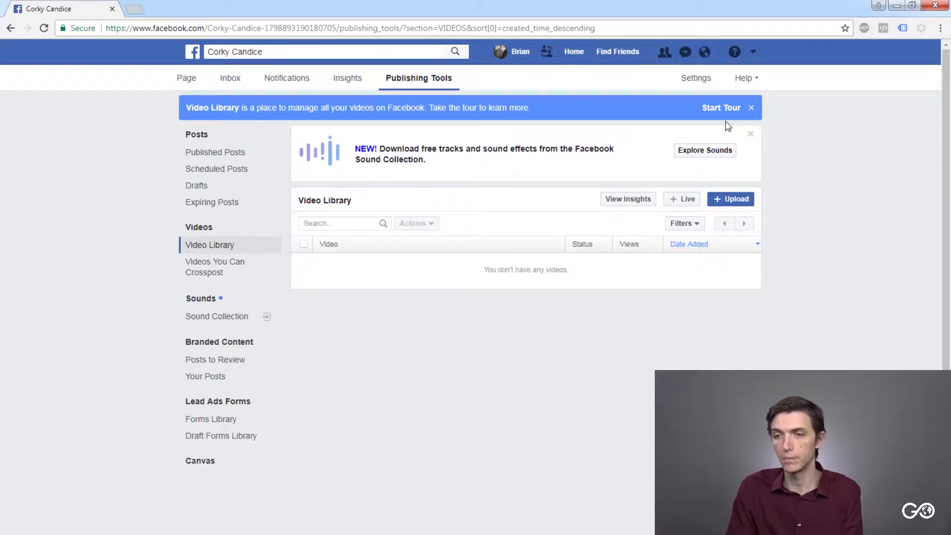
{"action": "left_click", "coordinate": [751, 108]}
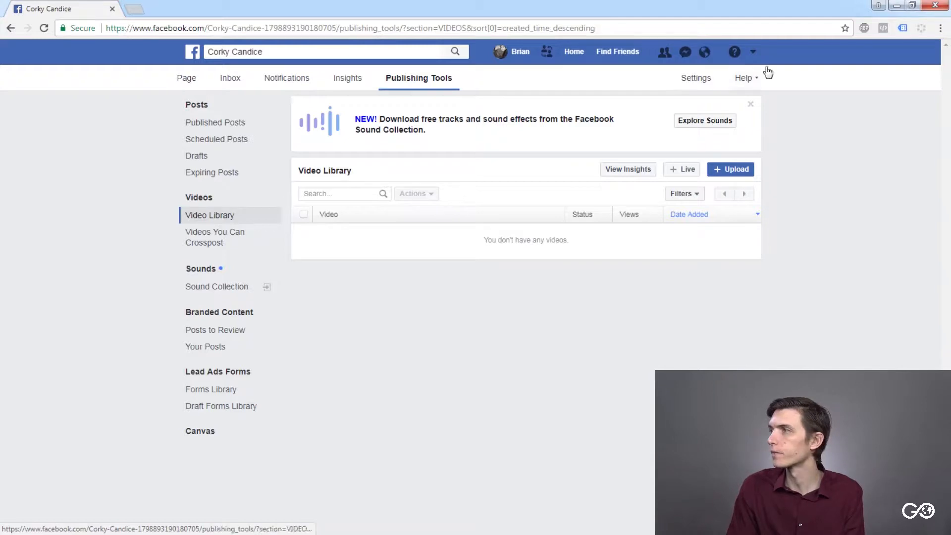
- Open the Page's general settings, dismiss the new-feature tip and review the list of options
{"action": "left_click", "coordinate": [703, 80]}
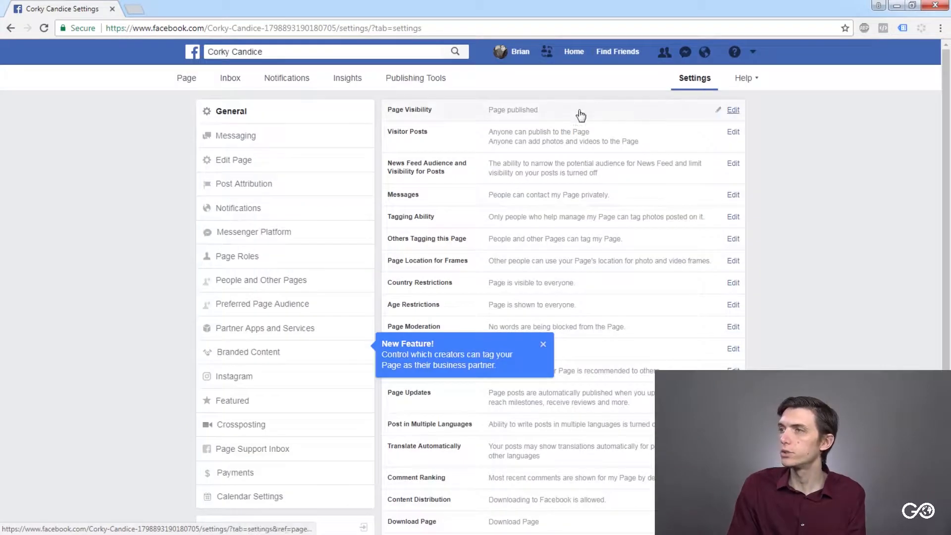
{"action": "left_click", "coordinate": [543, 344]}
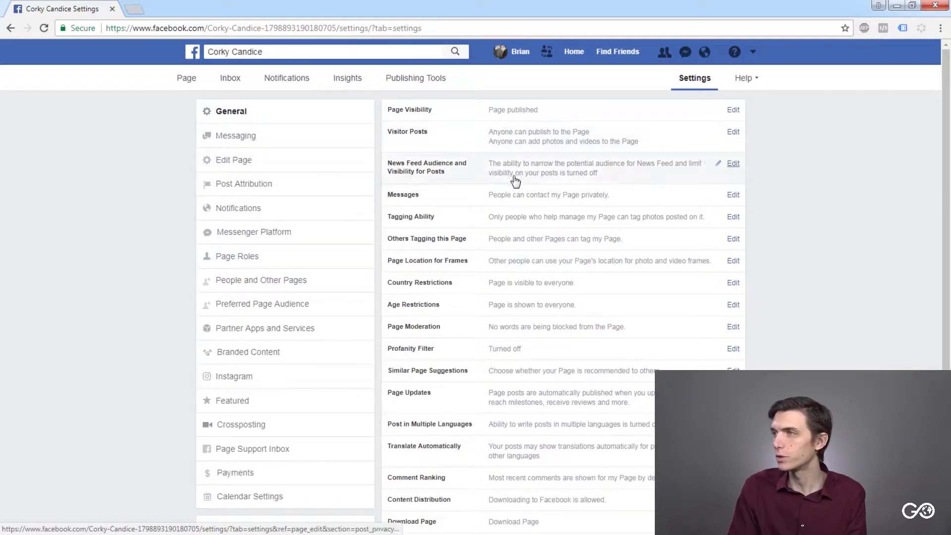
{"action": "scroll", "coordinate": [529, 218], "scroll_direction": "down", "scroll_amount": 1}
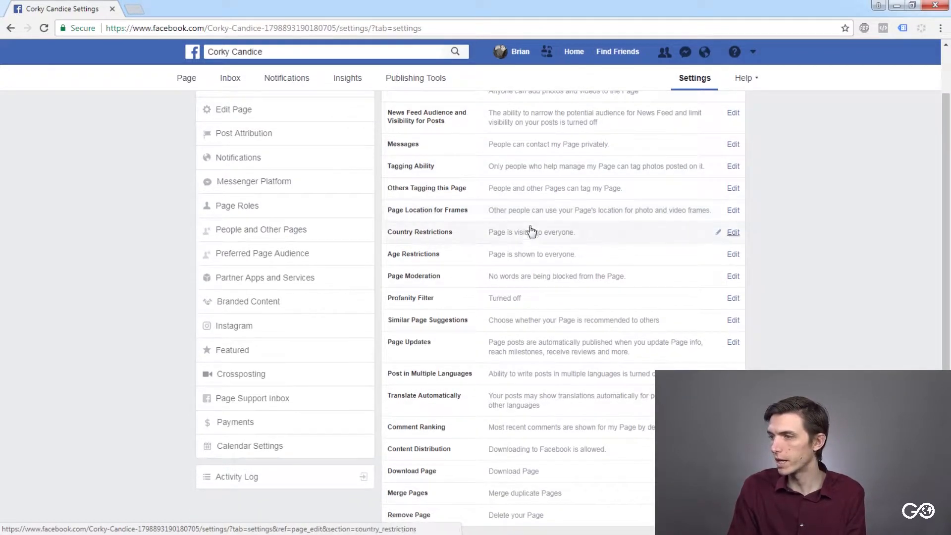
{"action": "scroll", "coordinate": [531, 225], "scroll_direction": "up", "scroll_amount": 1}
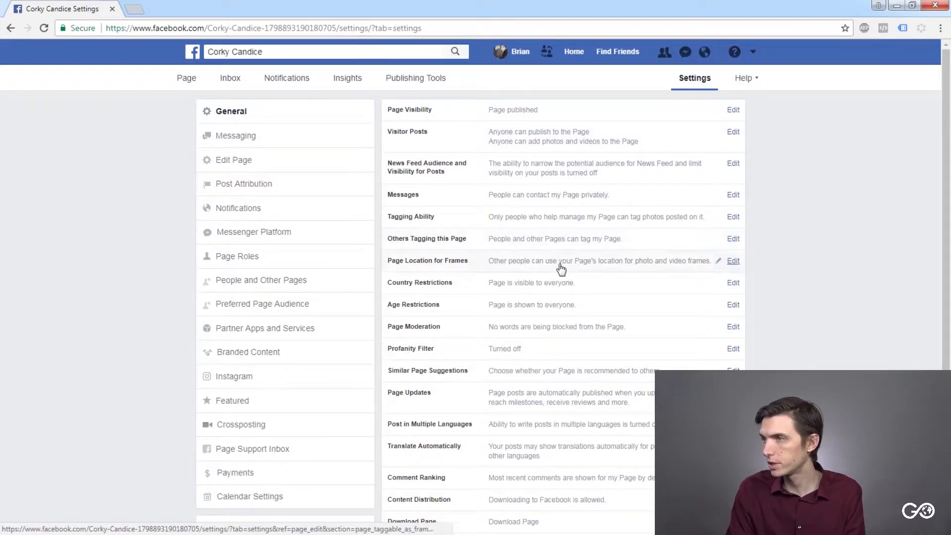
- Set the Page's profanity filter to Strong and save the change
{"action": "scroll", "coordinate": [467, 291], "scroll_direction": "down", "scroll_amount": 1}
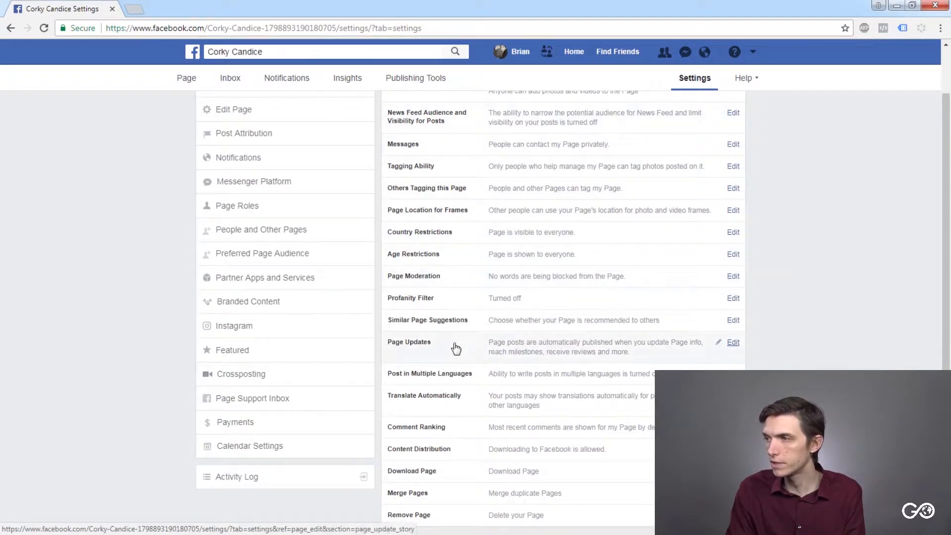
{"action": "left_click", "coordinate": [732, 299]}
{"action": "left_click", "coordinate": [524, 301]}
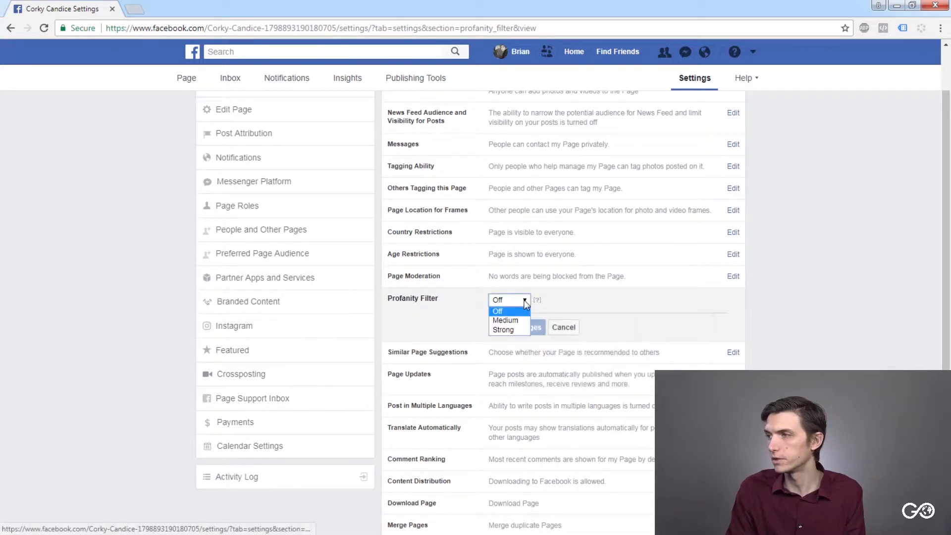
{"action": "left_click", "coordinate": [512, 330]}
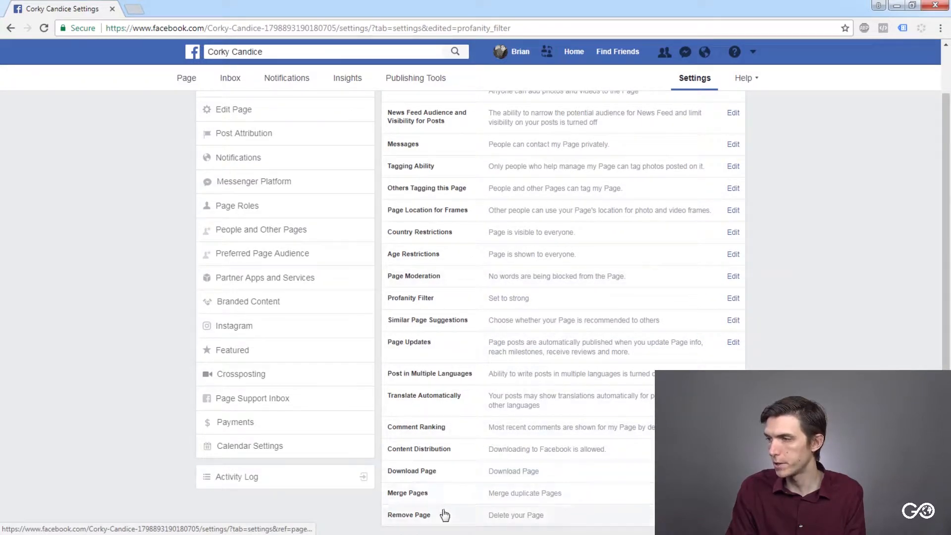
- Open the Edit Page settings and review the current template and the list of Page tabs
{"action": "scroll", "coordinate": [484, 367], "scroll_direction": "up", "scroll_amount": 2}
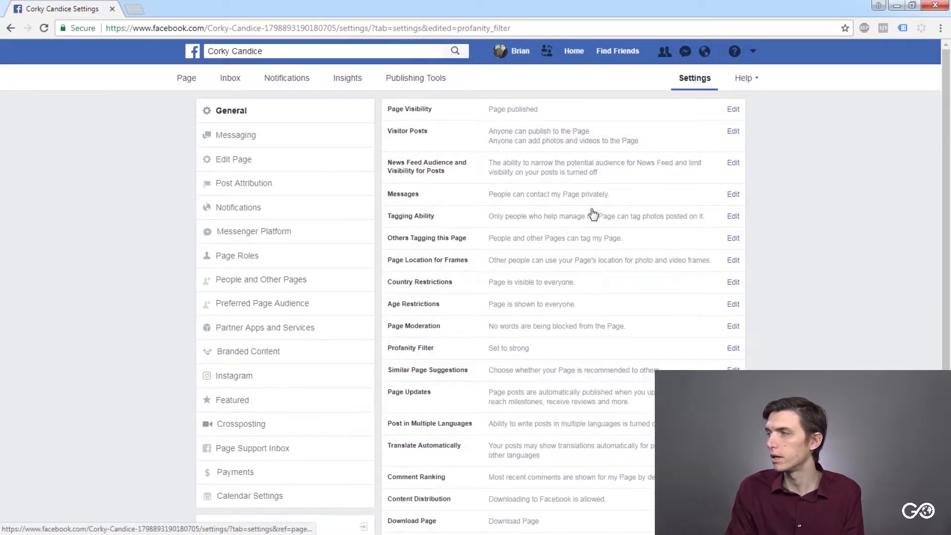
{"action": "left_click", "coordinate": [247, 162]}
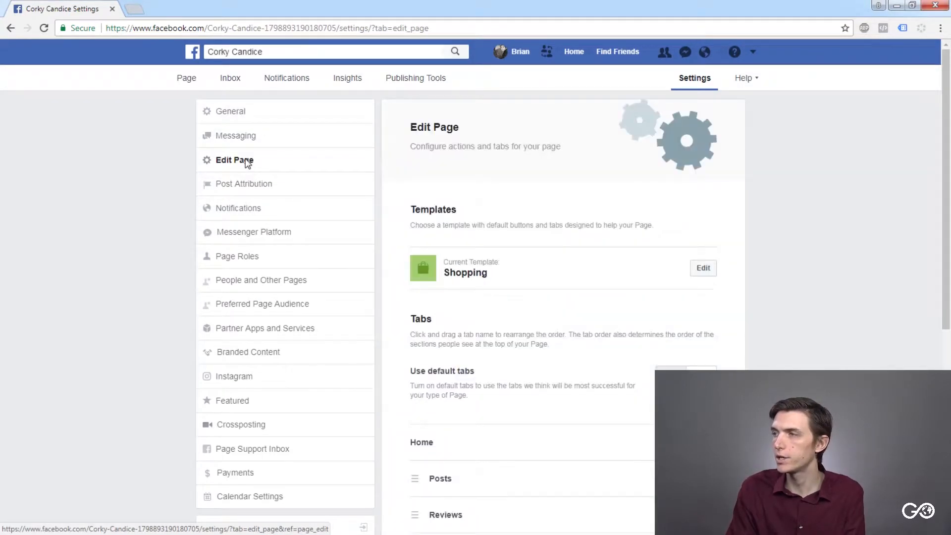
{"action": "scroll", "coordinate": [560, 251], "scroll_direction": "down", "scroll_amount": 5}
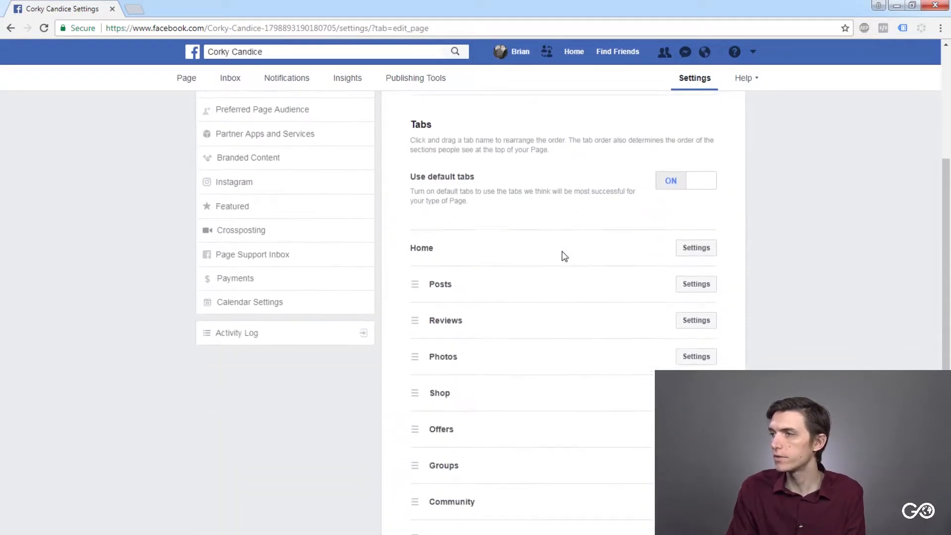
{"action": "scroll", "coordinate": [562, 253], "scroll_direction": "up", "scroll_amount": 5}
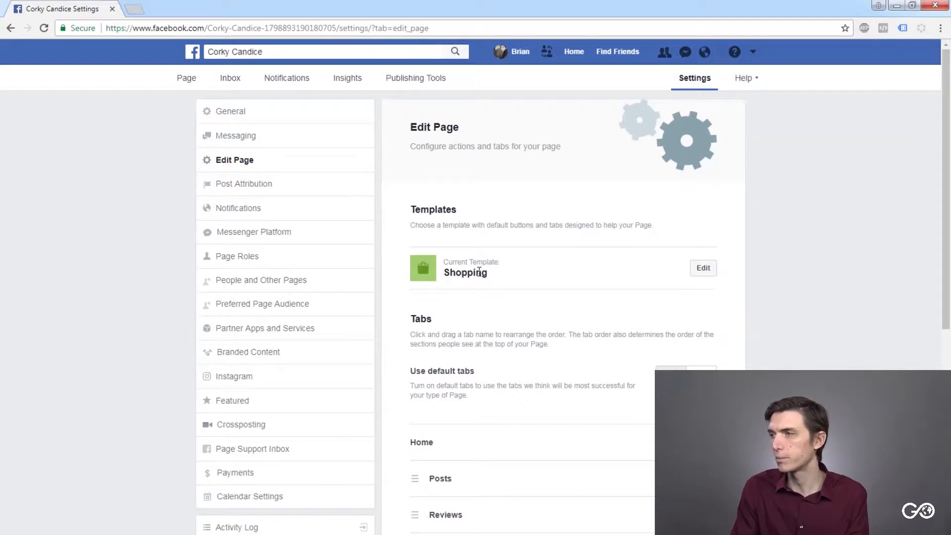
- Browse the available Page templates through to Standard, keeping the current Shopping template
{"action": "left_click", "coordinate": [699, 270]}
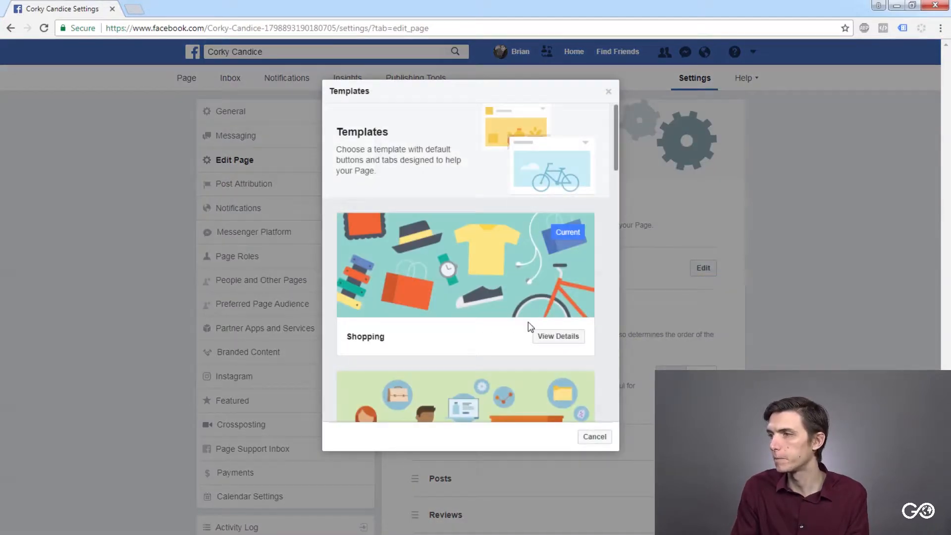
{"action": "scroll", "coordinate": [526, 319], "scroll_direction": "down", "scroll_amount": 5}
{"action": "scroll", "coordinate": [519, 260], "scroll_direction": "down", "scroll_amount": 3}
{"action": "scroll", "coordinate": [520, 260], "scroll_direction": "down", "scroll_amount": 5}
{"action": "scroll", "coordinate": [514, 226], "scroll_direction": "down", "scroll_amount": 10}
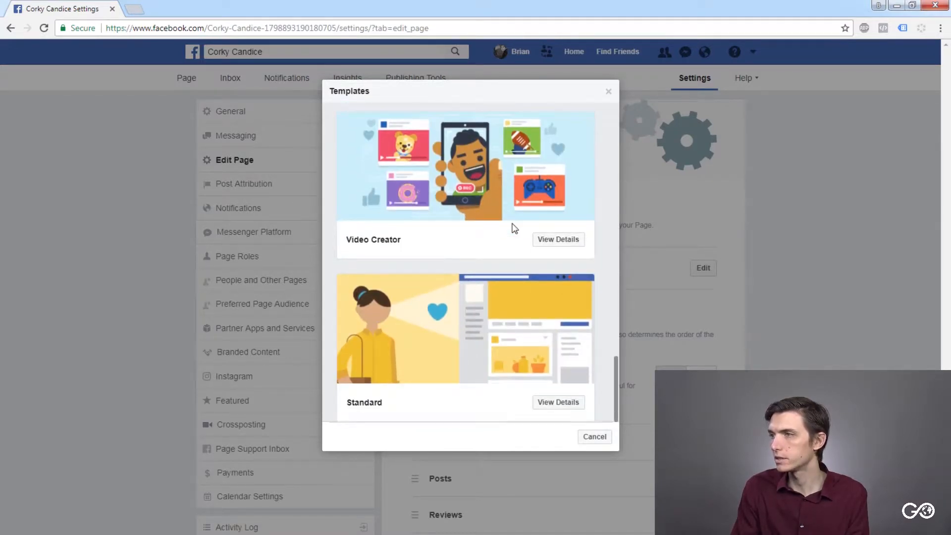
{"action": "scroll", "coordinate": [516, 229], "scroll_direction": "up", "scroll_amount": 12}
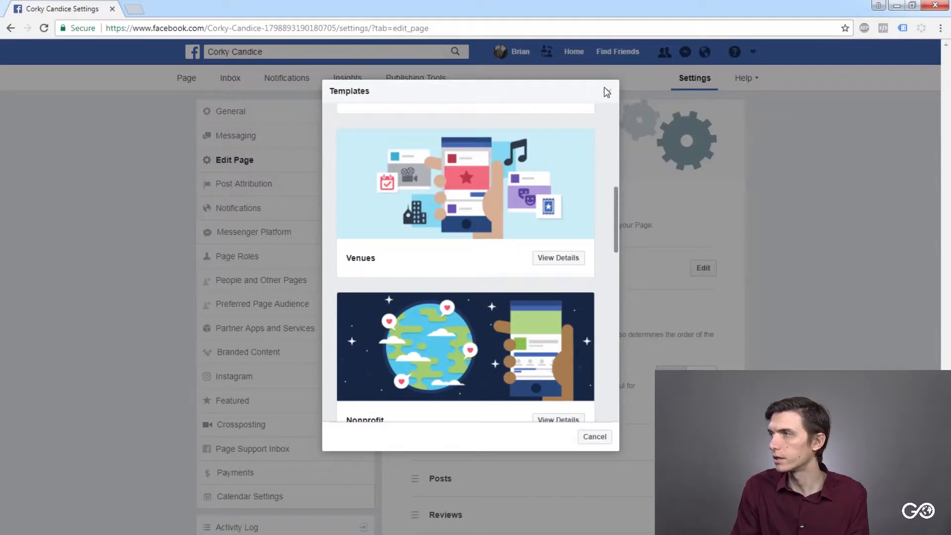
{"action": "left_click", "coordinate": [607, 92]}
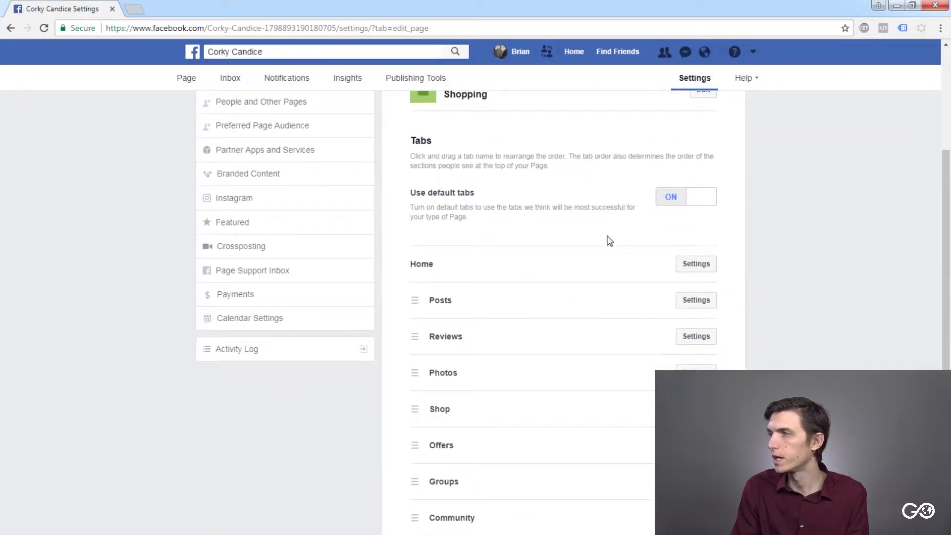
- Move the Shop tab directly below Home in the Page's tab order
{"action": "scroll", "coordinate": [569, 230], "scroll_direction": "down", "scroll_amount": 3}
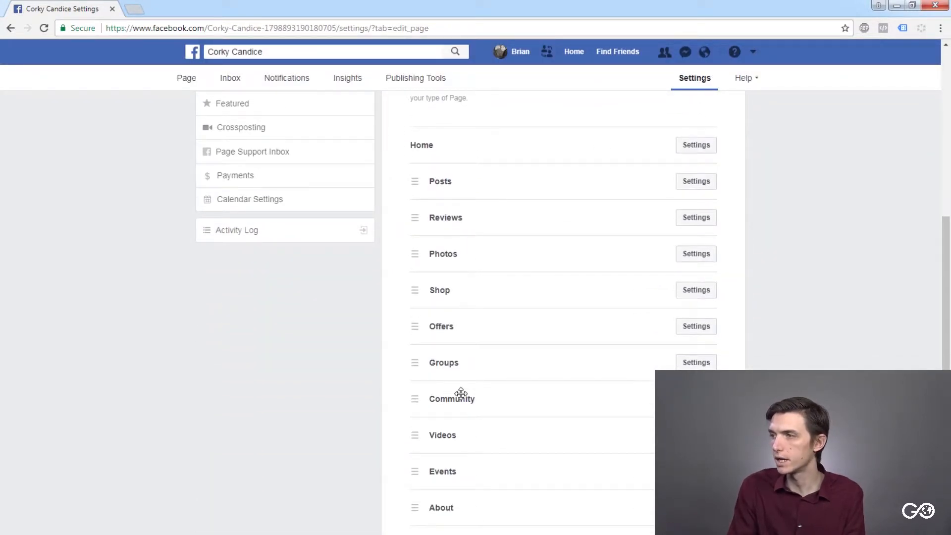
{"action": "scroll", "coordinate": [456, 438], "scroll_direction": "down", "scroll_amount": 1}
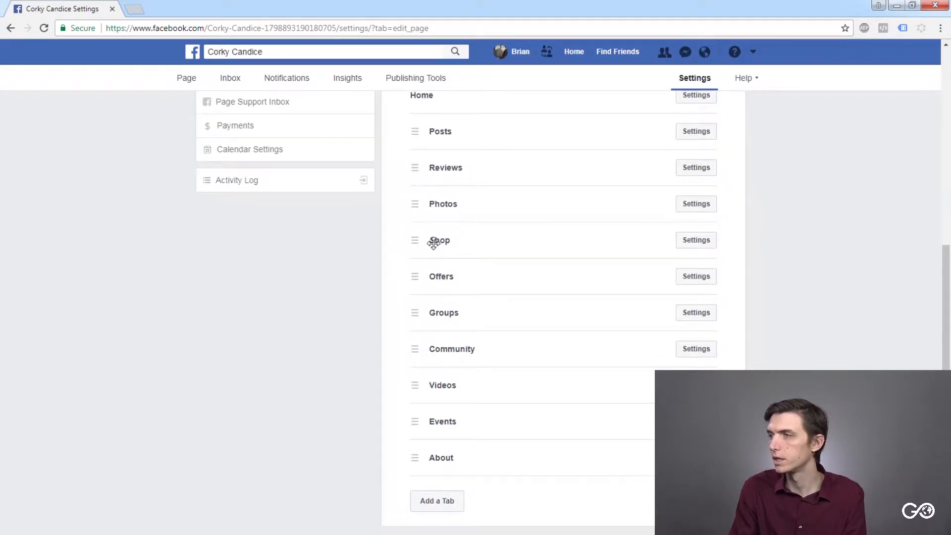
{"action": "scroll", "coordinate": [431, 248], "scroll_direction": "up", "scroll_amount": 3}
{"action": "left_click_drag", "start_coordinate": [419, 360], "coordinate": [443, 254]}
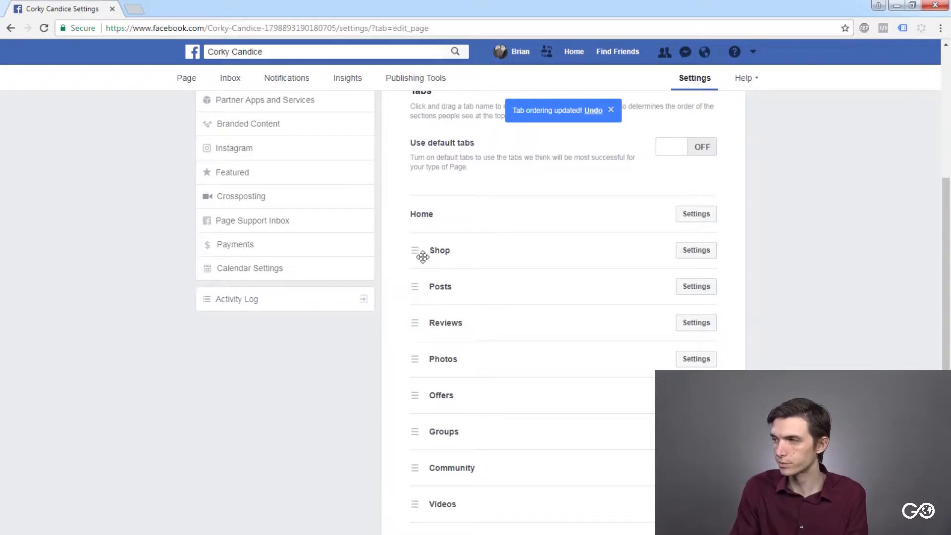
- Move the Videos tab directly below Posts in the Page's tab order
{"action": "left_click_drag", "start_coordinate": [427, 362], "coordinate": [427, 318]}
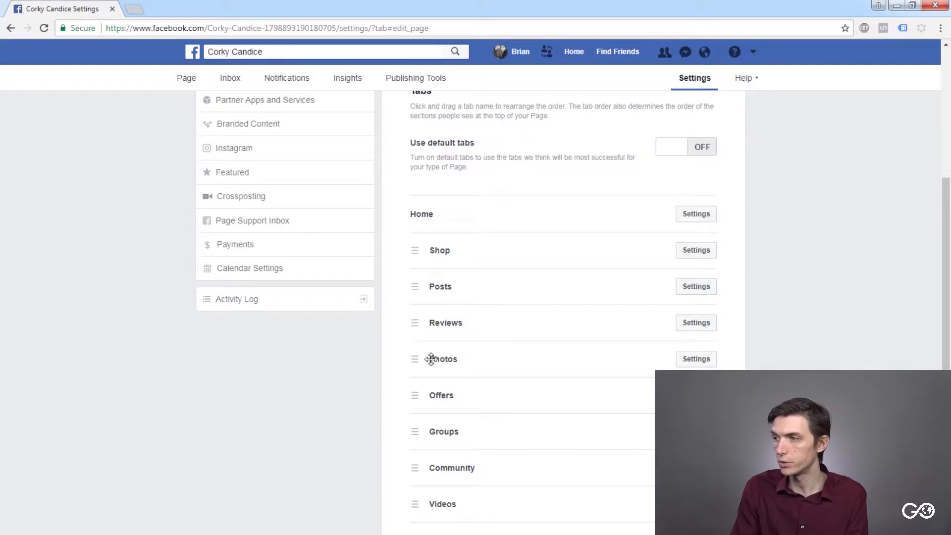
{"action": "scroll", "coordinate": [430, 358], "scroll_direction": "down", "scroll_amount": 3}
{"action": "left_click_drag", "start_coordinate": [419, 382], "coordinate": [416, 198]}
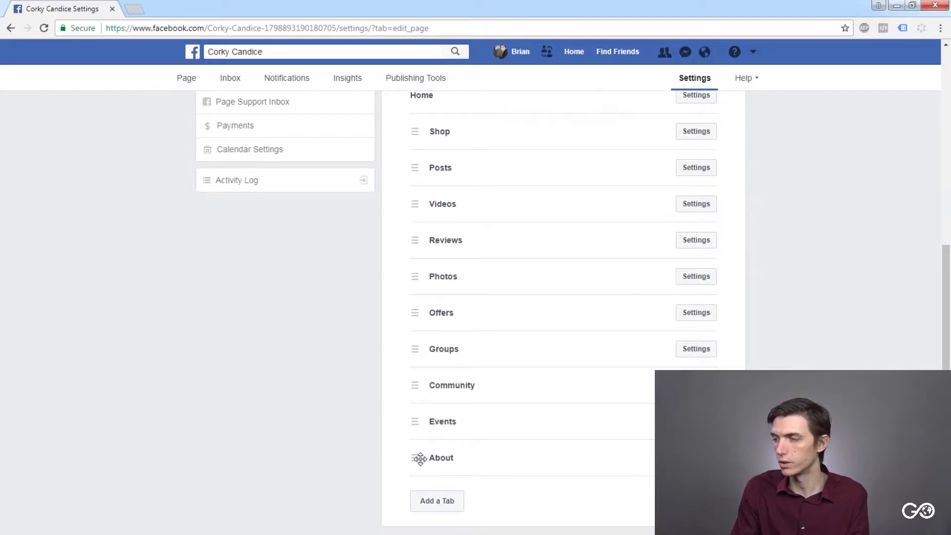
- Open the Post Attribution settings and review the options for posting as the Page or as the personal profile
{"action": "scroll", "coordinate": [442, 444], "scroll_direction": "up", "scroll_amount": 4}
{"action": "scroll", "coordinate": [445, 445], "scroll_direction": "up", "scroll_amount": 4}
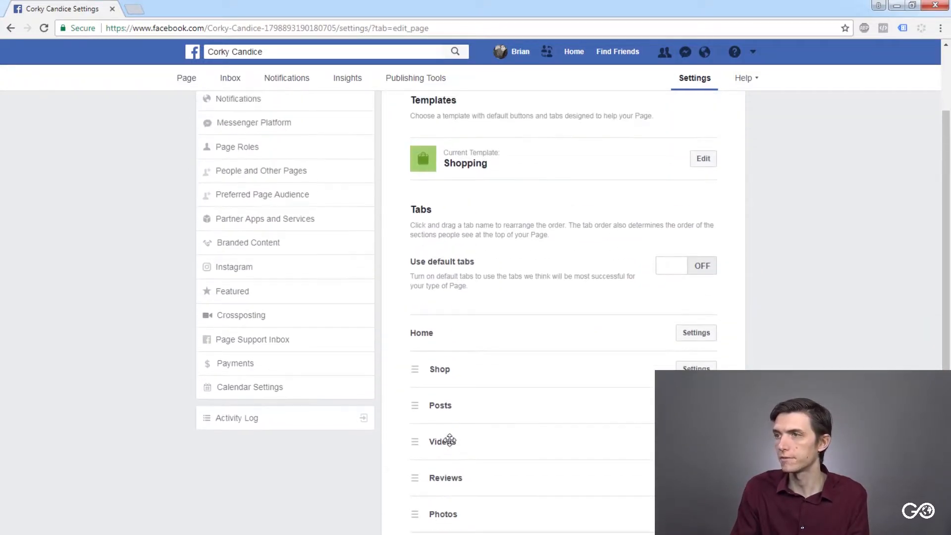
{"action": "left_click", "coordinate": [250, 186]}
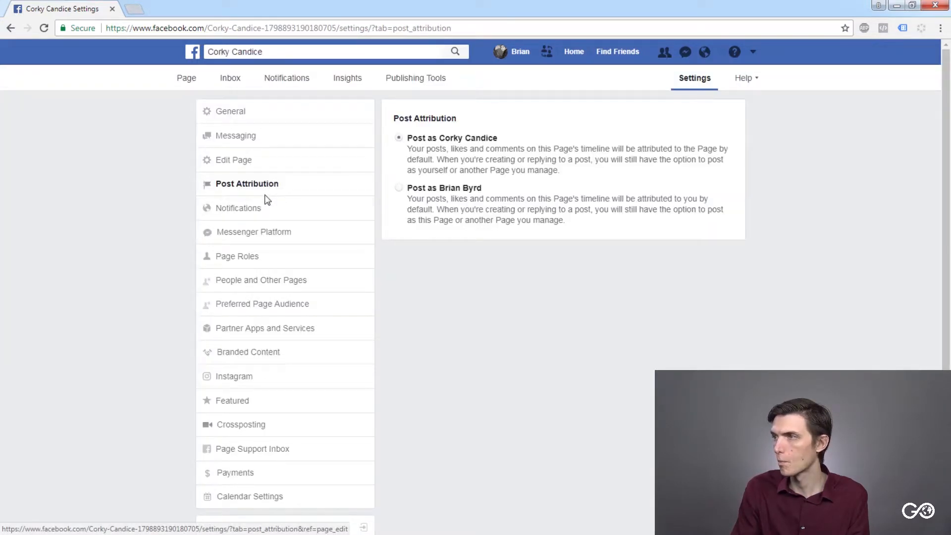
- Review the On Facebook notification settings, comparing one notification every 12 - 24 hours with a notification for each activity
{"action": "left_click", "coordinate": [248, 210]}
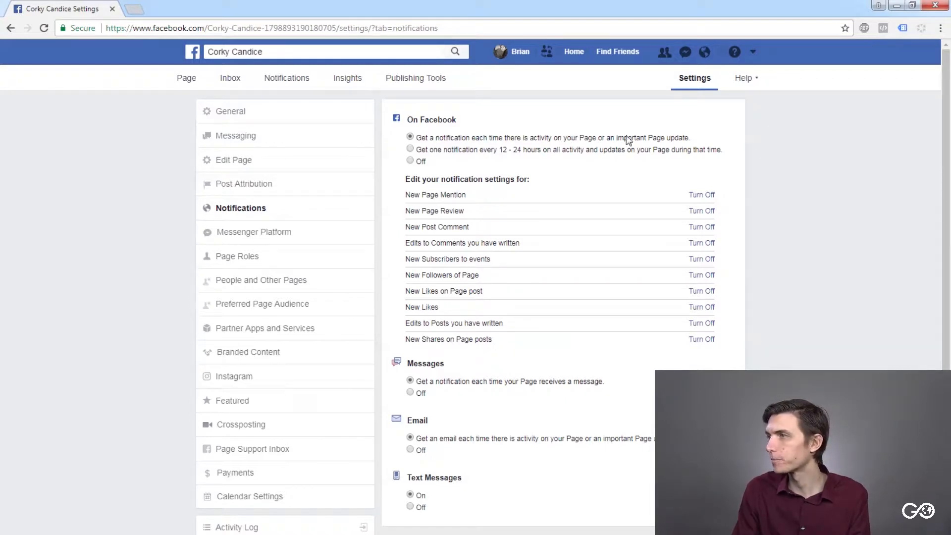
{"action": "left_click", "coordinate": [411, 149]}
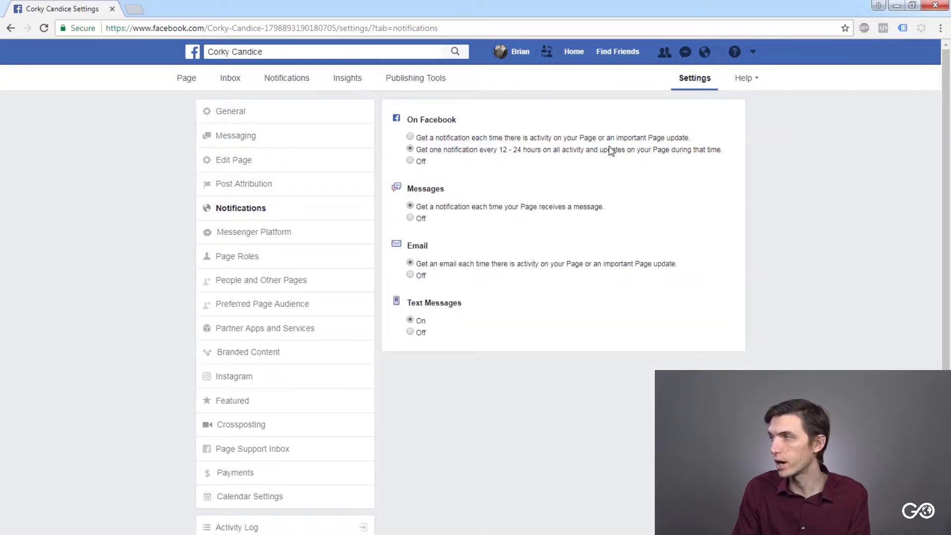
{"action": "left_click", "coordinate": [411, 137]}
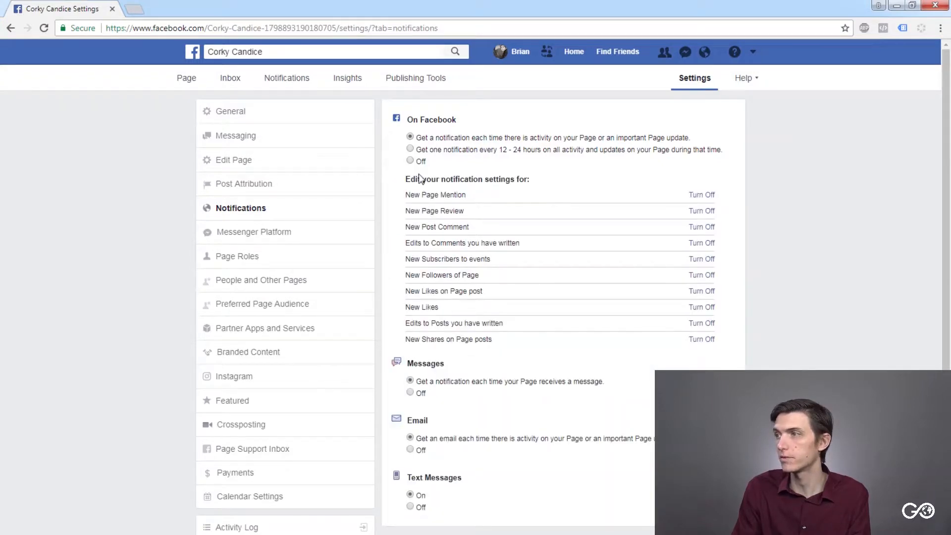
{"action": "left_click_drag", "start_coordinate": [416, 178], "coordinate": [524, 179]}
{"action": "left_click", "coordinate": [522, 179]}
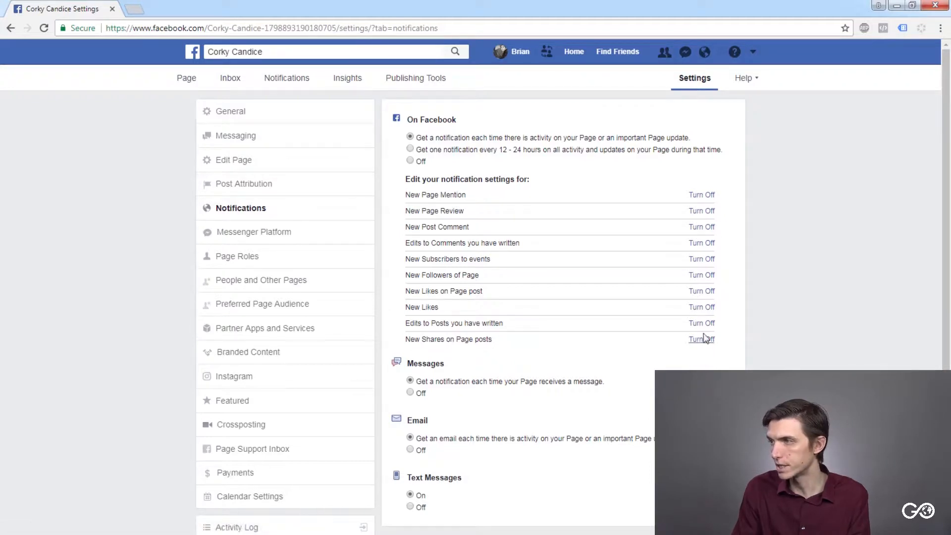
{"action": "left_click_drag", "start_coordinate": [415, 290], "coordinate": [471, 291]}
{"action": "left_click", "coordinate": [473, 291]}
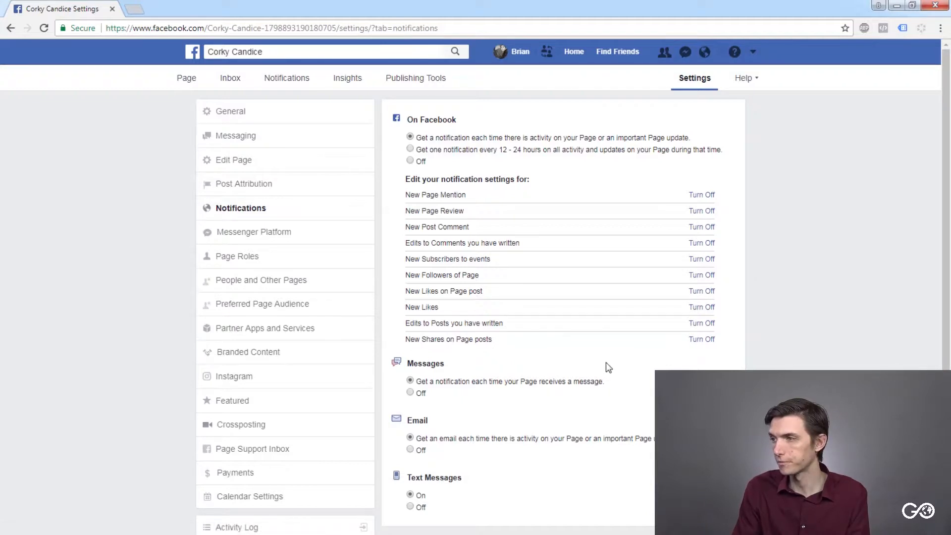
{"action": "scroll", "coordinate": [421, 389], "scroll_direction": "down", "scroll_amount": 1}
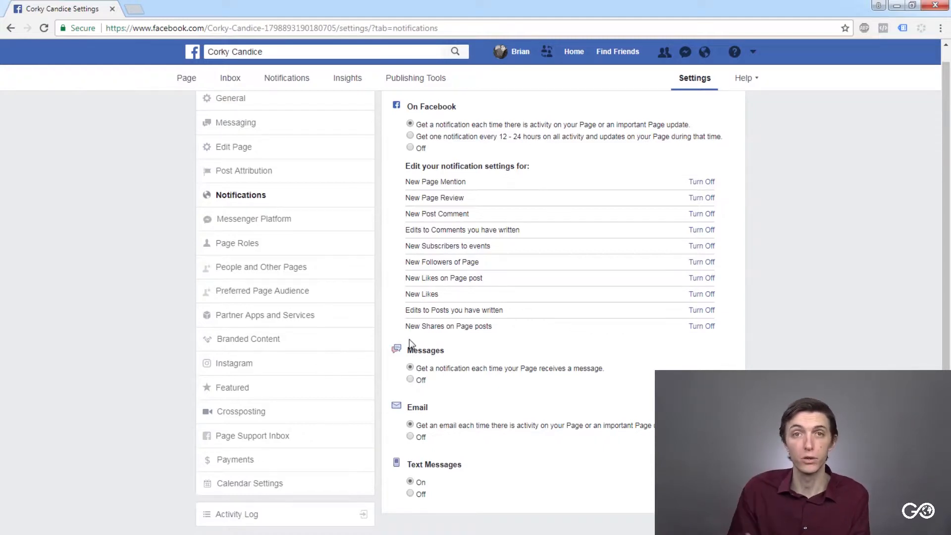
{"action": "left_click", "coordinate": [410, 436]}
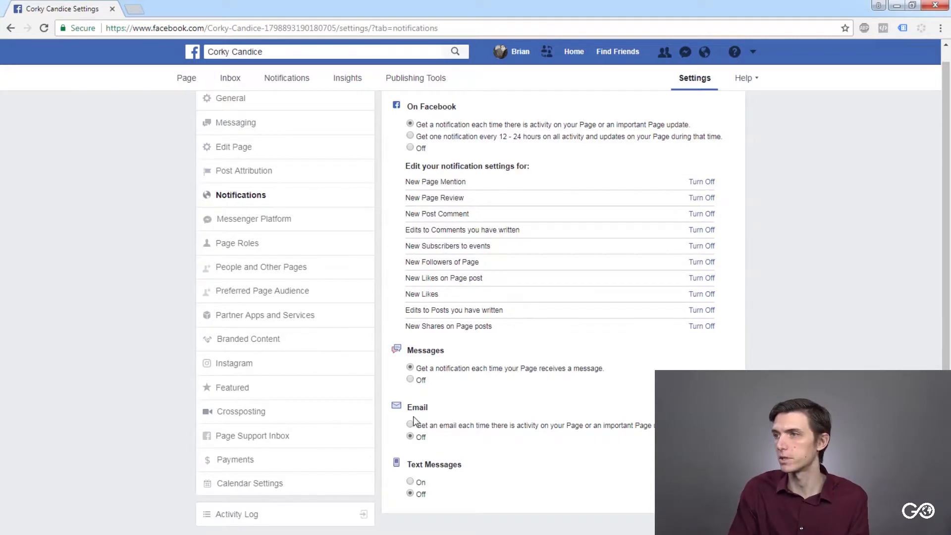
{"action": "scroll", "coordinate": [402, 371], "scroll_direction": "up", "scroll_amount": 1}
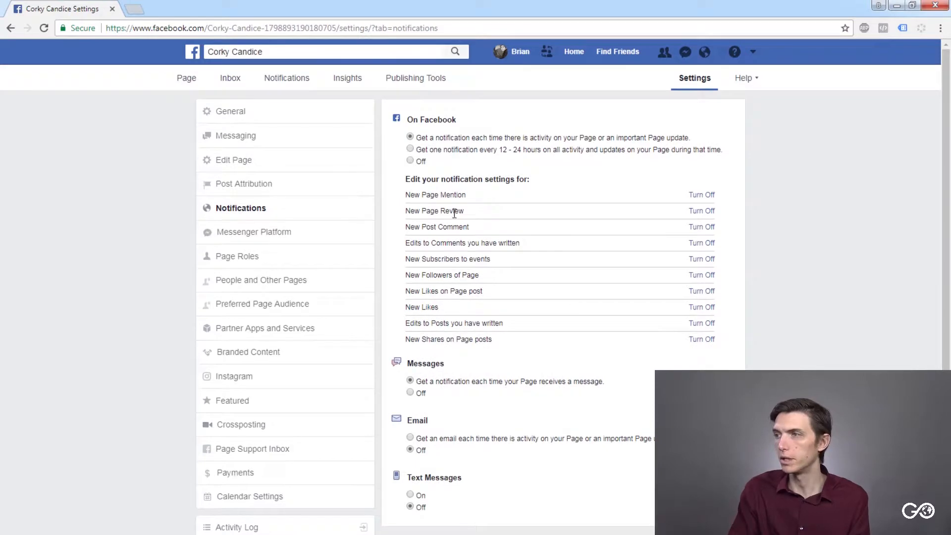
- Open the Messenger Platform settings and look over the general settings for apps and domains
{"action": "left_click", "coordinate": [271, 233]}
{"action": "scroll", "coordinate": [372, 297], "scroll_direction": "down", "scroll_amount": 3}
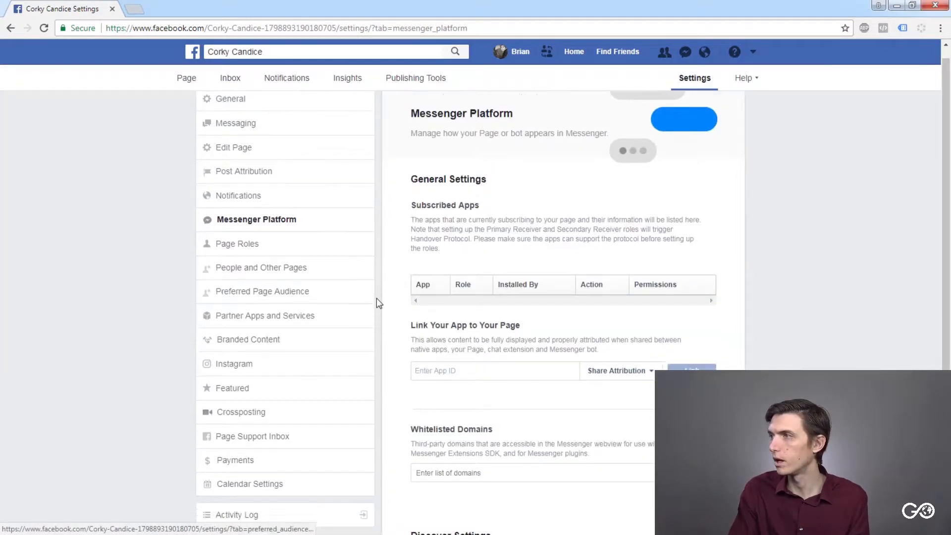
{"action": "scroll", "coordinate": [352, 276], "scroll_direction": "up", "scroll_amount": 3}
- Open Page Roles and review the section for assigning a new role and the existing Admin role's permissions
{"action": "left_click", "coordinate": [250, 257]}
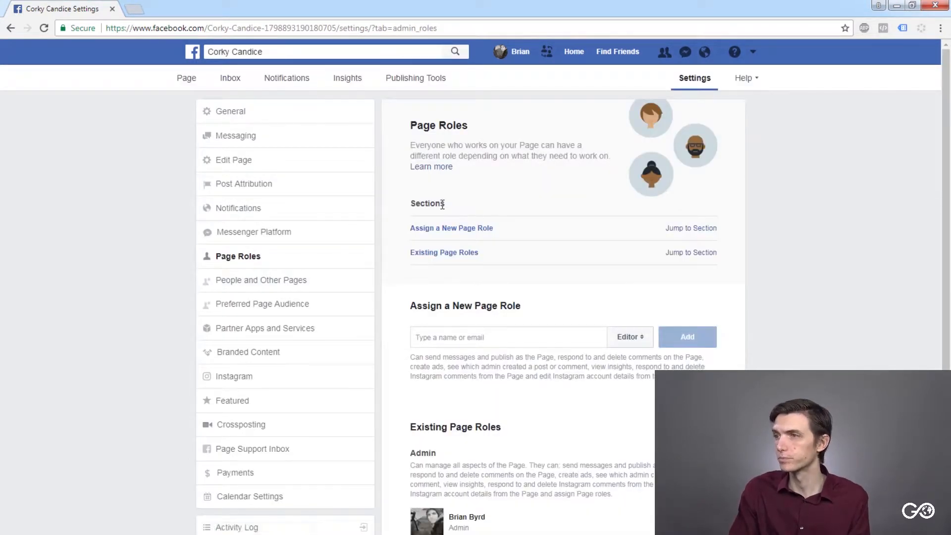
{"action": "left_click_drag", "start_coordinate": [416, 228], "coordinate": [491, 228]}
{"action": "left_click", "coordinate": [490, 227]}
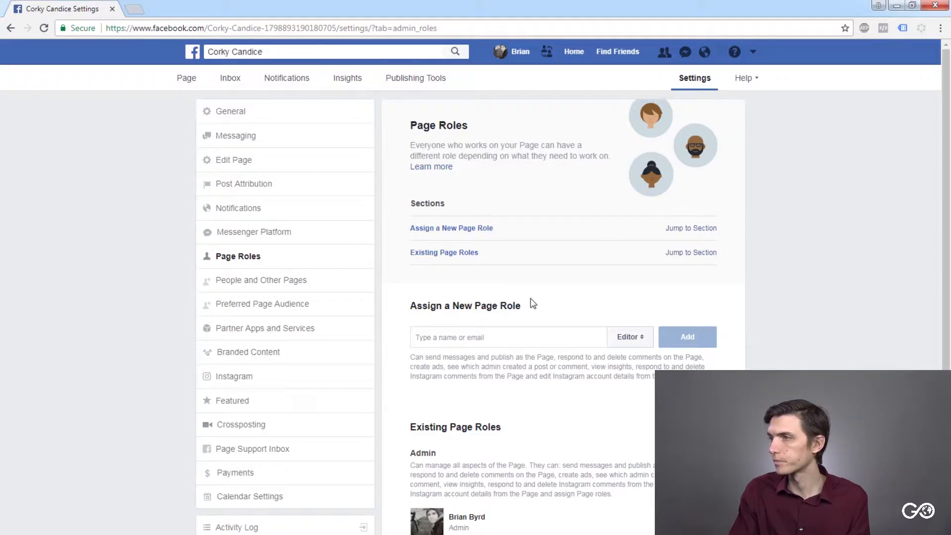
{"action": "scroll", "coordinate": [531, 307], "scroll_direction": "down", "scroll_amount": 1}
{"action": "left_click_drag", "start_coordinate": [415, 396], "coordinate": [567, 431]}
{"action": "left_click", "coordinate": [619, 442]}
{"action": "left_click", "coordinate": [567, 432]}
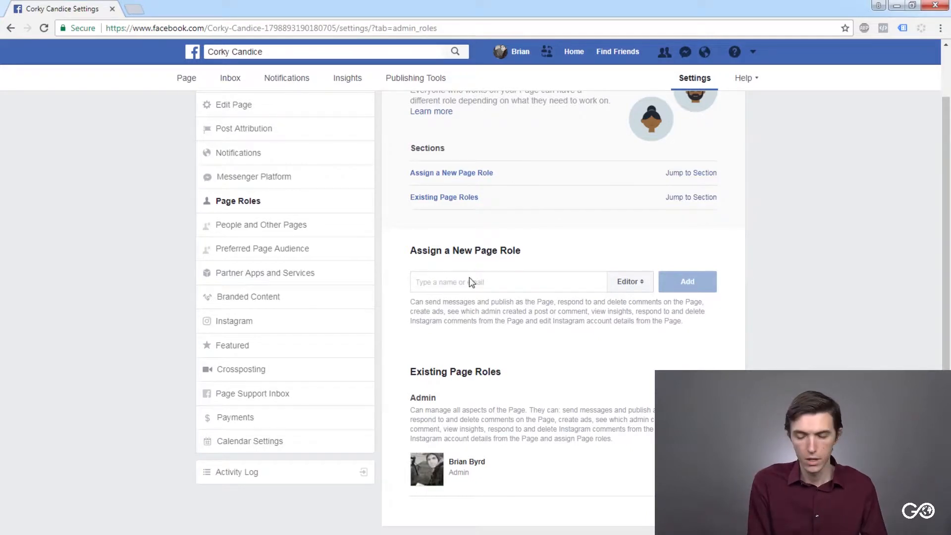
- Select the suggested contact for a new Page role, set the role to Admin and read its permissions
{"action": "type", "text": "ca"}
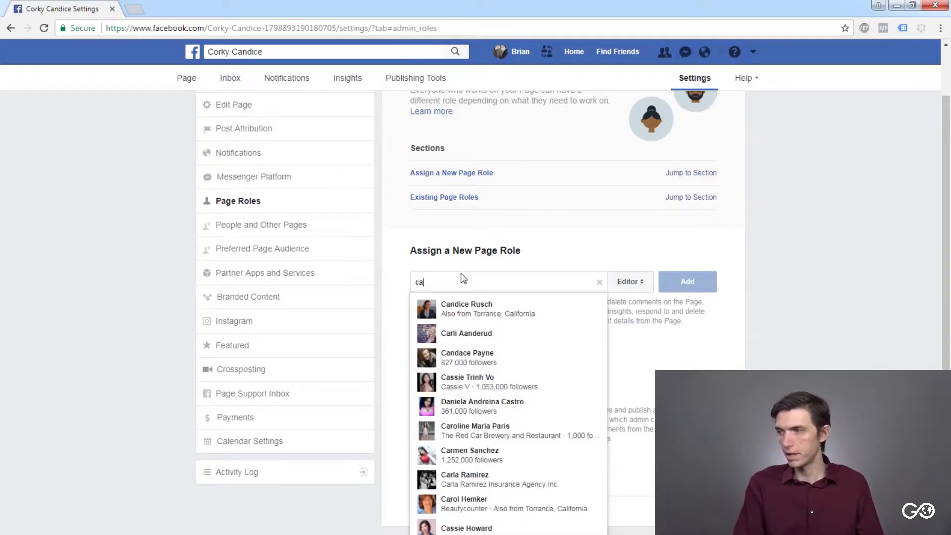
{"action": "left_click", "coordinate": [458, 307]}
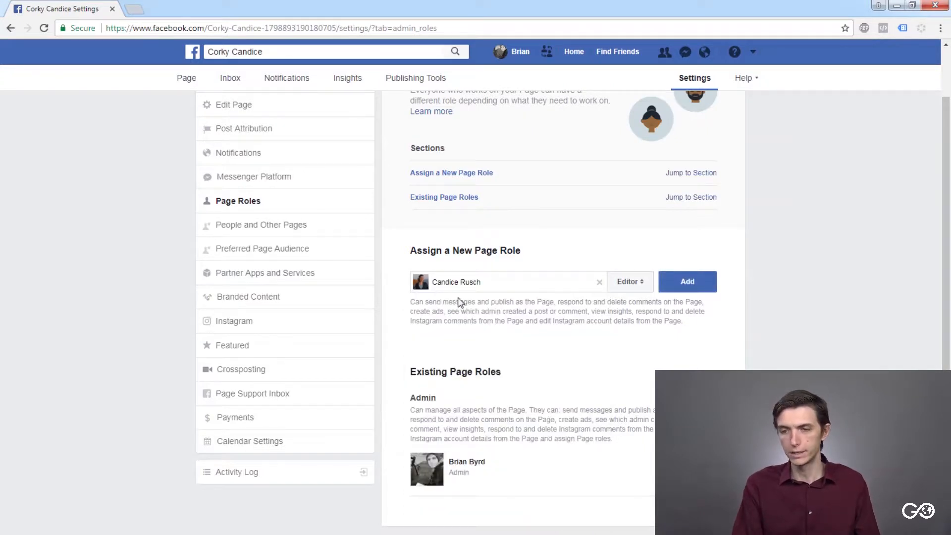
{"action": "left_click", "coordinate": [639, 281]}
{"action": "left_click", "coordinate": [640, 268]}
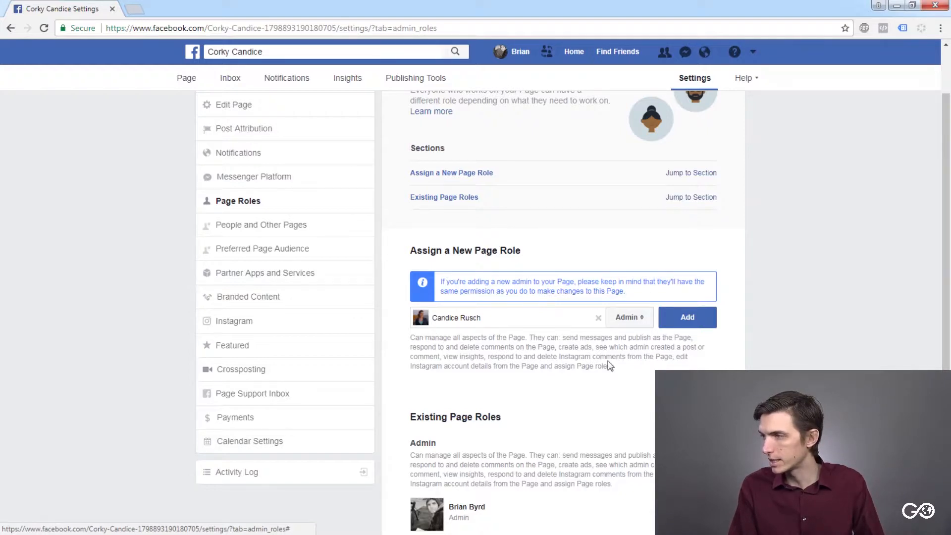
{"action": "left_click_drag", "start_coordinate": [610, 368], "coordinate": [508, 346]}
{"action": "left_click", "coordinate": [508, 346]}
- Change the selected contact's role to Live Contributor and read its permissions
{"action": "left_click", "coordinate": [639, 322]}
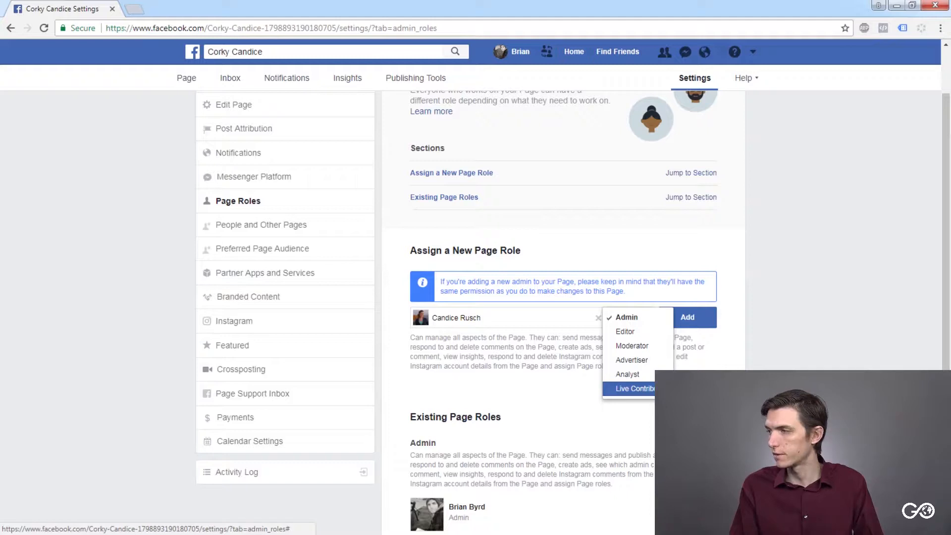
{"action": "left_click", "coordinate": [643, 388]}
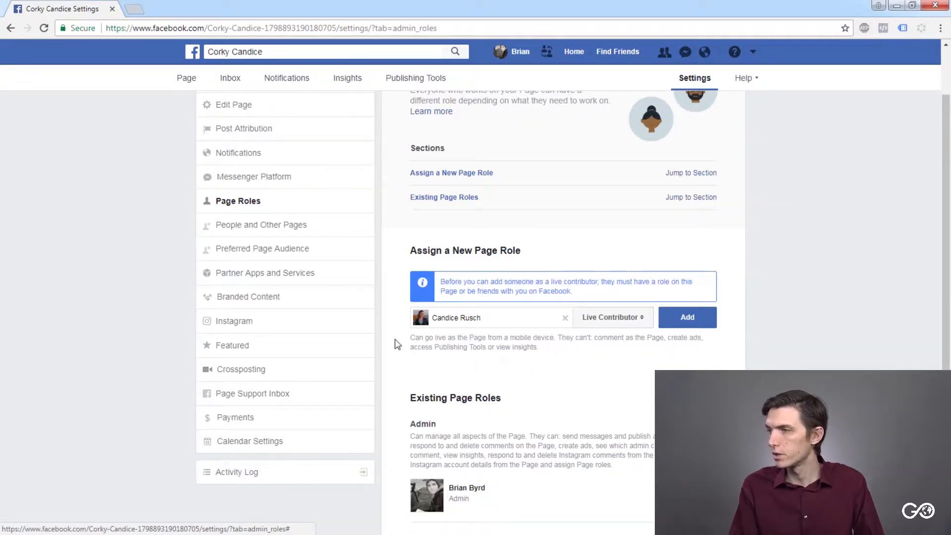
{"action": "left_click_drag", "start_coordinate": [415, 337], "coordinate": [547, 339]}
{"action": "left_click", "coordinate": [494, 347]}
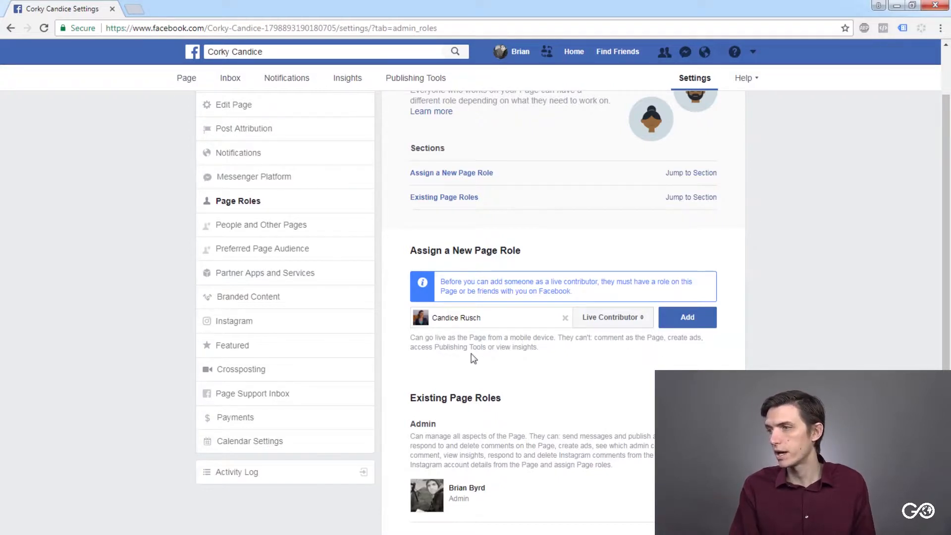
- Change the selected contact's role to Analyst and read what an analyst can see
{"action": "left_click", "coordinate": [612, 320]}
{"action": "left_click", "coordinate": [606, 302]}
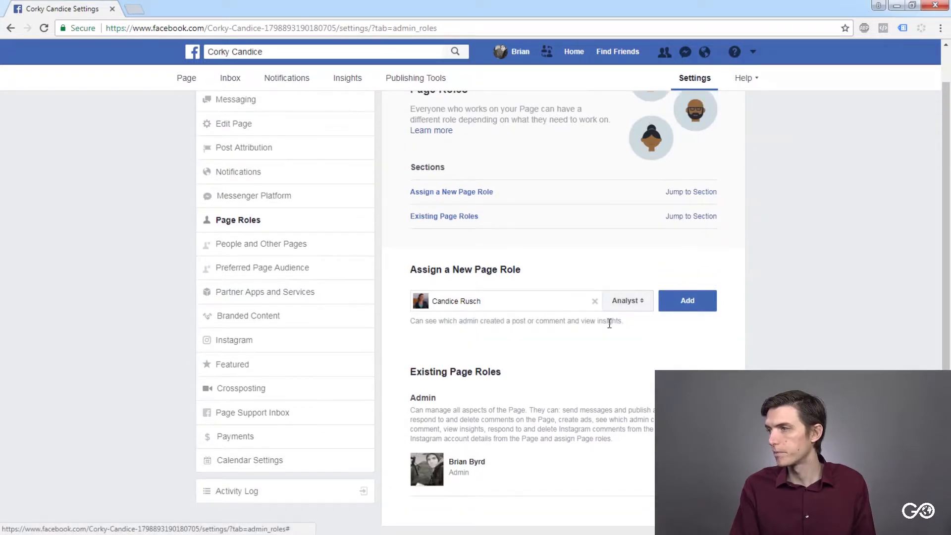
{"action": "left_click_drag", "start_coordinate": [422, 325], "coordinate": [613, 319]}
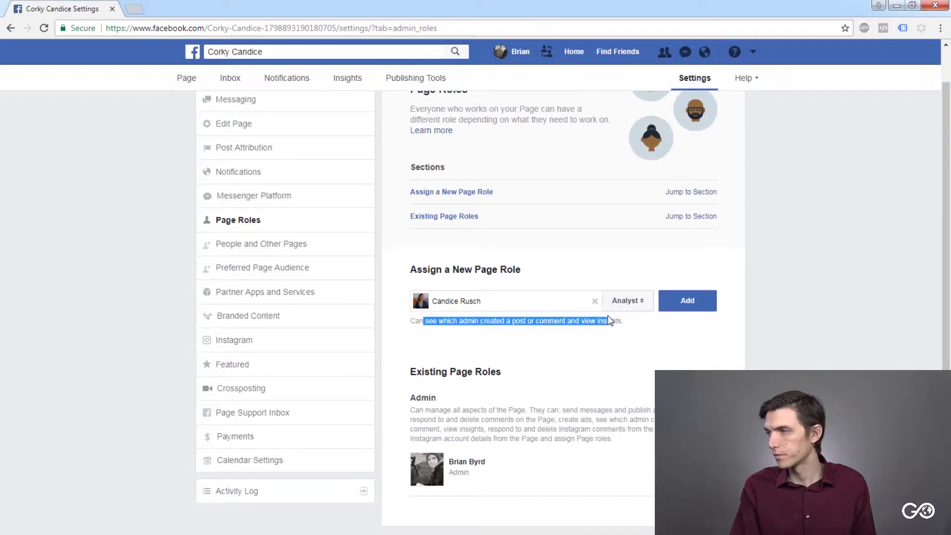
{"action": "left_click", "coordinate": [610, 320]}
{"action": "left_click_drag", "start_coordinate": [441, 325], "coordinate": [616, 320]}
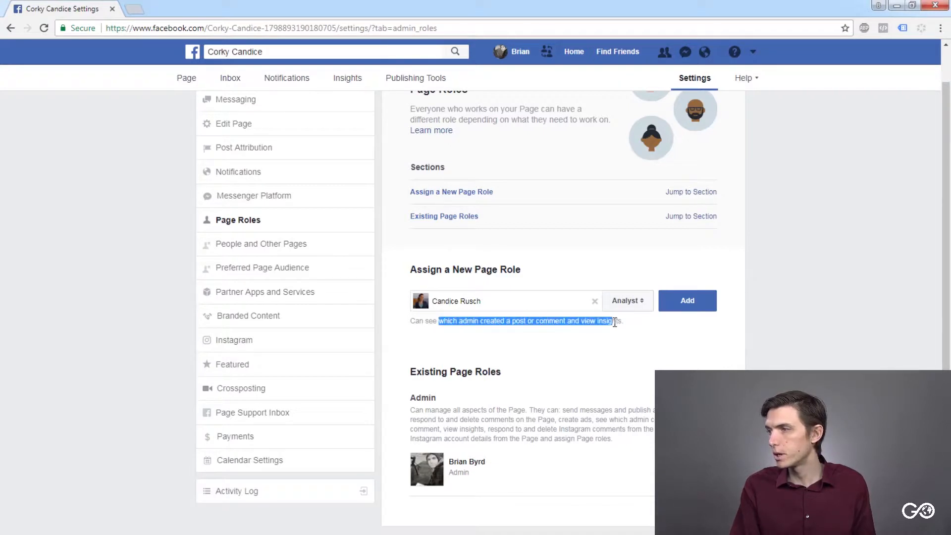
{"action": "left_click", "coordinate": [617, 320]}
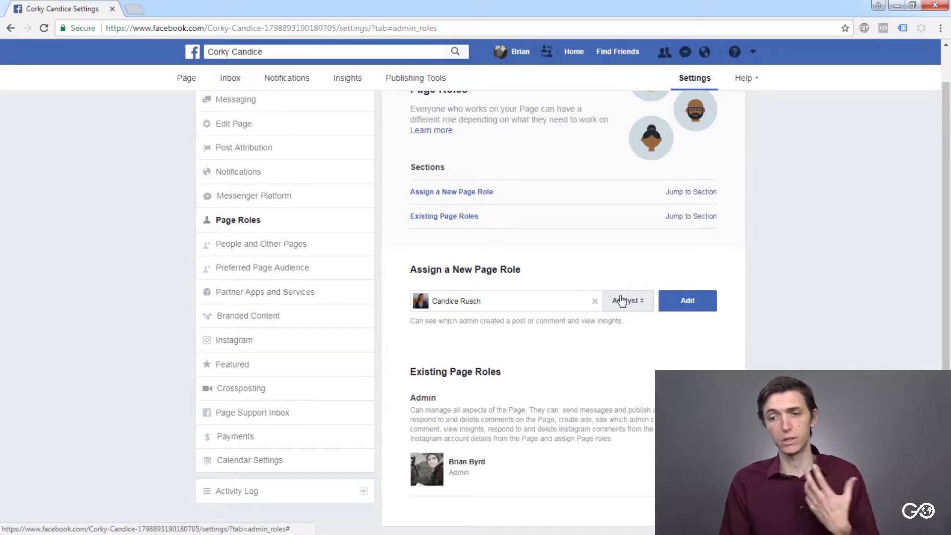
- Set the selected contact's new Page role to Advertiser
{"action": "left_click", "coordinate": [635, 306]}
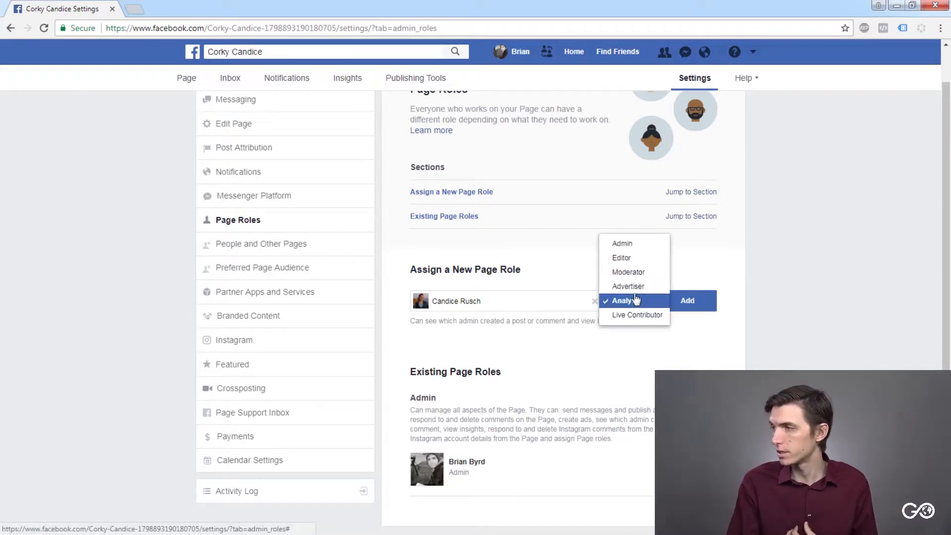
{"action": "left_click", "coordinate": [637, 284]}
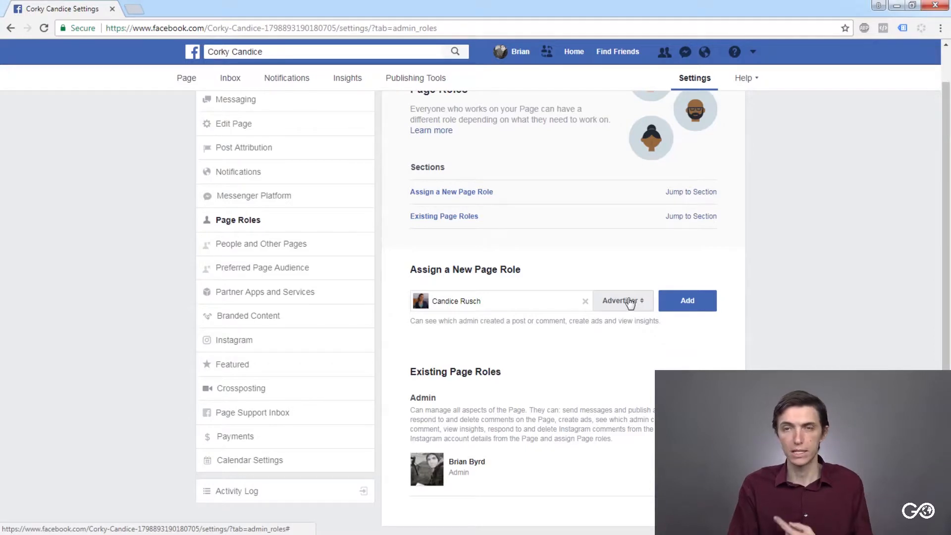
- Change the selected contact's new Page role to Moderator and read its permissions
{"action": "left_click", "coordinate": [632, 303]}
{"action": "left_click", "coordinate": [628, 284]}
{"action": "left_click_drag", "start_coordinate": [625, 312], "coordinate": [578, 311]}
{"action": "left_click", "coordinate": [578, 307]}
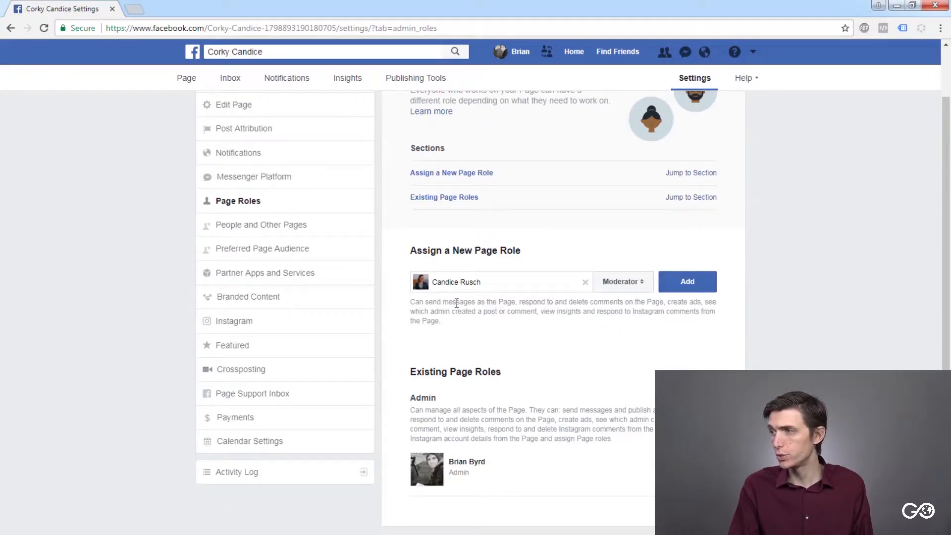
{"action": "left_click_drag", "start_coordinate": [522, 305], "coordinate": [575, 303]}
{"action": "left_click", "coordinate": [573, 302]}
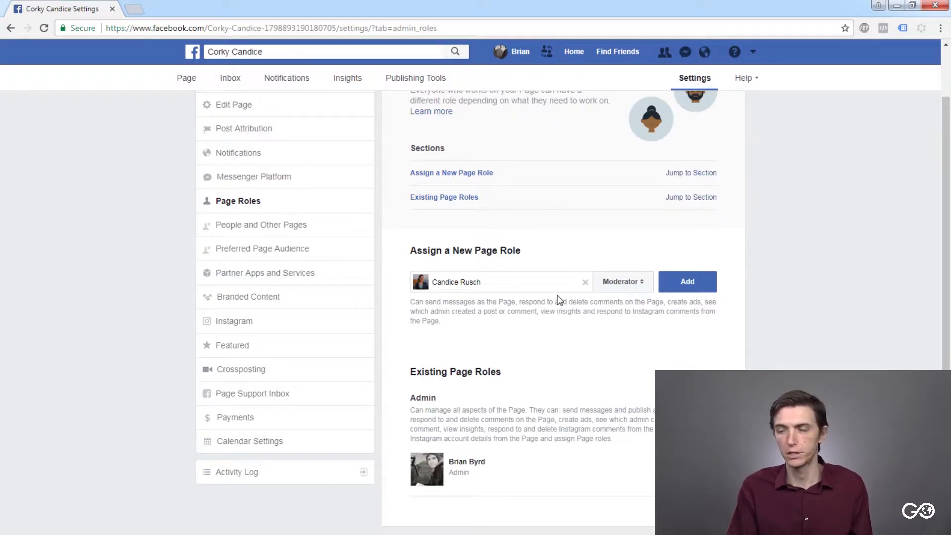
- Change the selected contact's new Page role to Editor and read its permissions
{"action": "left_click", "coordinate": [599, 287]}
{"action": "left_click", "coordinate": [613, 271]}
{"action": "left_click_drag", "start_coordinate": [539, 305], "coordinate": [629, 313]}
{"action": "left_click", "coordinate": [627, 313]}
- Set the selected contact's new Page role to Admin and add the contact to the Page
{"action": "left_click", "coordinate": [623, 281]}
{"action": "left_click", "coordinate": [635, 268]}
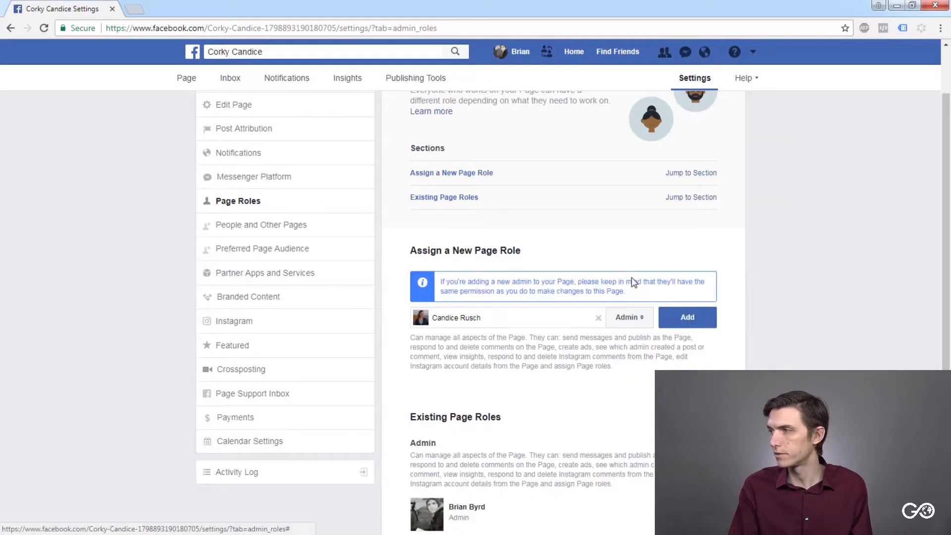
{"action": "left_click", "coordinate": [648, 320]}
{"action": "left_click", "coordinate": [644, 318]}
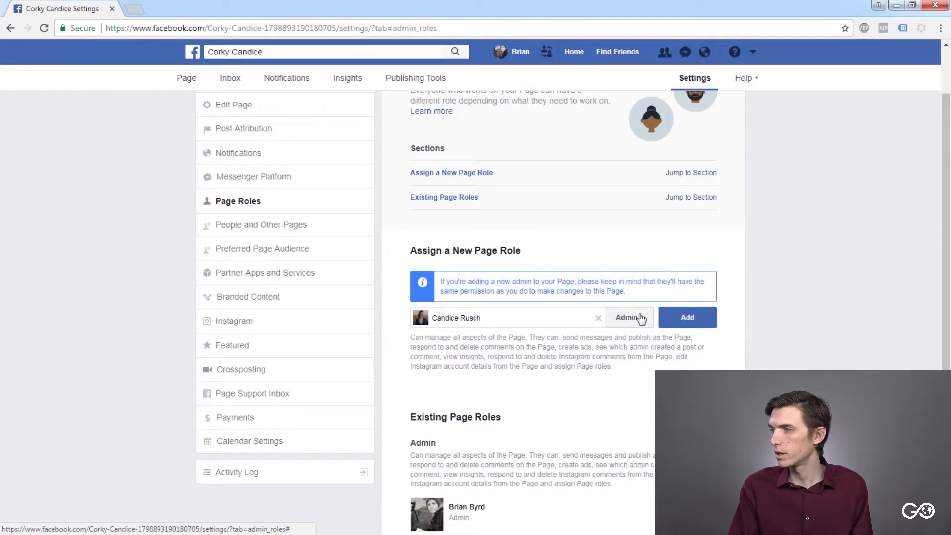
{"action": "left_click", "coordinate": [692, 317]}
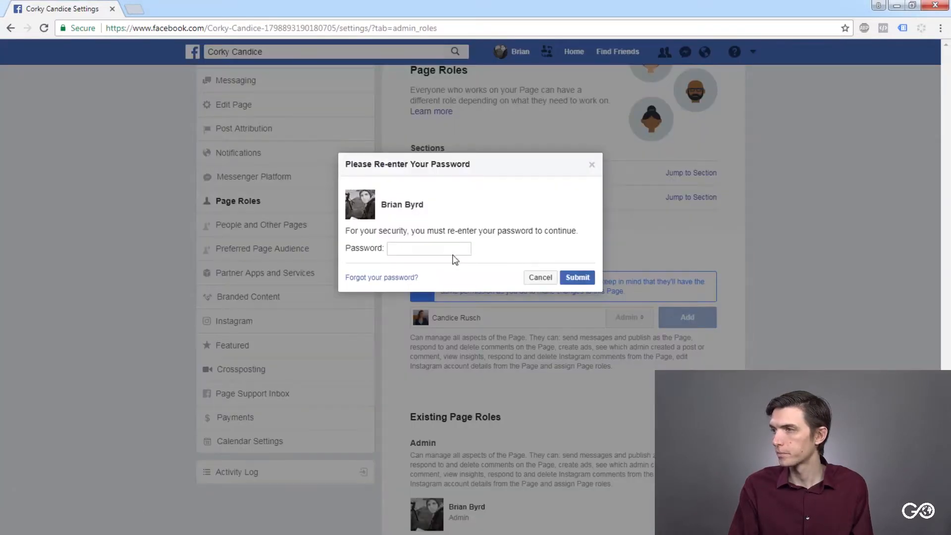
- Re-enter the account password in the security dialog and submit it to authorize the new admin
{"action": "left_click_drag", "start_coordinate": [377, 231], "coordinate": [561, 231]}
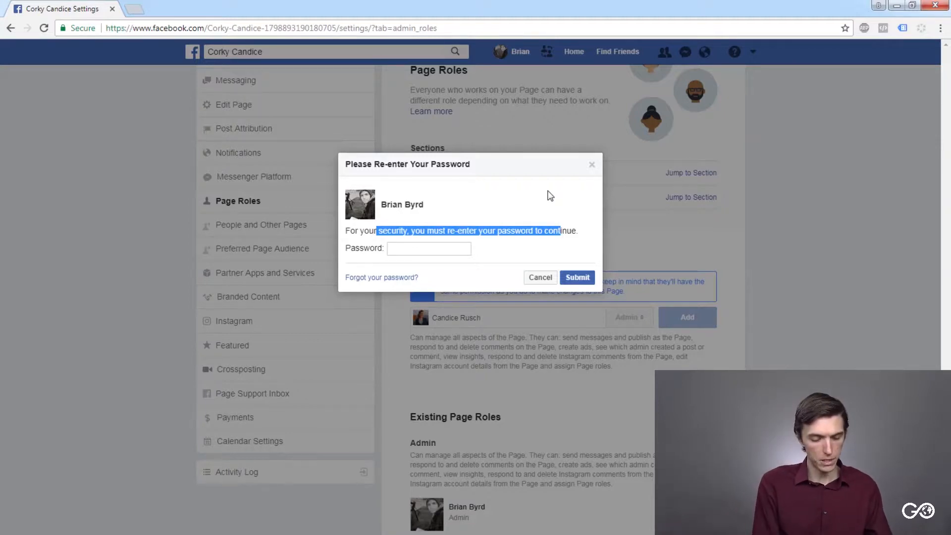
{"action": "left_click", "coordinate": [448, 250]}
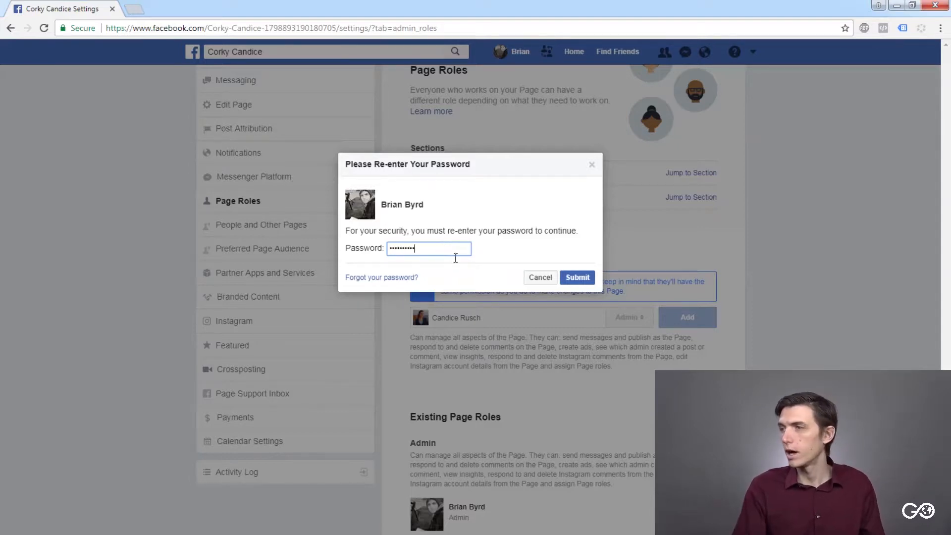
{"action": "left_click", "coordinate": [568, 279]}
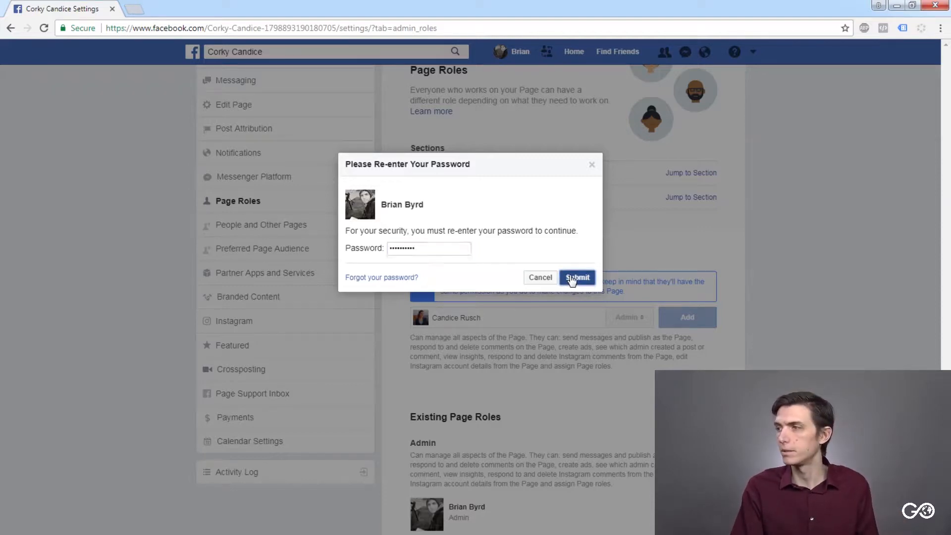
- Check the Existing Page Roles list for the newly added admin's entry
{"action": "scroll", "coordinate": [569, 313], "scroll_direction": "up", "scroll_amount": 2}
{"action": "scroll", "coordinate": [569, 314], "scroll_direction": "down", "scroll_amount": 2}
{"action": "scroll", "coordinate": [570, 314], "scroll_direction": "up", "scroll_amount": 2}
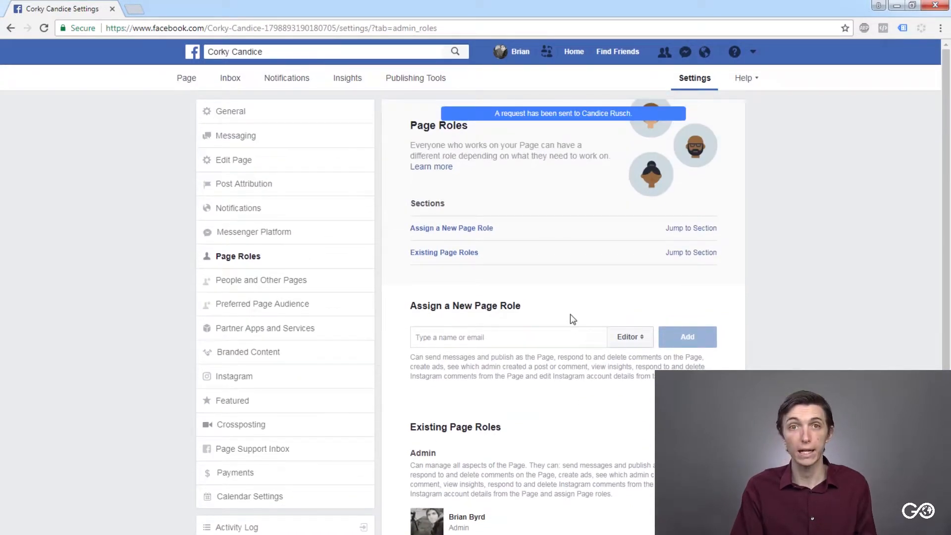
{"action": "scroll", "coordinate": [576, 320], "scroll_direction": "down", "scroll_amount": 2}
{"action": "scroll", "coordinate": [578, 320], "scroll_direction": "up", "scroll_amount": 2}
{"action": "scroll", "coordinate": [581, 321], "scroll_direction": "down", "scroll_amount": 2}
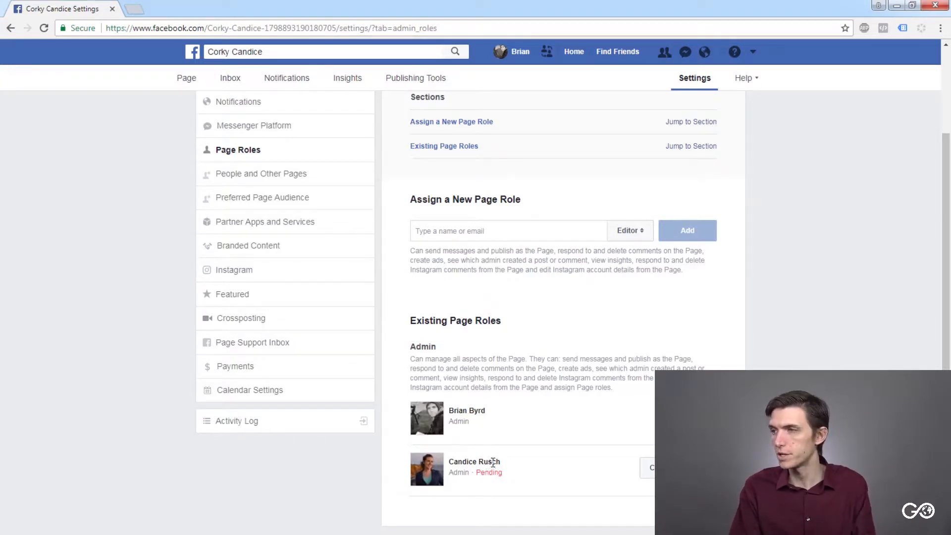
{"action": "scroll", "coordinate": [490, 462], "scroll_direction": "up", "scroll_amount": 2}
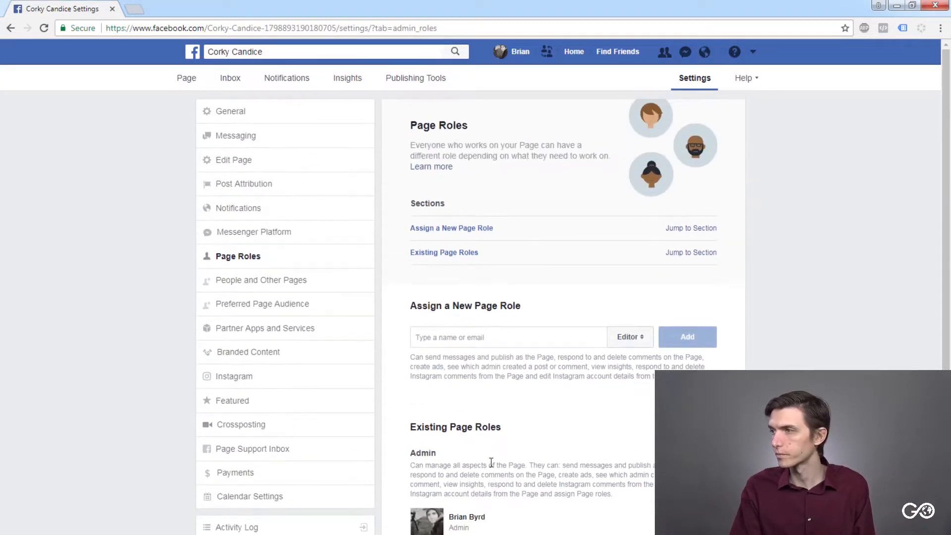
- Review the People and Other Pages settings and the options for managing Instagram on Facebook
{"action": "left_click", "coordinate": [286, 280]}
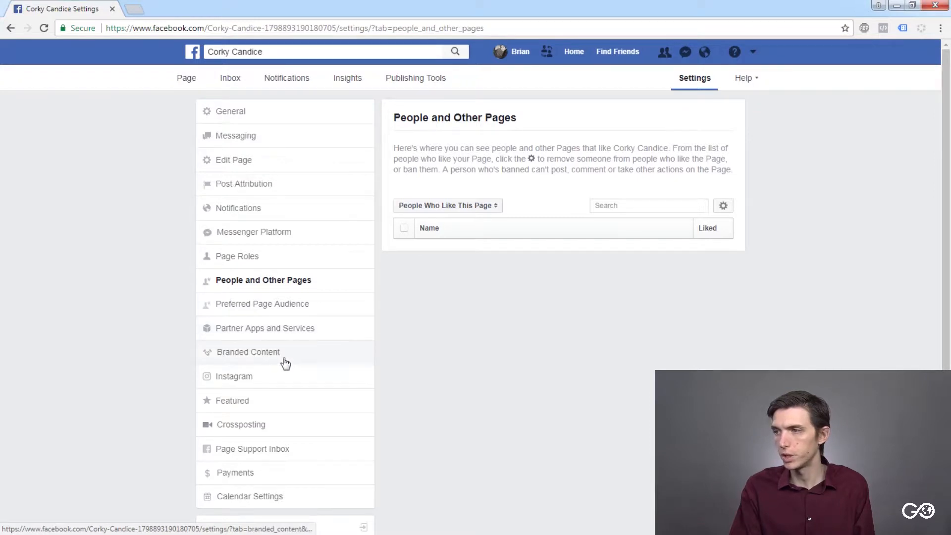
{"action": "left_click", "coordinate": [250, 368]}
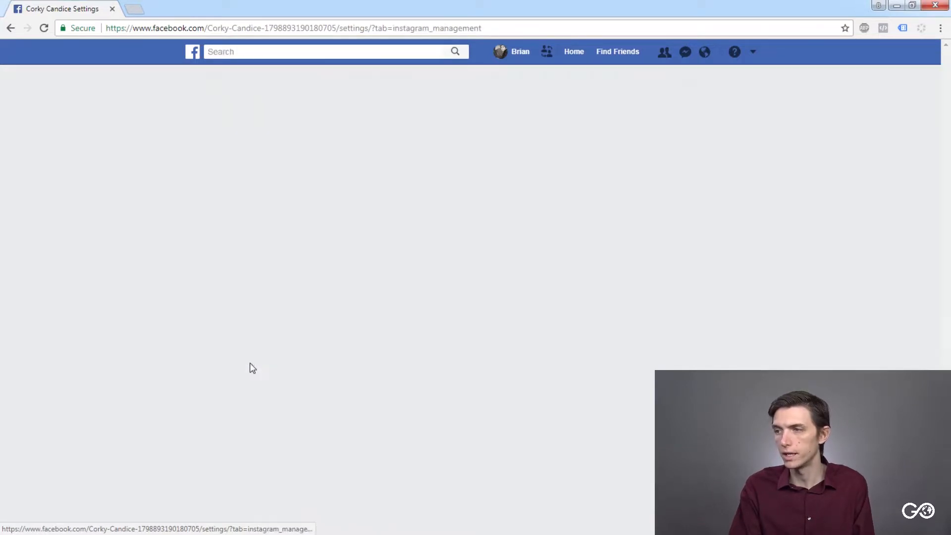
{"action": "left_click_drag", "start_coordinate": [432, 126], "coordinate": [561, 126]}
{"action": "left_click", "coordinate": [561, 126]}
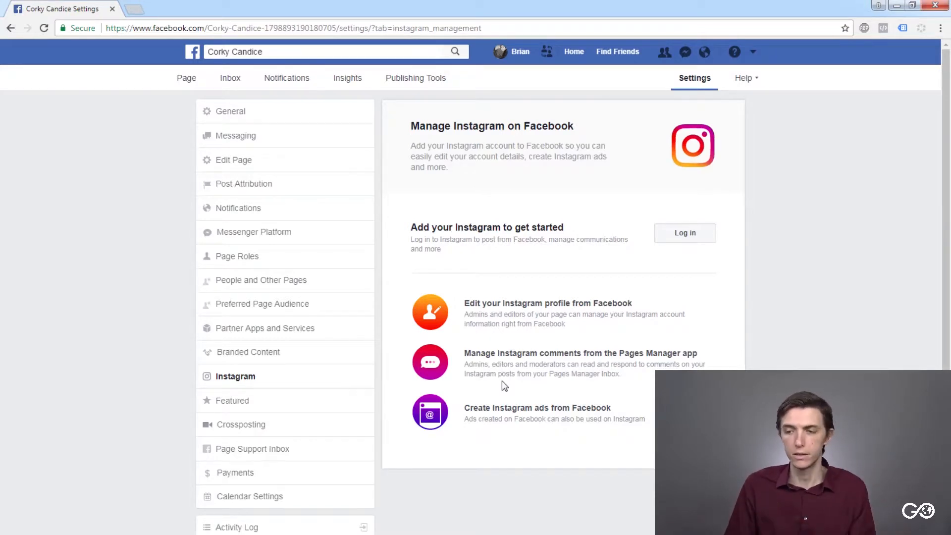
- Review the Featured likes settings and the Crossposting settings, including the field for adding a Page
{"action": "left_click", "coordinate": [247, 402]}
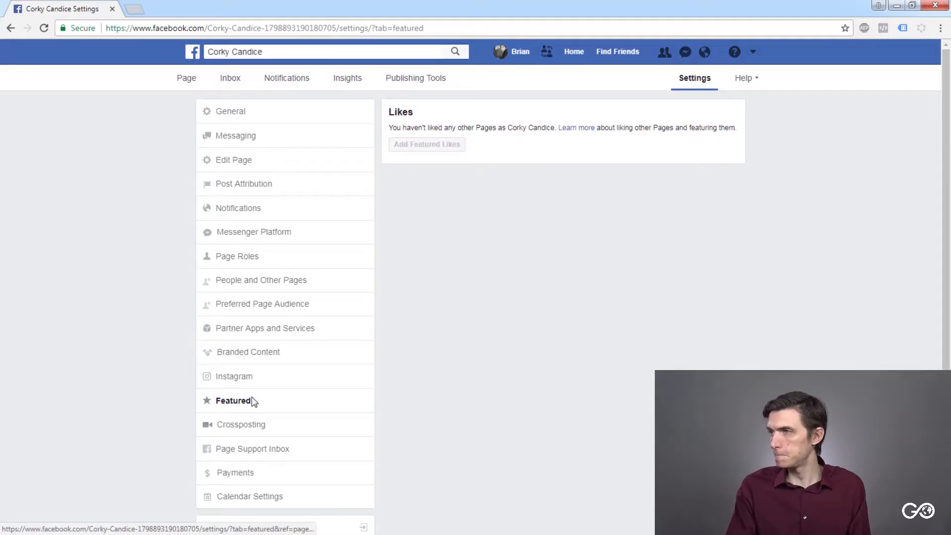
{"action": "left_click", "coordinate": [251, 426]}
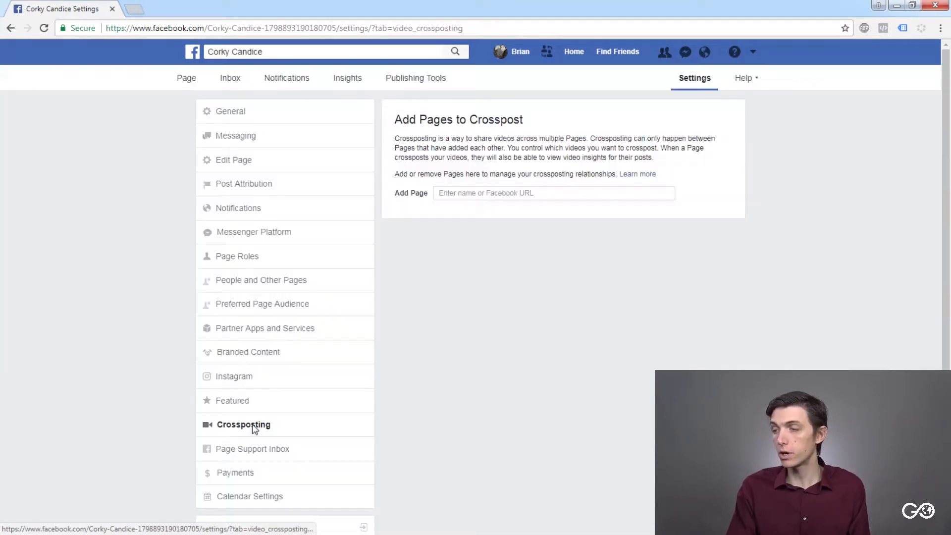
{"action": "left_click", "coordinate": [463, 192]}
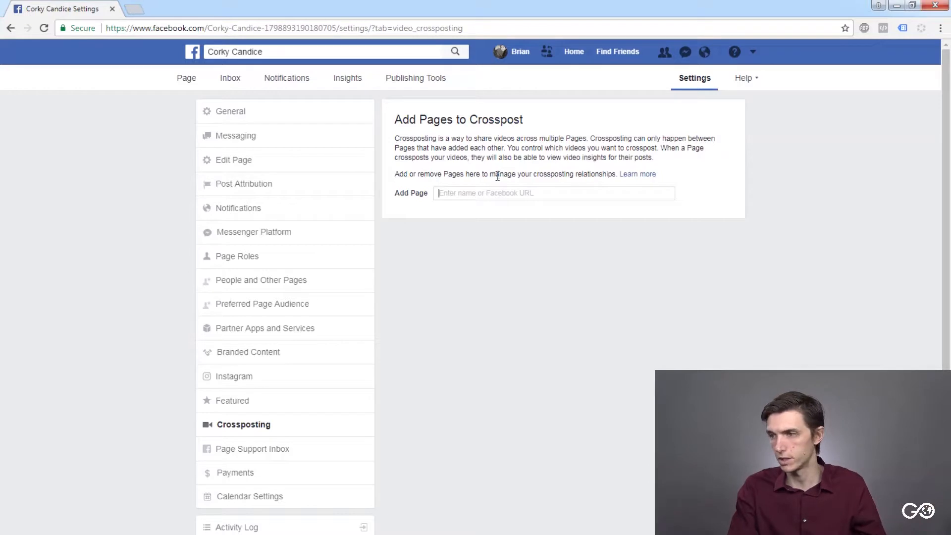
{"action": "scroll", "coordinate": [297, 389], "scroll_direction": "down", "scroll_amount": 1}
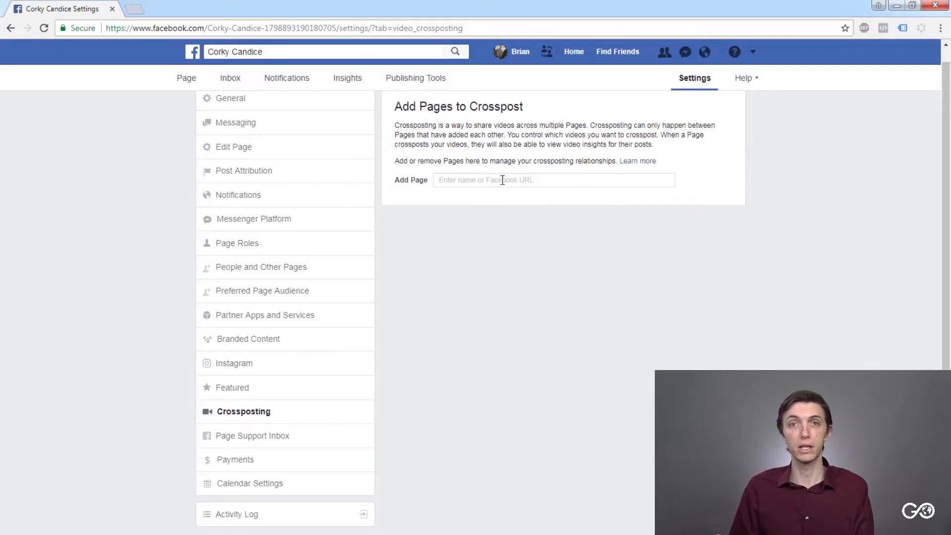
{"action": "left_click", "coordinate": [502, 180]}
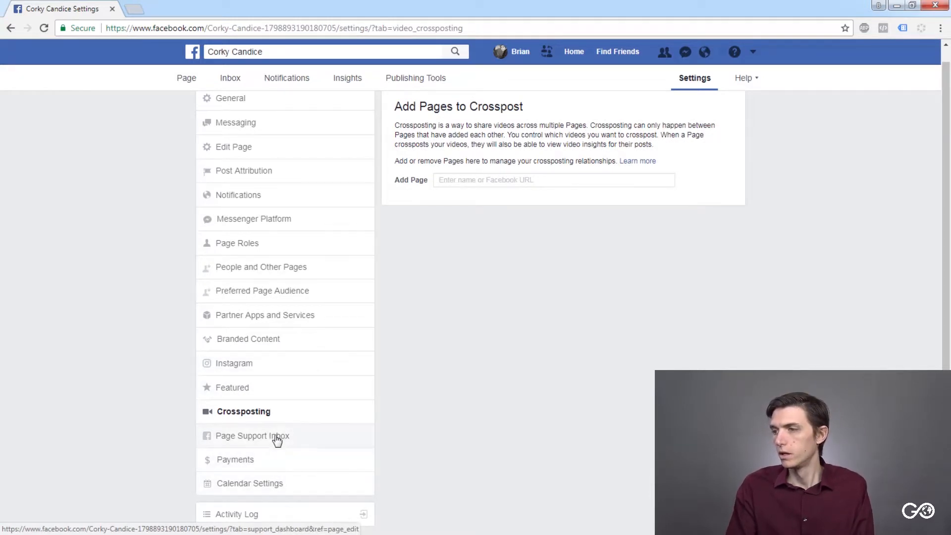
- Return to the General settings and look through the list of Page options
{"action": "scroll", "coordinate": [276, 437], "scroll_direction": "up", "scroll_amount": 1}
{"action": "left_click", "coordinate": [238, 112]}
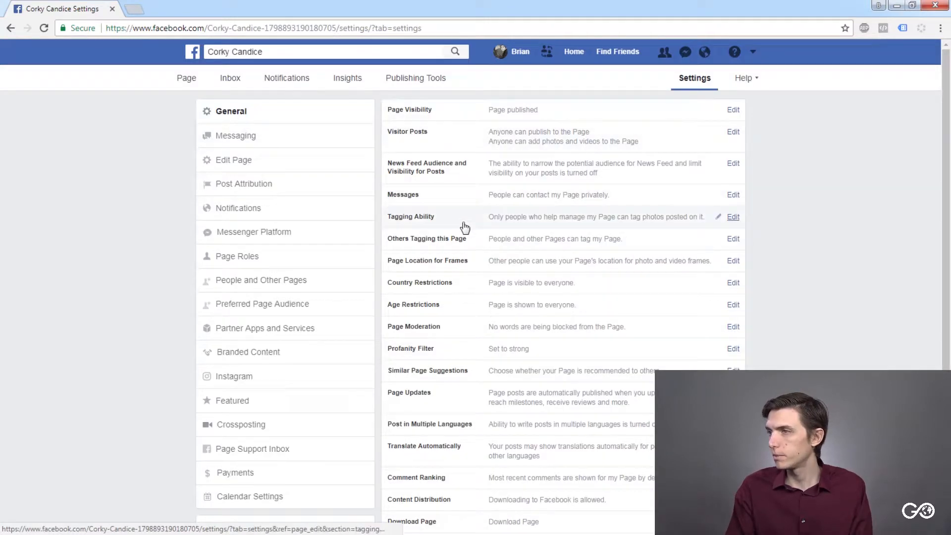
{"action": "scroll", "coordinate": [480, 297], "scroll_direction": "down", "scroll_amount": 1}
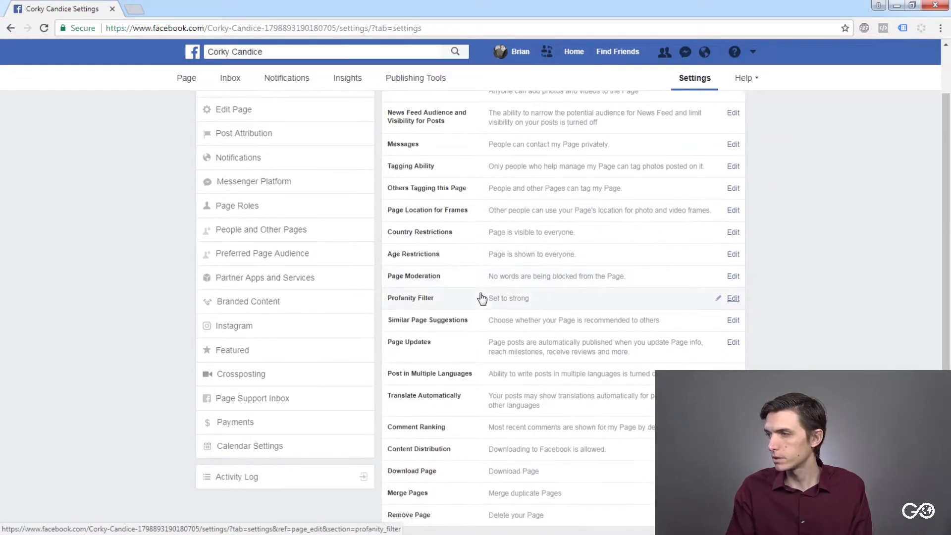
{"action": "scroll", "coordinate": [490, 320], "scroll_direction": "up", "scroll_amount": 1}
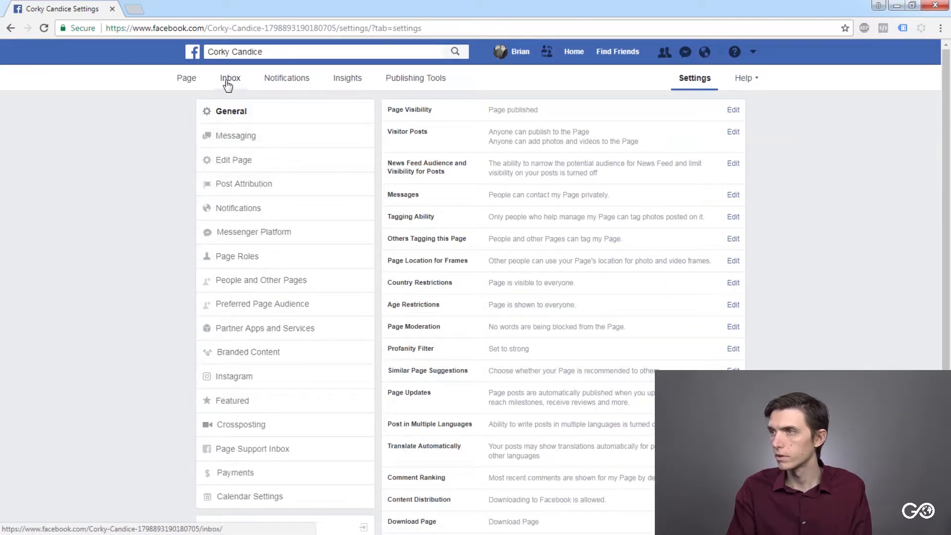
- Open the About section of the Corky Candice Page and dismiss the tip about telling your story
{"action": "left_click", "coordinate": [188, 78]}
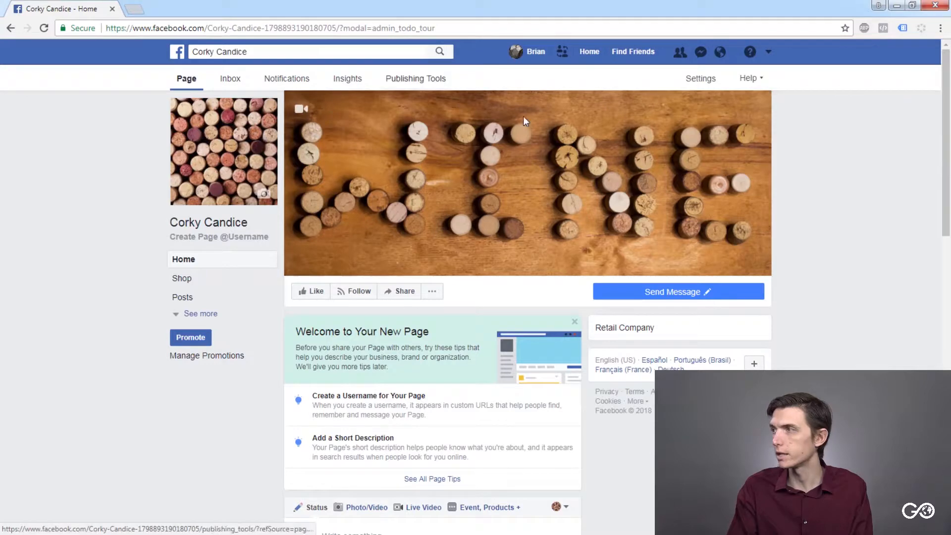
{"action": "left_click", "coordinate": [218, 315]}
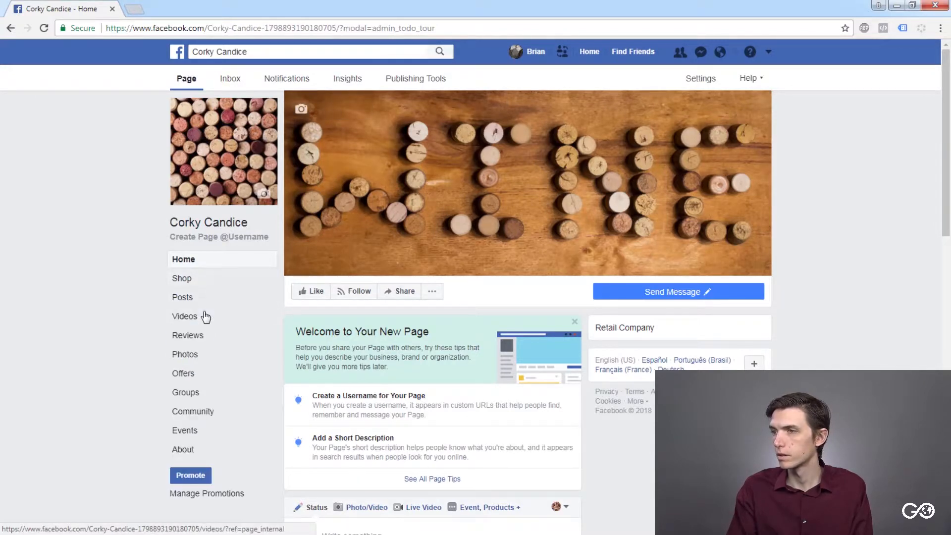
{"action": "left_click", "coordinate": [200, 447]}
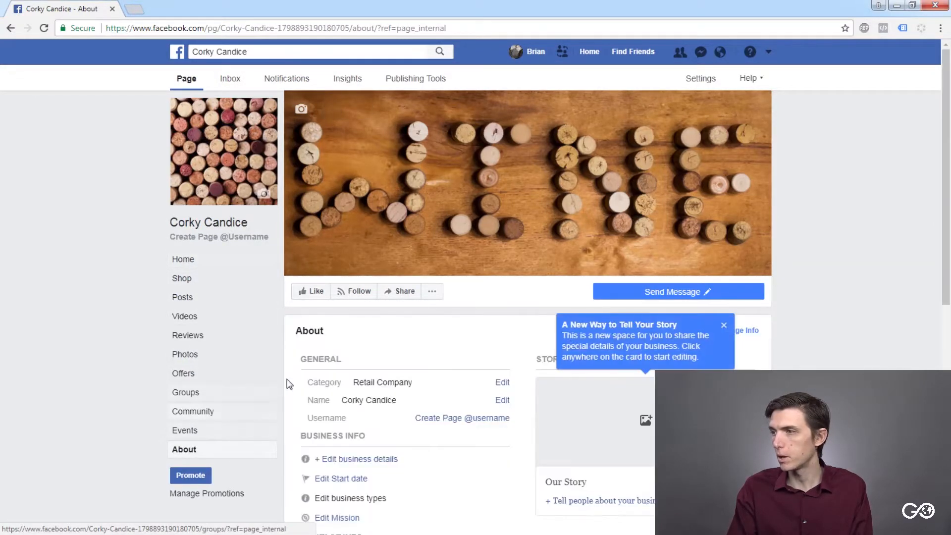
{"action": "scroll", "coordinate": [290, 384], "scroll_direction": "down", "scroll_amount": 2}
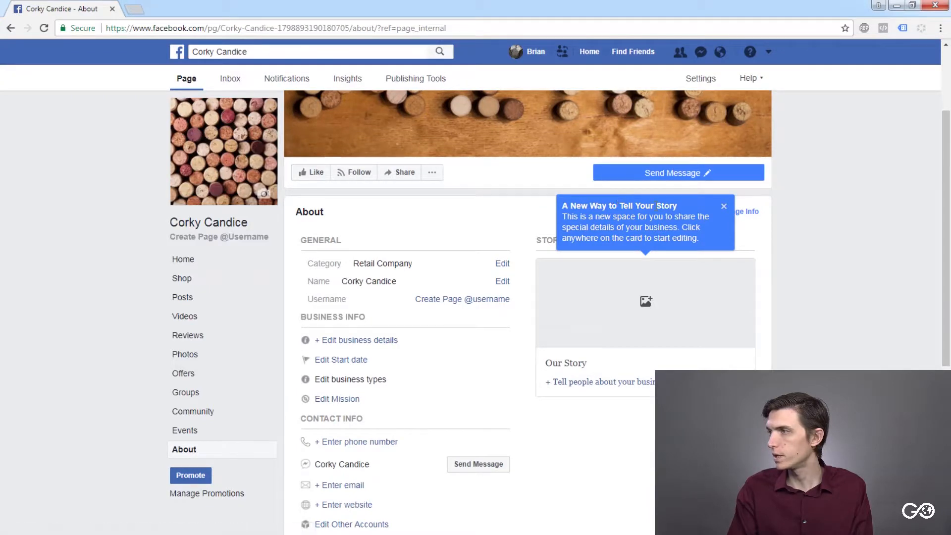
{"action": "left_click", "coordinate": [724, 209]}
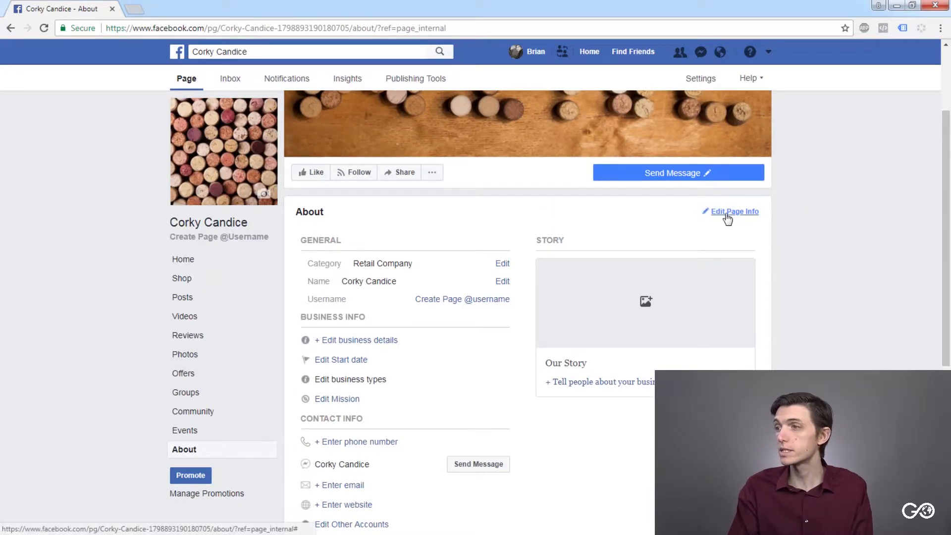
- Open the Page info for editing and look through its general, contact, location and hours fields
{"action": "left_click", "coordinate": [725, 213]}
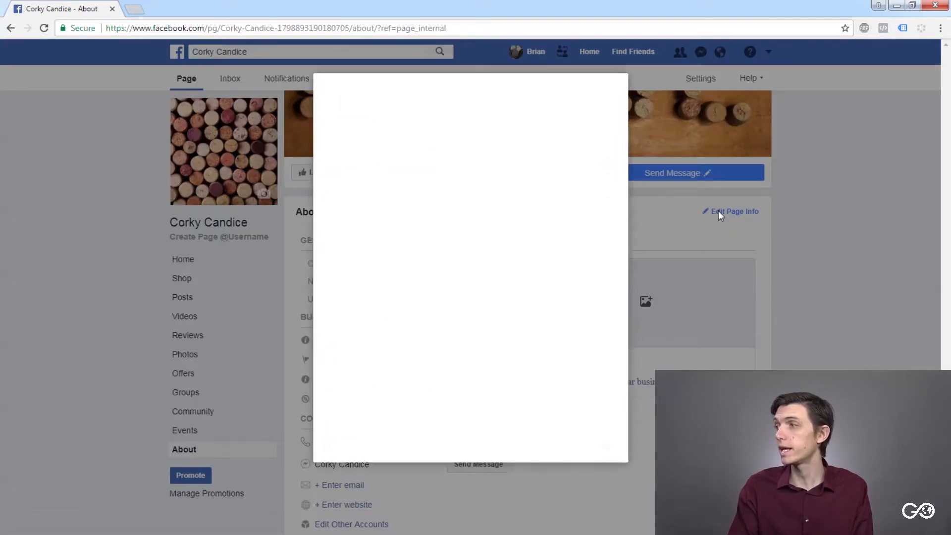
{"action": "scroll", "coordinate": [495, 183], "scroll_direction": "down", "scroll_amount": 2}
{"action": "scroll", "coordinate": [492, 180], "scroll_direction": "up", "scroll_amount": 2}
{"action": "scroll", "coordinate": [492, 180], "scroll_direction": "down", "scroll_amount": 7}
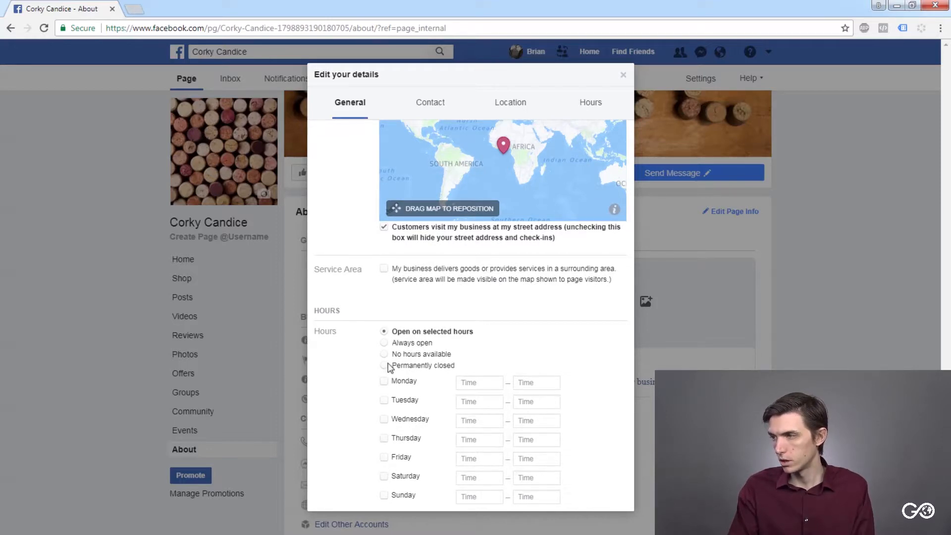
{"action": "scroll", "coordinate": [473, 398], "scroll_direction": "up", "scroll_amount": 7}
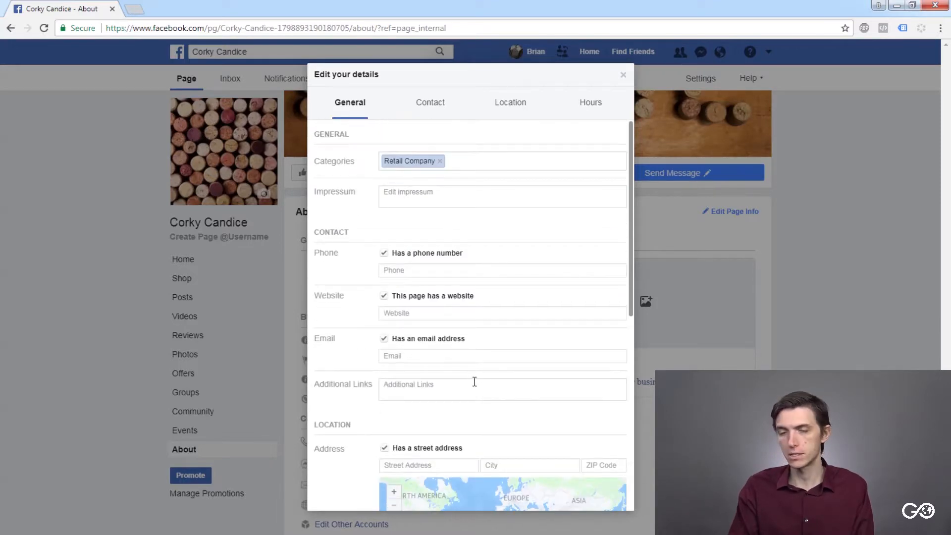
{"action": "left_click", "coordinate": [430, 101]}
{"action": "left_click", "coordinate": [343, 106]}
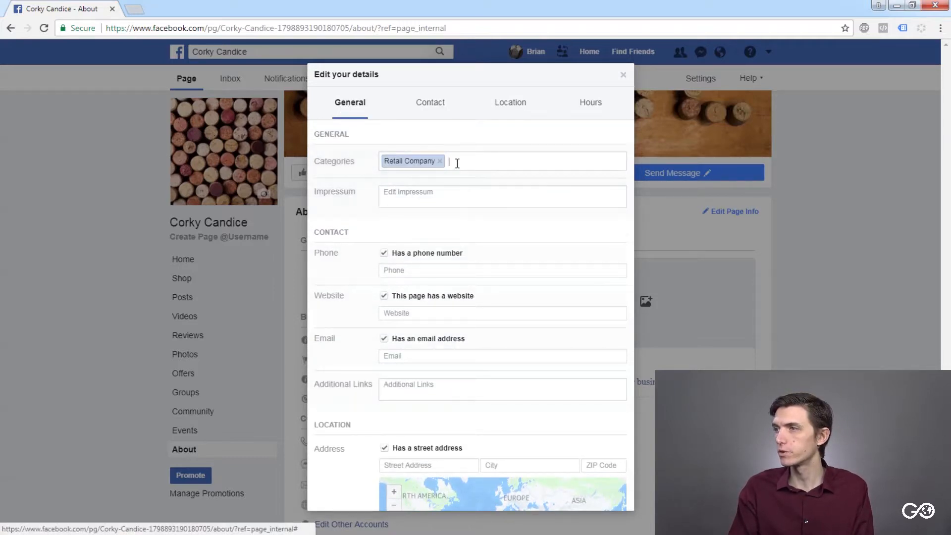
- Add E-commerce Website as a second Page category alongside Retail Company
{"action": "left_click", "coordinate": [455, 159]}
{"action": "type", "text": "ec"}
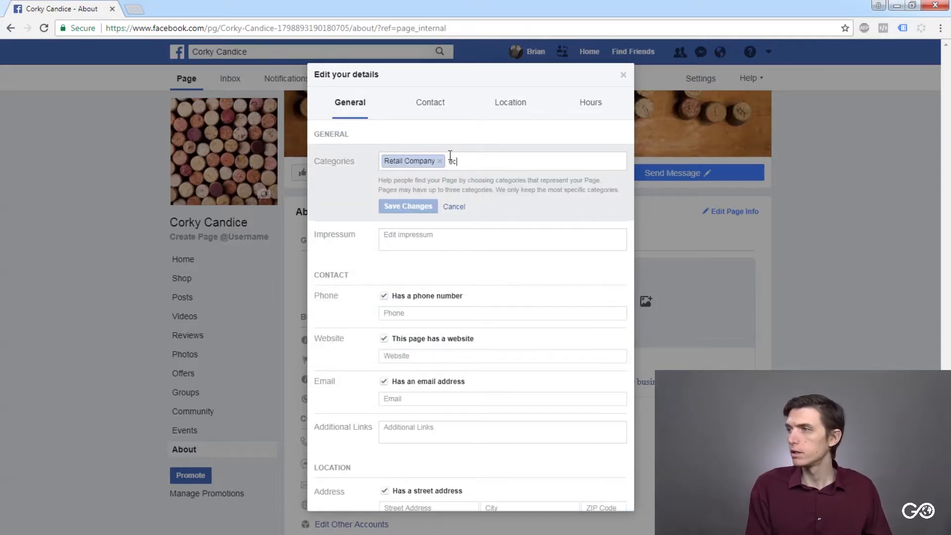
{"action": "type", "text": "omme"}
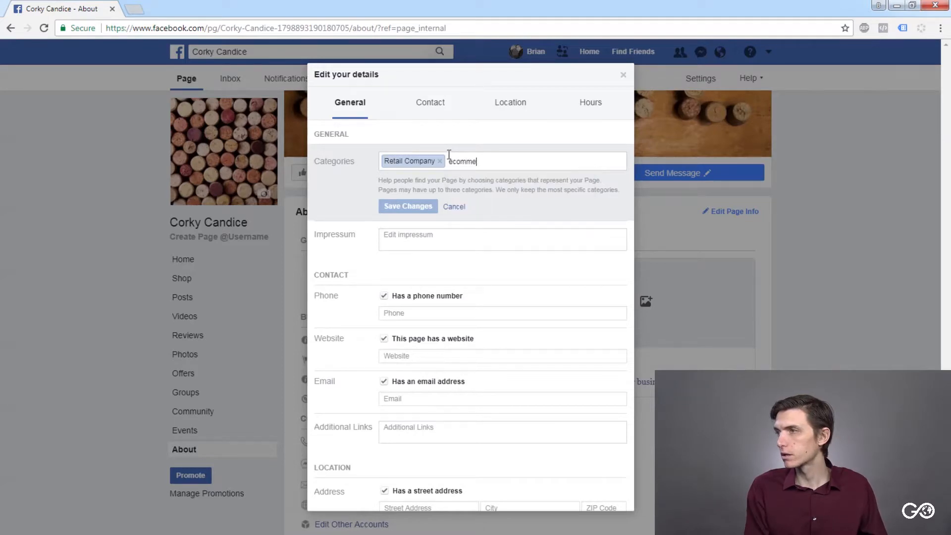
{"action": "type", "text": "rc"}
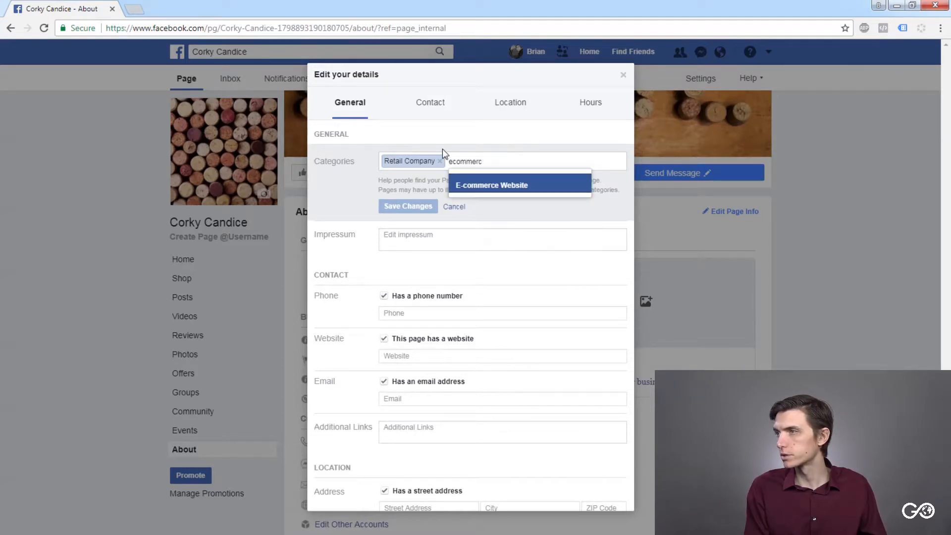
{"action": "left_click", "coordinate": [472, 183]}
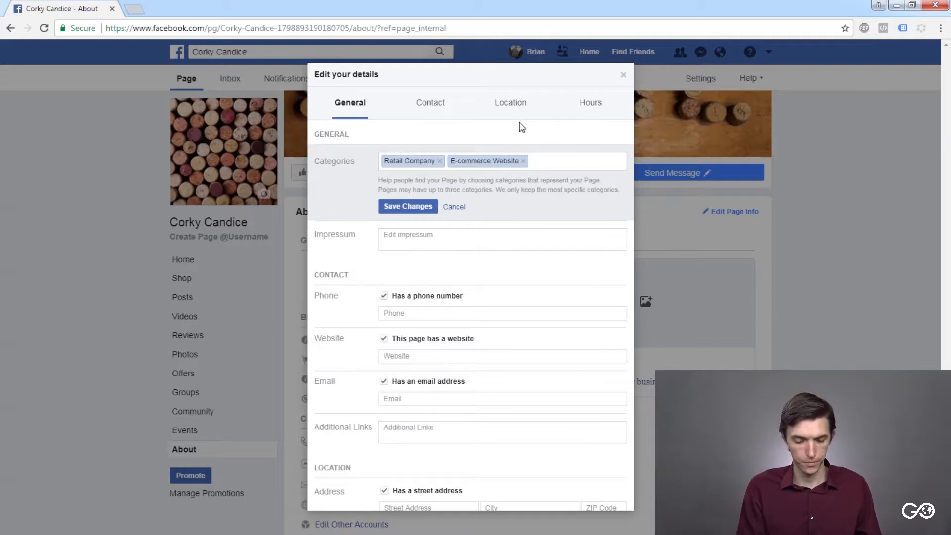
{"action": "type", "text": "cork"}
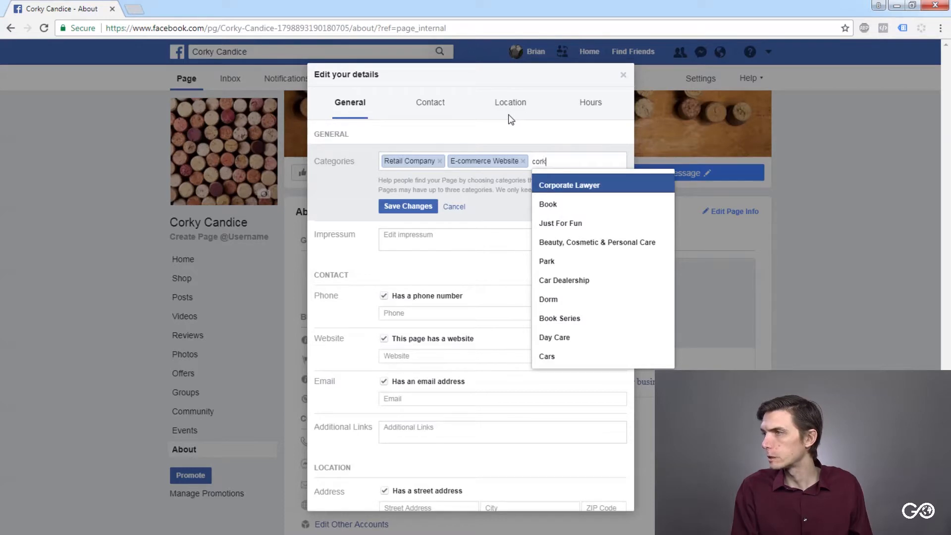
{"action": "key", "text": "BackSpace"}
{"action": "key", "text": "BackSpace"}
{"action": "key", "text": "BackSpace"}
{"action": "key", "text": "BackSpace"}
{"action": "type", "text": "wine"}
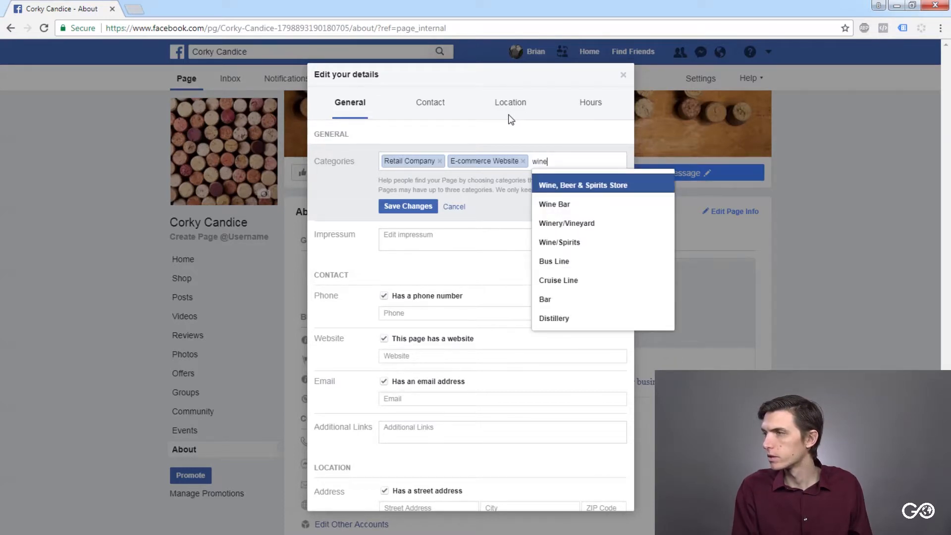
{"action": "key", "text": "BackSpace"}
{"action": "key", "text": "BackSpace"}
{"action": "key", "text": "BackSpace"}
{"action": "key", "text": "BackSpace"}
- Add Arts & Crafts Store as a third Page category and save the categories
{"action": "type", "text": "cra"}
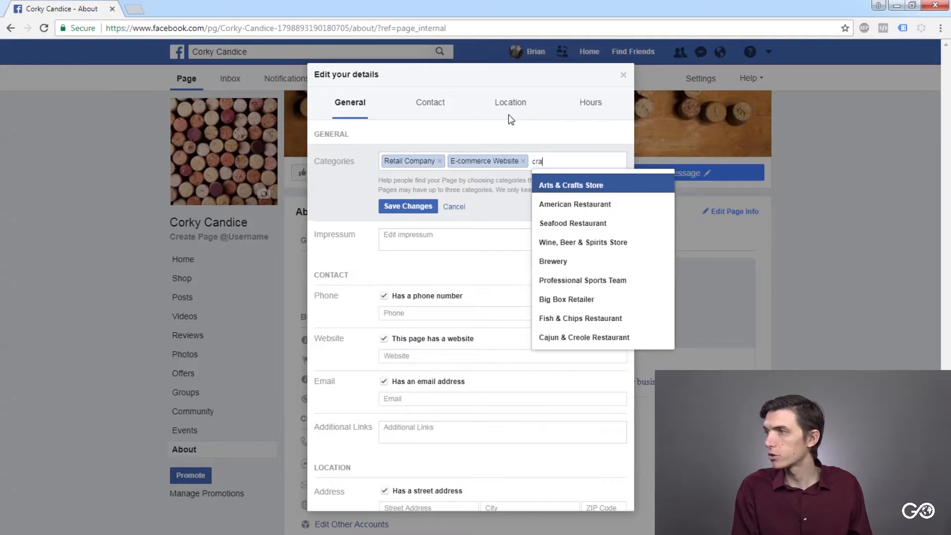
{"action": "type", "text": "fts"}
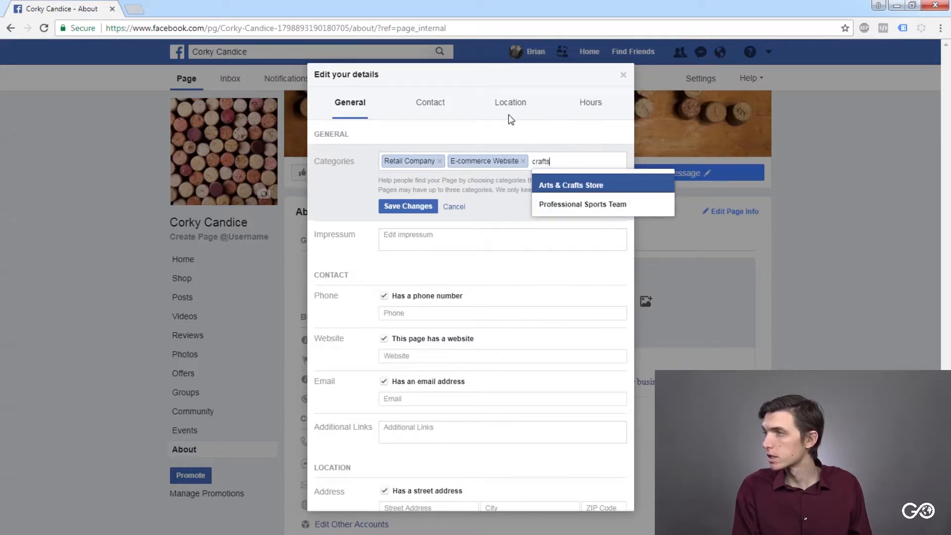
{"action": "key", "text": "Return"}
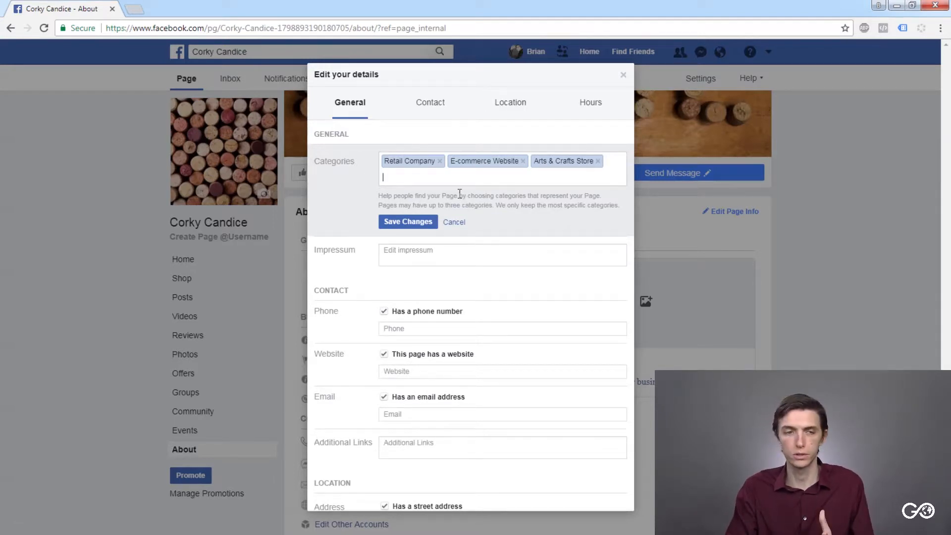
{"action": "left_click", "coordinate": [418, 221]}
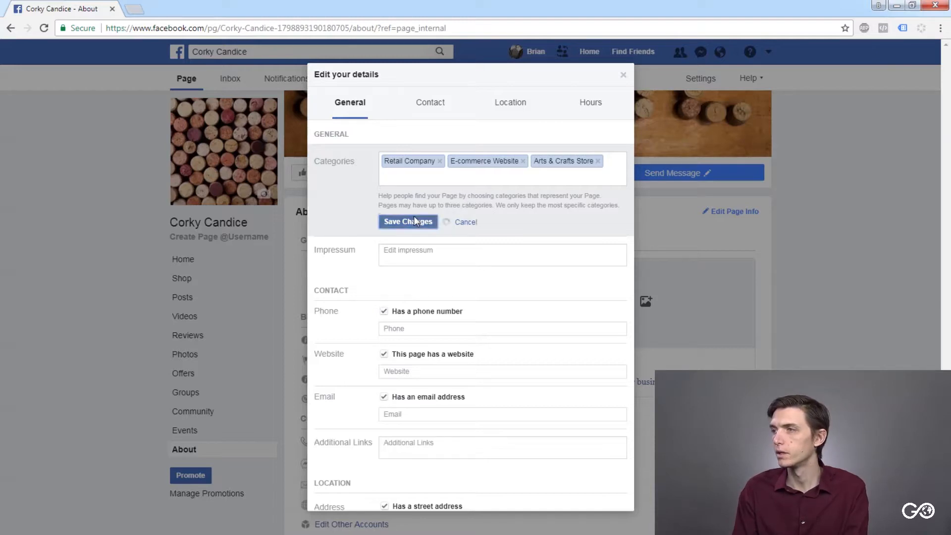
- Open the Impressum field and read its explanation of who needs an ownership statement
{"action": "left_click", "coordinate": [421, 208]}
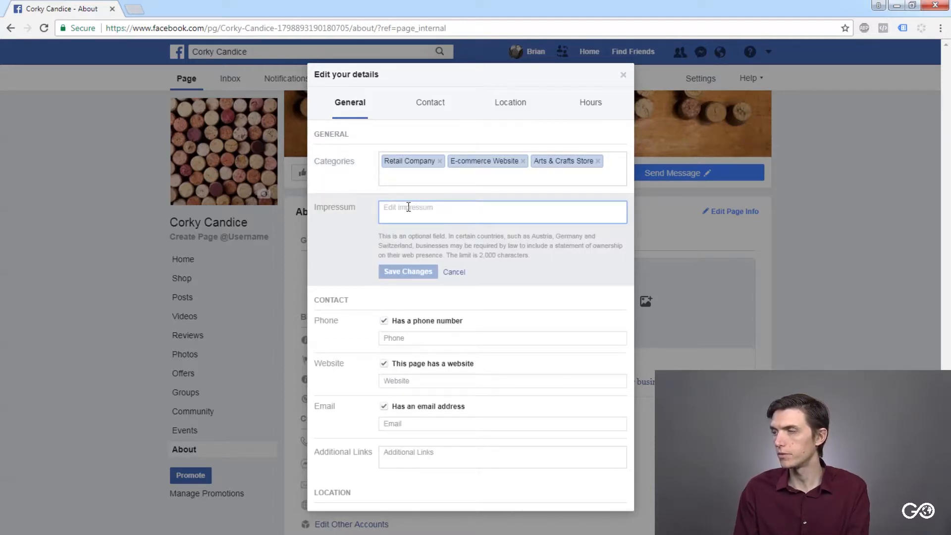
{"action": "scroll", "coordinate": [411, 196], "scroll_direction": "down", "scroll_amount": 1}
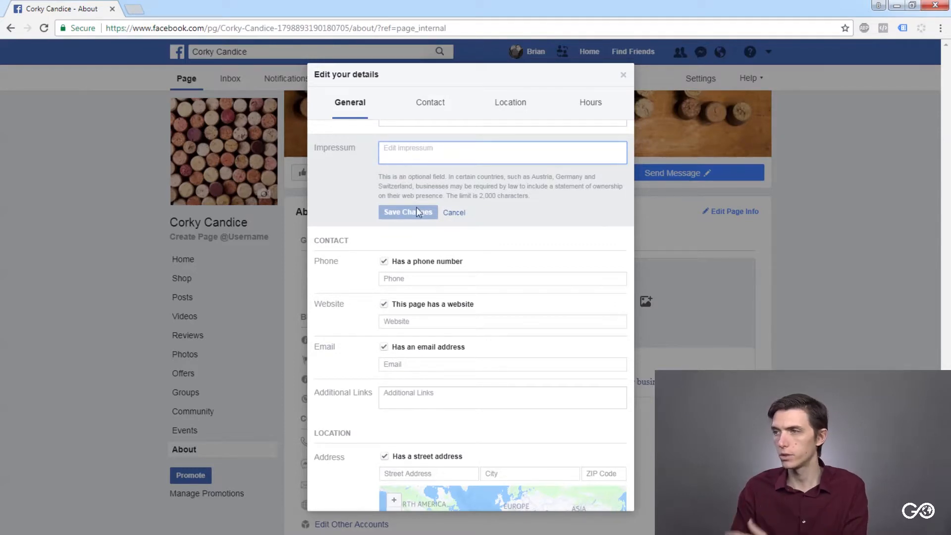
{"action": "left_click", "coordinate": [416, 207]}
{"action": "left_click", "coordinate": [403, 165]}
{"action": "scroll", "coordinate": [362, 232], "scroll_direction": "up", "scroll_amount": 1}
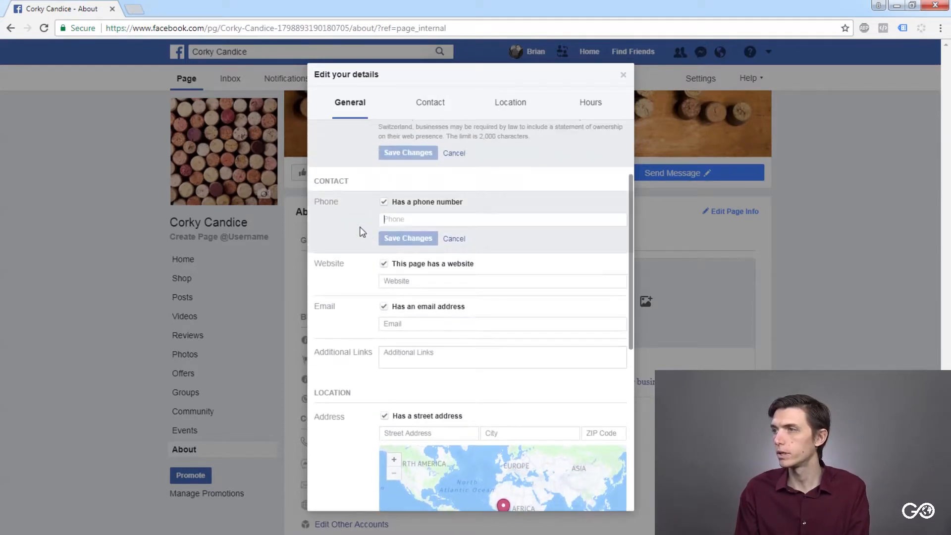
- Mark the Page as having no phone number, no website and no email address
{"action": "left_click", "coordinate": [386, 203]}
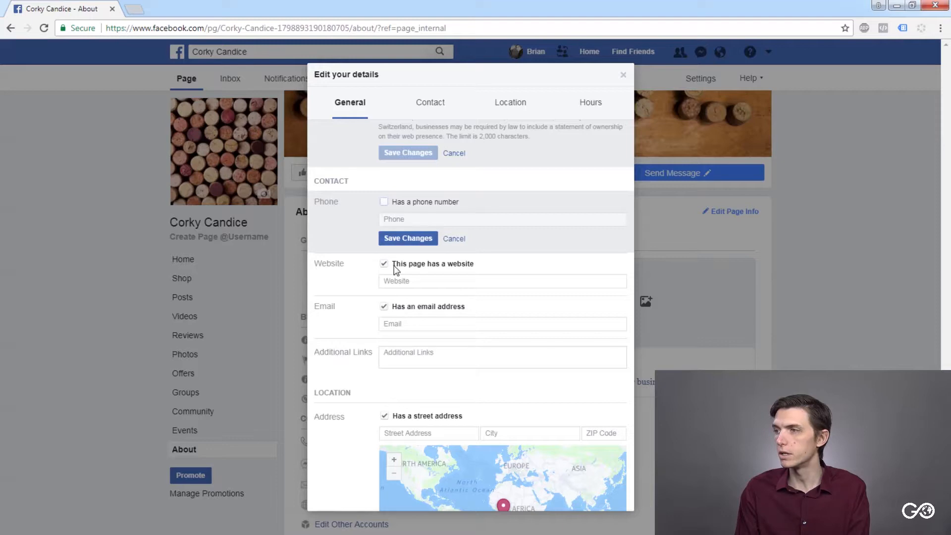
{"action": "left_click", "coordinate": [398, 281]}
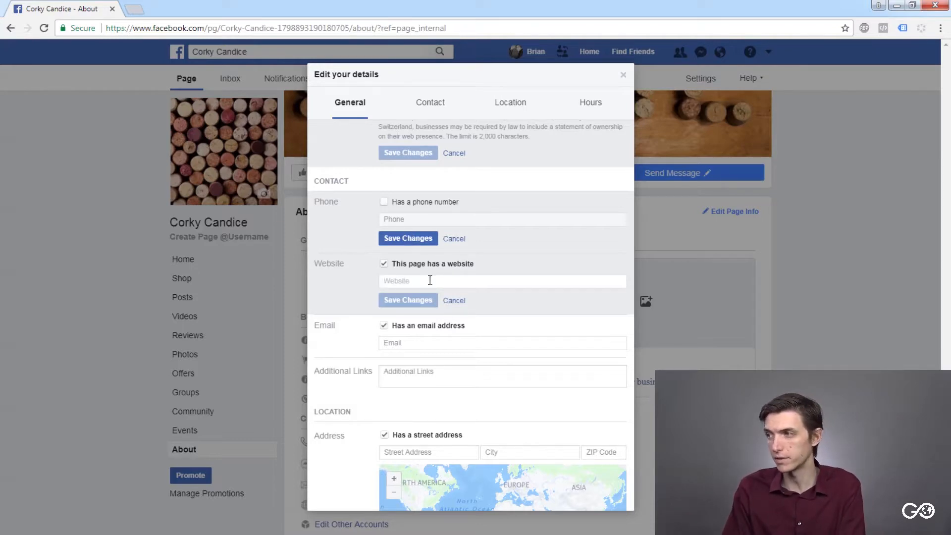
{"action": "left_click", "coordinate": [404, 341]}
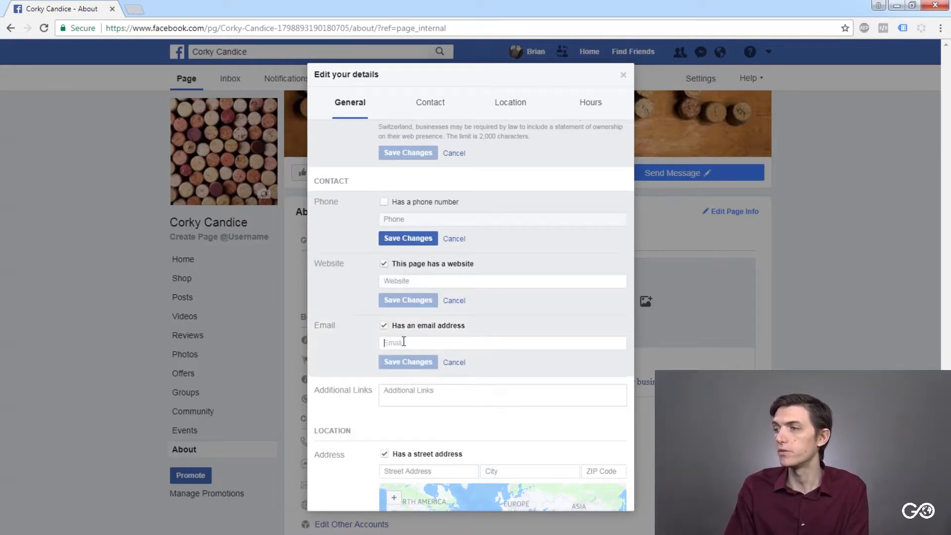
{"action": "left_click", "coordinate": [384, 263]}
{"action": "left_click", "coordinate": [383, 324]}
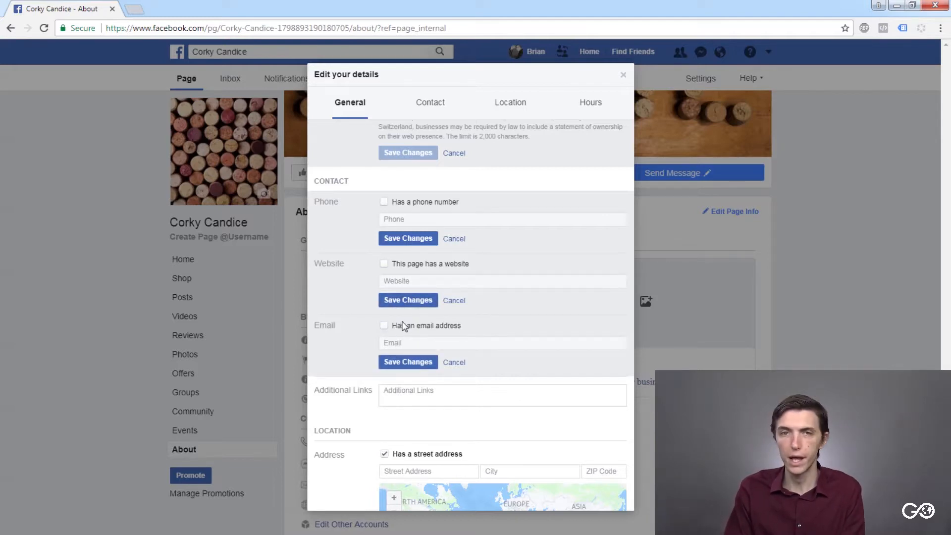
- Open the Additional Links field, read its note, and look over the location fields below it
{"action": "scroll", "coordinate": [398, 318], "scroll_direction": "down", "scroll_amount": 1}
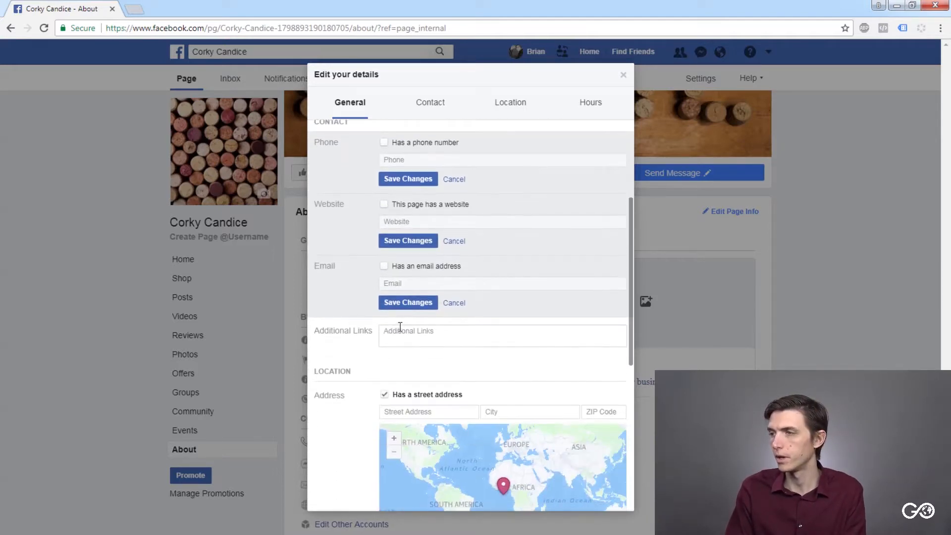
{"action": "left_click", "coordinate": [406, 331]}
{"action": "scroll", "coordinate": [378, 341], "scroll_direction": "up", "scroll_amount": 1}
{"action": "scroll", "coordinate": [375, 347], "scroll_direction": "down", "scroll_amount": 1}
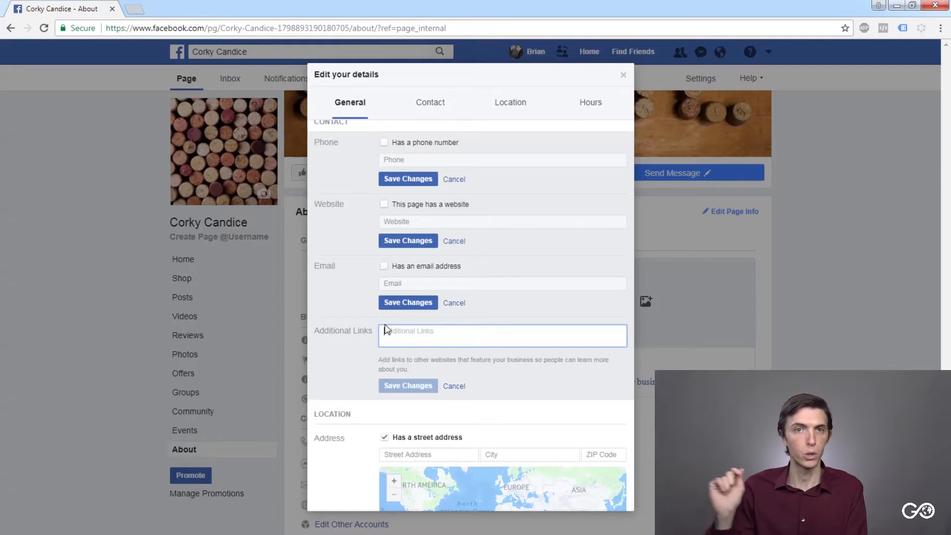
{"action": "scroll", "coordinate": [361, 325], "scroll_direction": "up", "scroll_amount": 2}
{"action": "scroll", "coordinate": [352, 322], "scroll_direction": "down", "scroll_amount": 2}
{"action": "scroll", "coordinate": [352, 317], "scroll_direction": "down", "scroll_amount": 3}
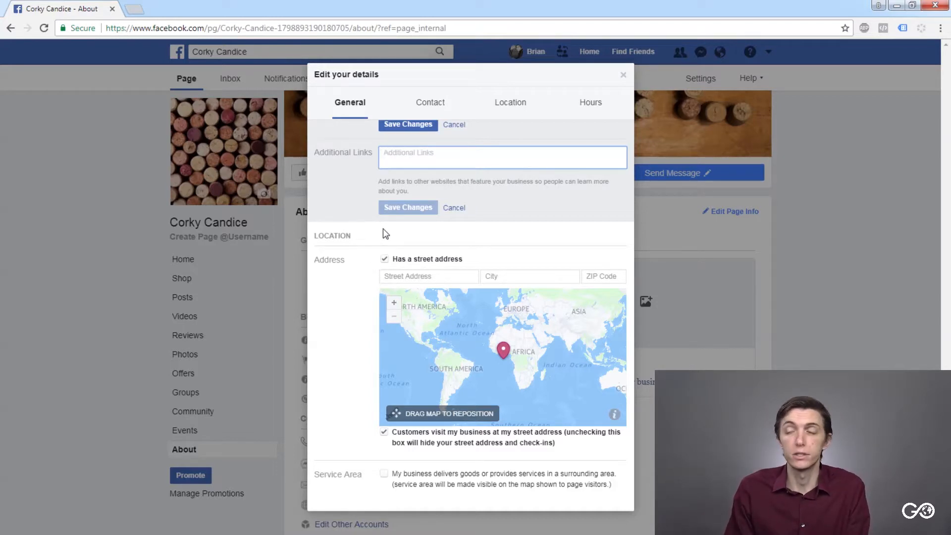
{"action": "scroll", "coordinate": [383, 230], "scroll_direction": "down", "scroll_amount": 1}
- Mark the Page as having no street address, reposition the map pin to the Los Angeles and Long Beach area, and save the address
{"action": "left_click", "coordinate": [402, 216]}
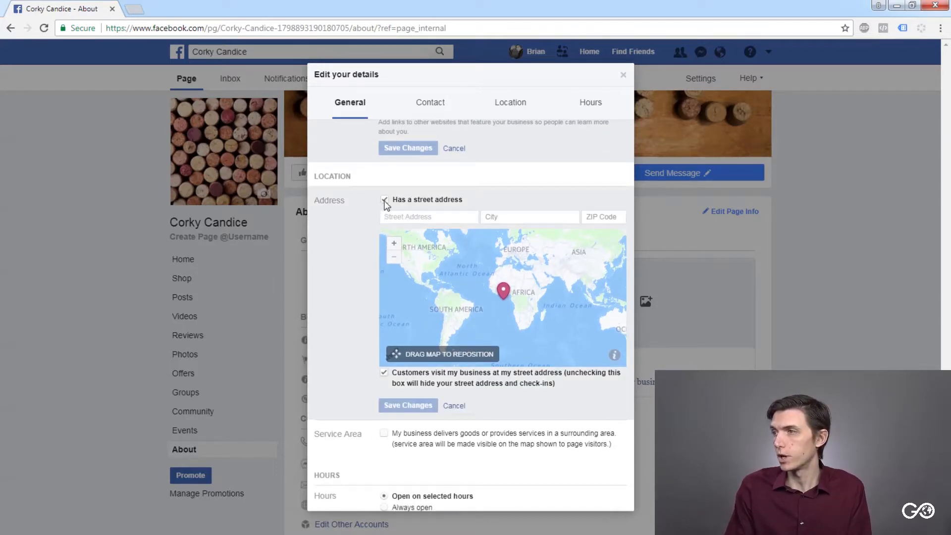
{"action": "left_click", "coordinate": [384, 200]}
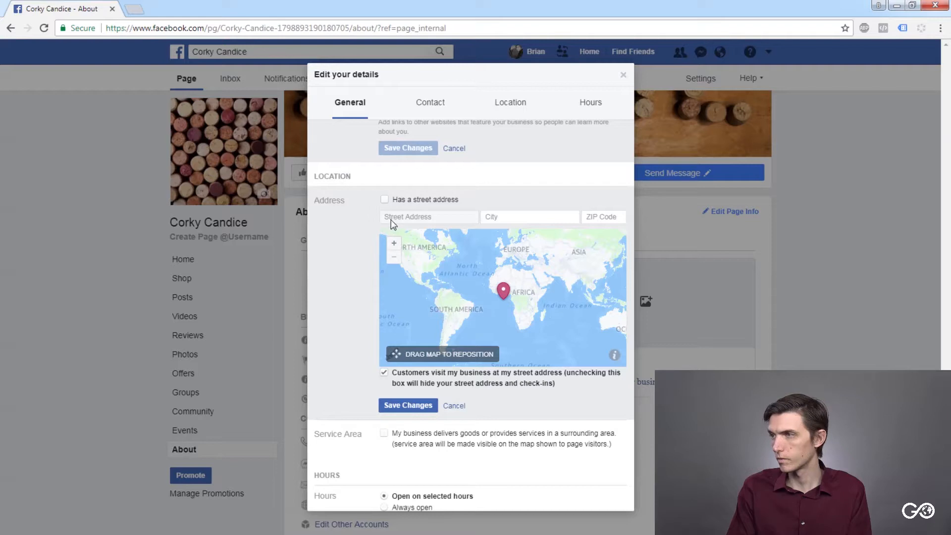
{"action": "left_click_drag", "start_coordinate": [453, 337], "coordinate": [529, 350]}
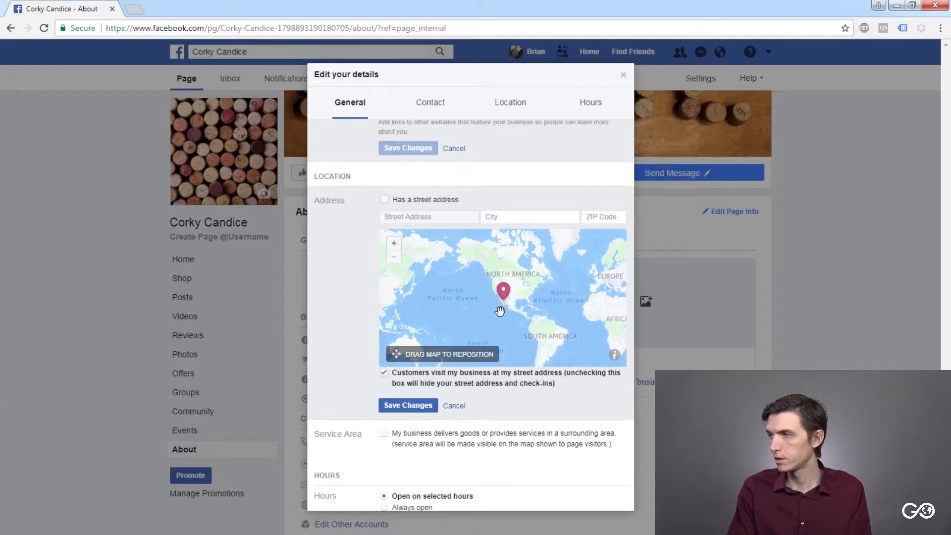
{"action": "left_click", "coordinate": [395, 243]}
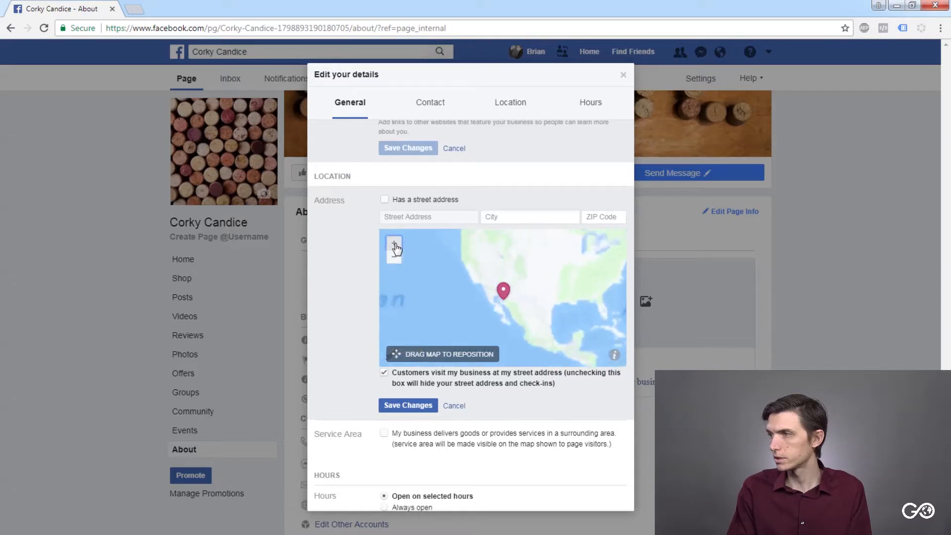
{"action": "scroll", "coordinate": [464, 282], "scroll_direction": "up", "scroll_amount": 4}
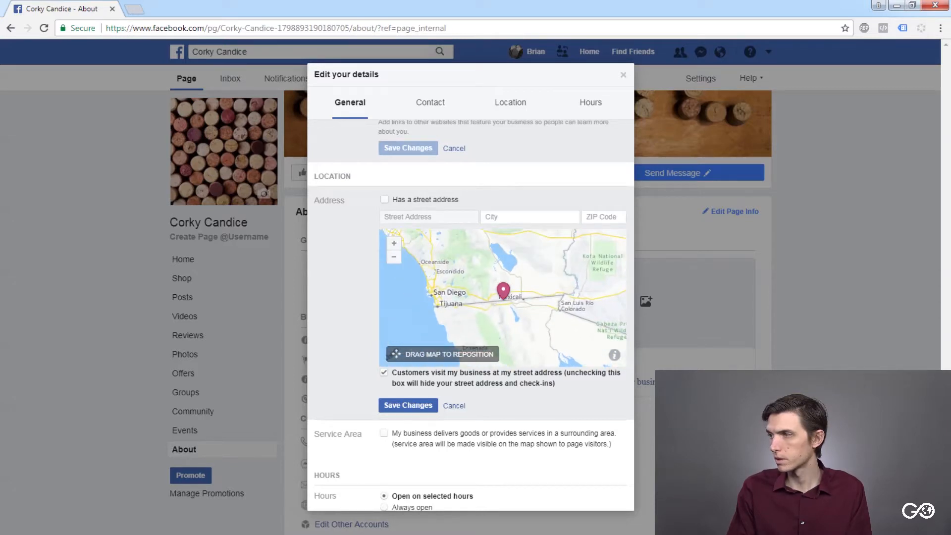
{"action": "left_click_drag", "start_coordinate": [449, 247], "coordinate": [573, 328]}
{"action": "left_click", "coordinate": [408, 405]}
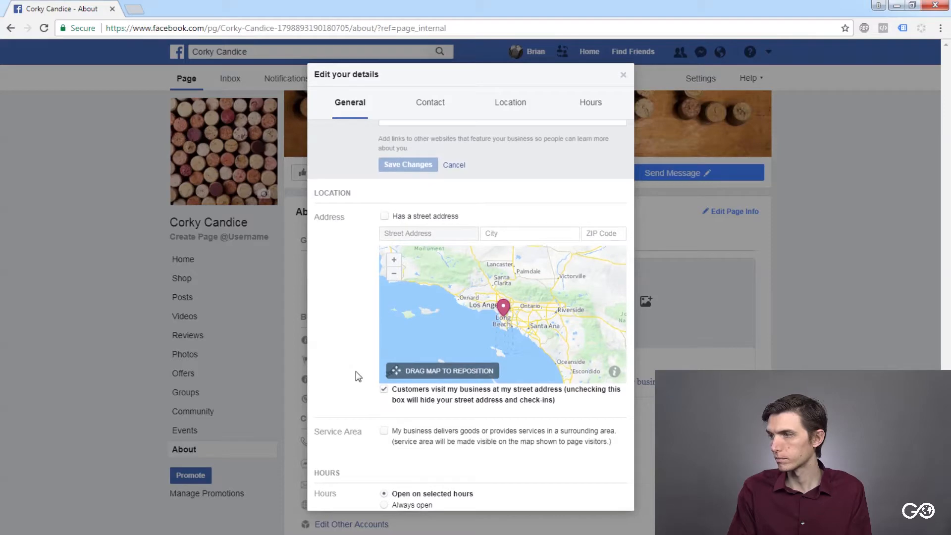
- Enable the service area to view its radius and zip code options, and disable it again
{"action": "scroll", "coordinate": [355, 376], "scroll_direction": "down", "scroll_amount": 4}
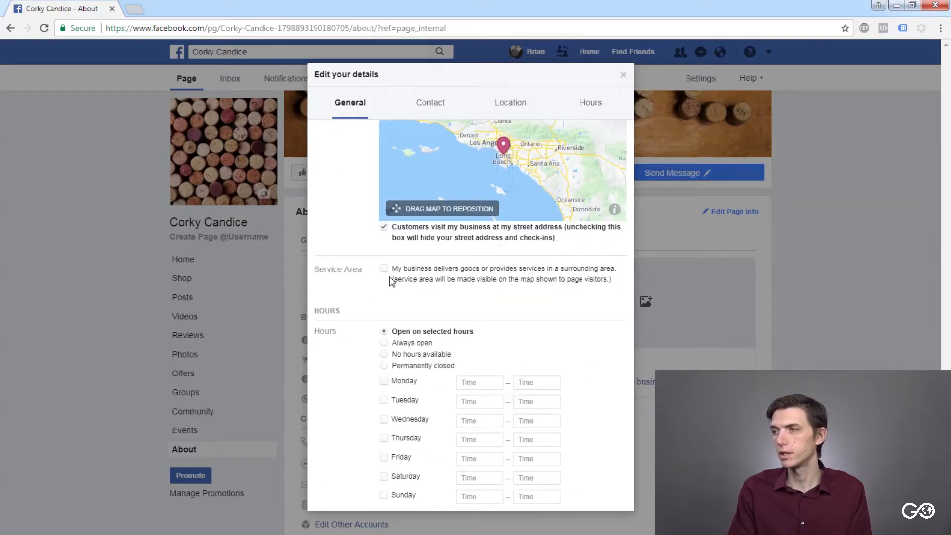
{"action": "left_click", "coordinate": [384, 270]}
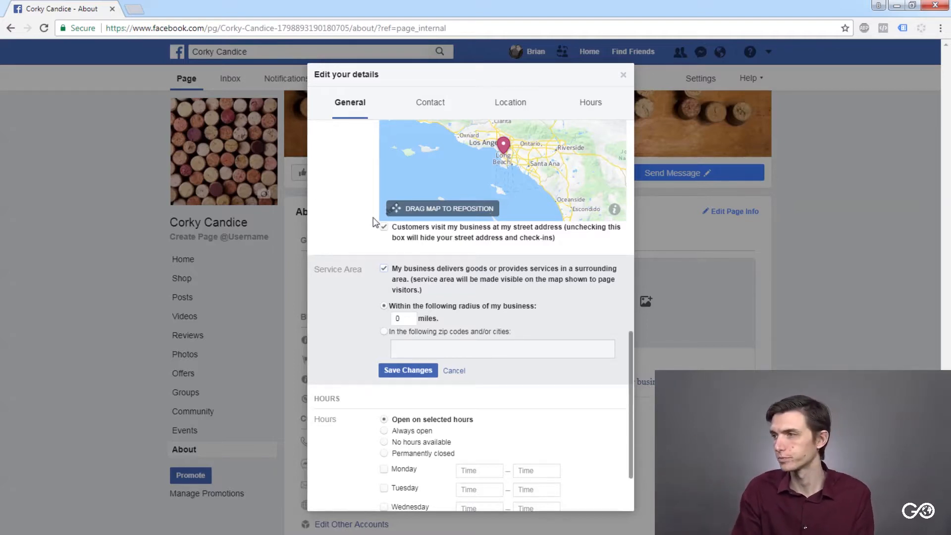
{"action": "left_click", "coordinate": [384, 269]}
{"action": "scroll", "coordinate": [381, 327], "scroll_direction": "up", "scroll_amount": 2}
{"action": "scroll", "coordinate": [374, 325], "scroll_direction": "down", "scroll_amount": 3}
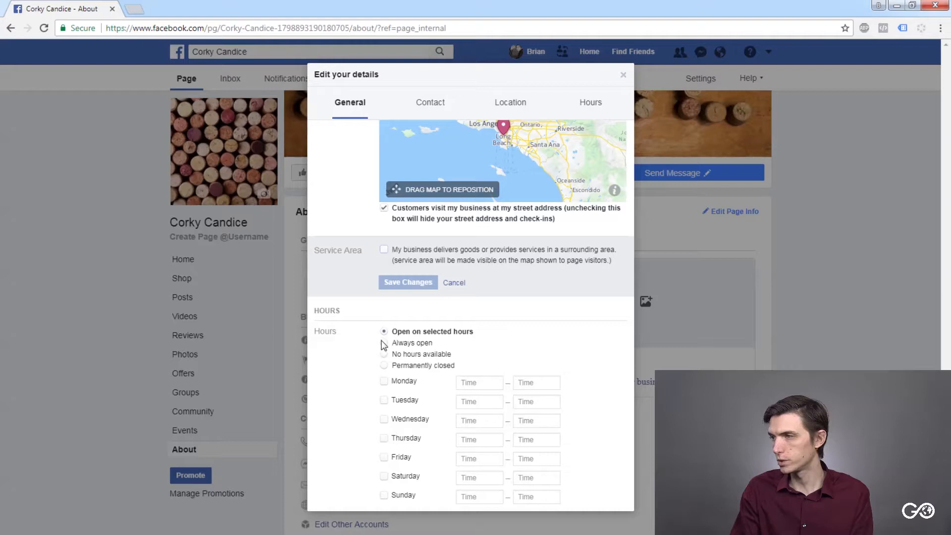
- Compare the selected-hours and always-open options, set the Page hours to Always open and save them
{"action": "left_click", "coordinate": [387, 343]}
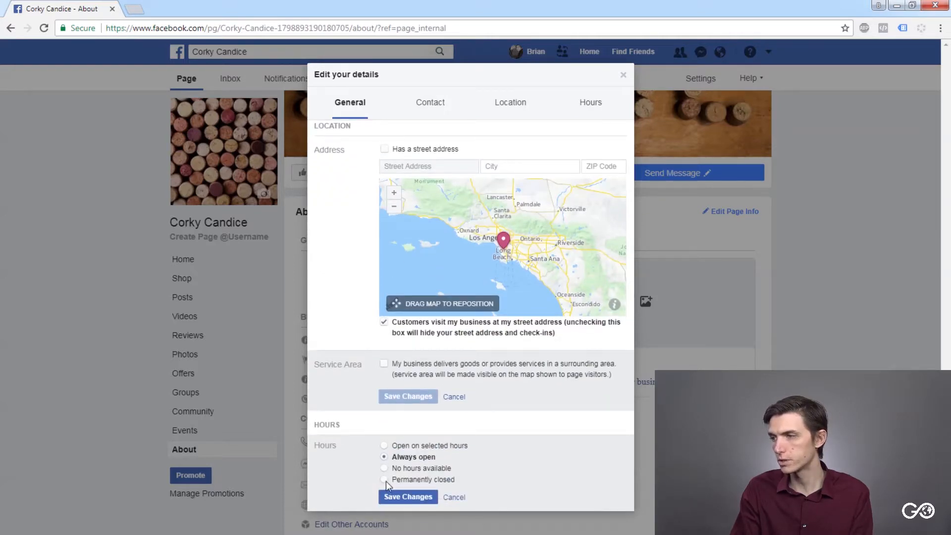
{"action": "left_click", "coordinate": [385, 447]}
{"action": "scroll", "coordinate": [376, 458], "scroll_direction": "down", "scroll_amount": 3}
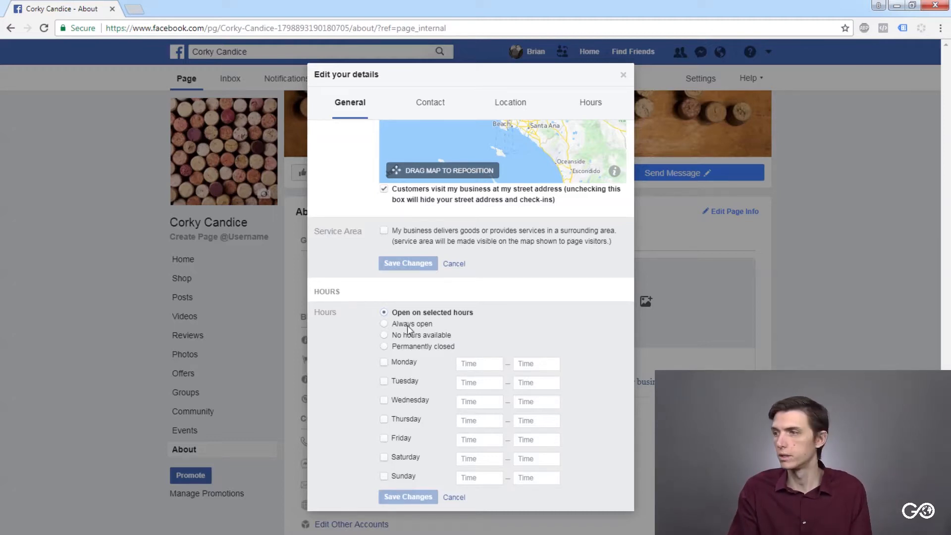
{"action": "left_click", "coordinate": [384, 323]}
{"action": "left_click", "coordinate": [408, 496]}
- Try to close the Page details, and choose to continue editing instead of discarding the unsaved changes
{"action": "scroll", "coordinate": [406, 415], "scroll_direction": "up", "scroll_amount": 10}
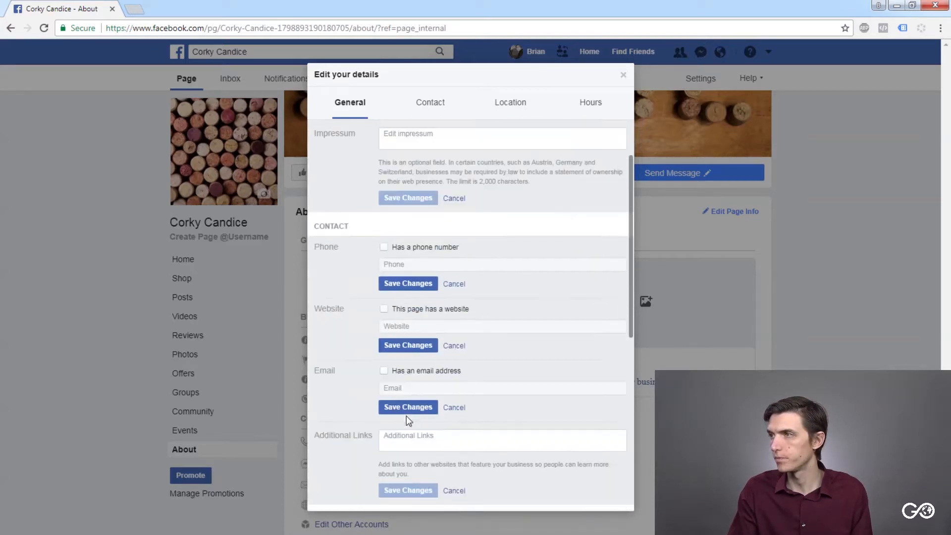
{"action": "scroll", "coordinate": [569, 214], "scroll_direction": "down", "scroll_amount": 10}
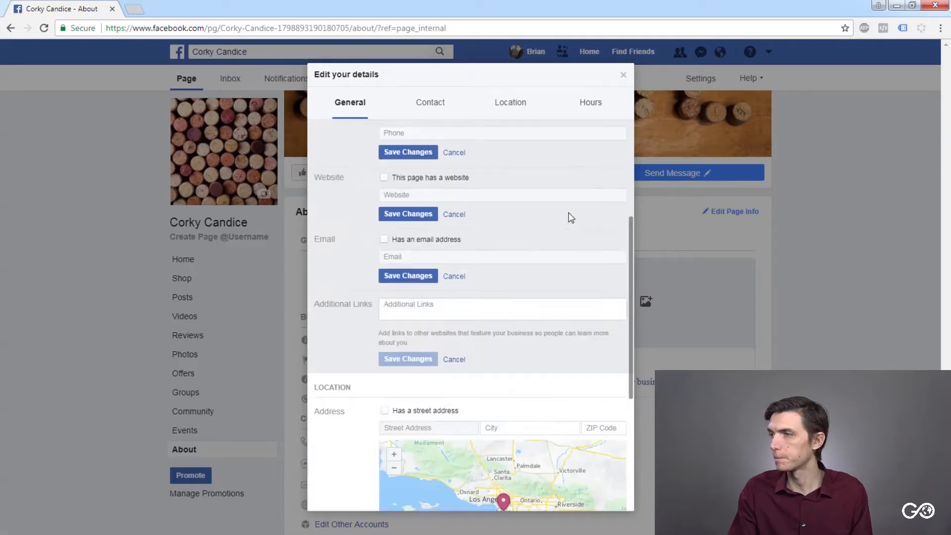
{"action": "scroll", "coordinate": [570, 230], "scroll_direction": "up", "scroll_amount": 8}
{"action": "scroll", "coordinate": [566, 225], "scroll_direction": "up", "scroll_amount": 2}
{"action": "left_click", "coordinate": [623, 75]}
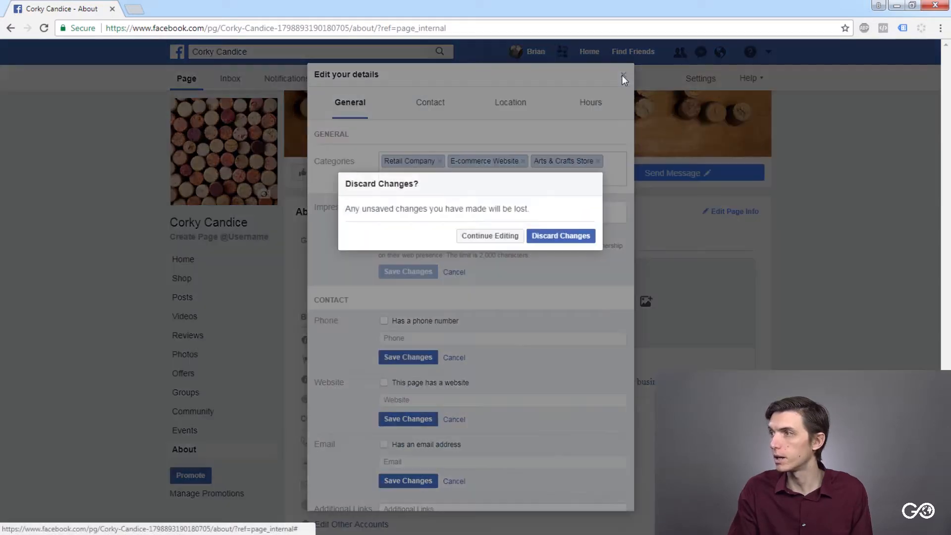
{"action": "left_click", "coordinate": [508, 239]}
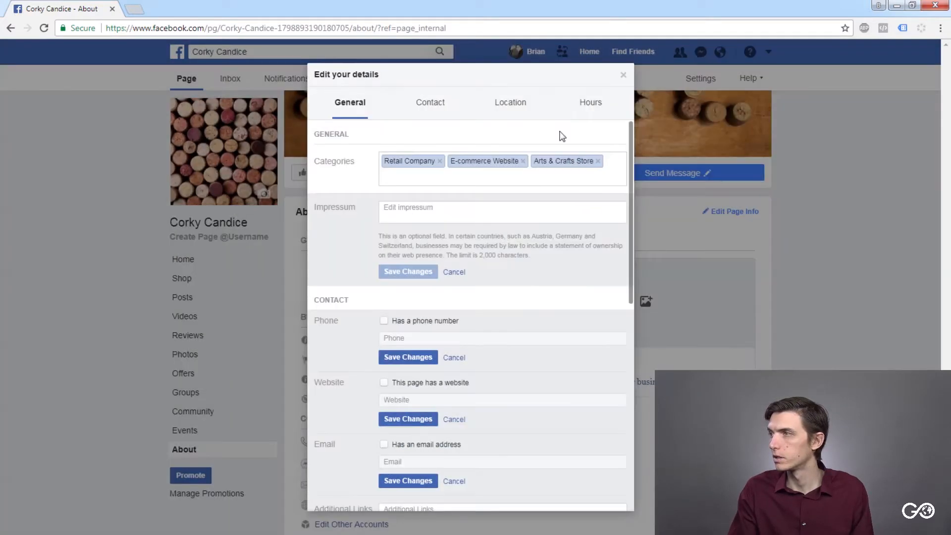
- Save the email, website and phone settings in the contact details and close the Page details
{"action": "scroll", "coordinate": [492, 401], "scroll_direction": "down", "scroll_amount": 8}
{"action": "scroll", "coordinate": [426, 328], "scroll_direction": "up", "scroll_amount": 5}
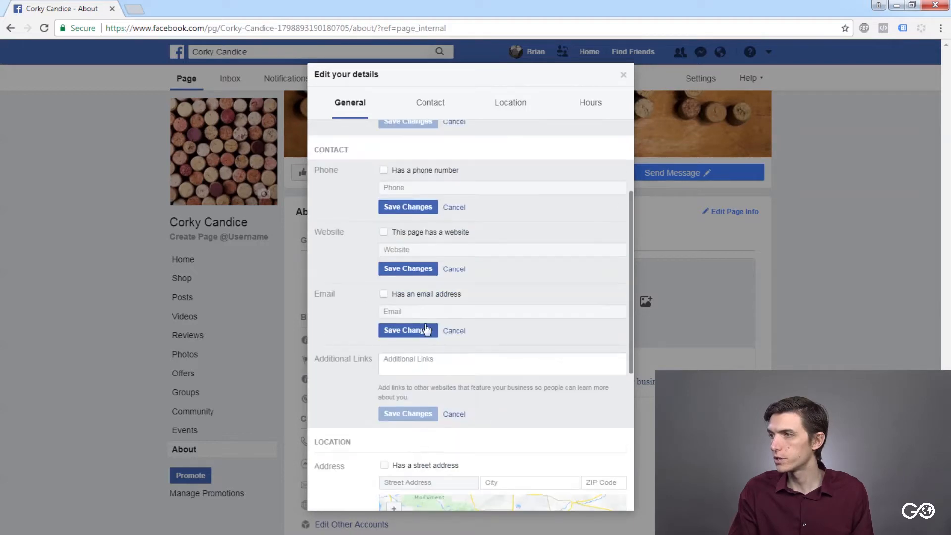
{"action": "left_click", "coordinate": [395, 328]}
{"action": "left_click", "coordinate": [406, 269]}
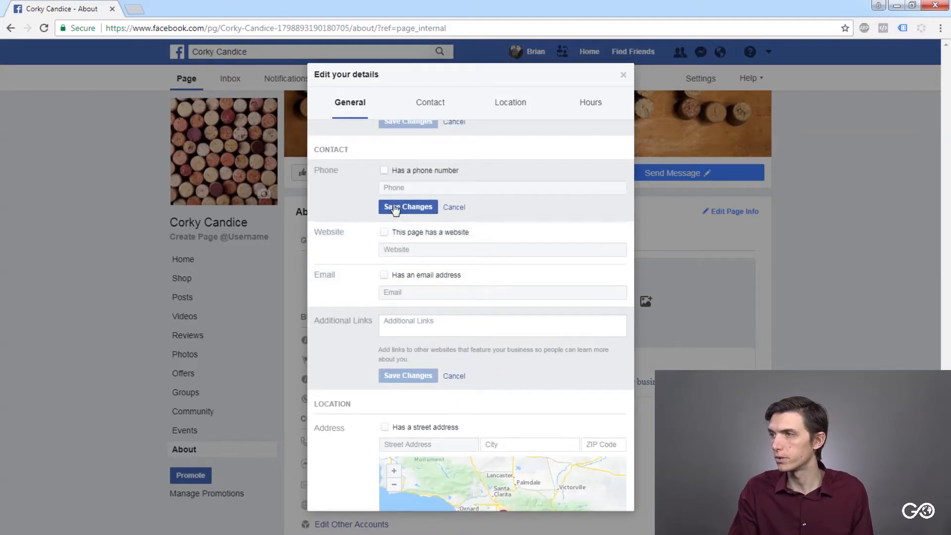
{"action": "left_click", "coordinate": [396, 207]}
{"action": "scroll", "coordinate": [376, 249], "scroll_direction": "up", "scroll_amount": 3}
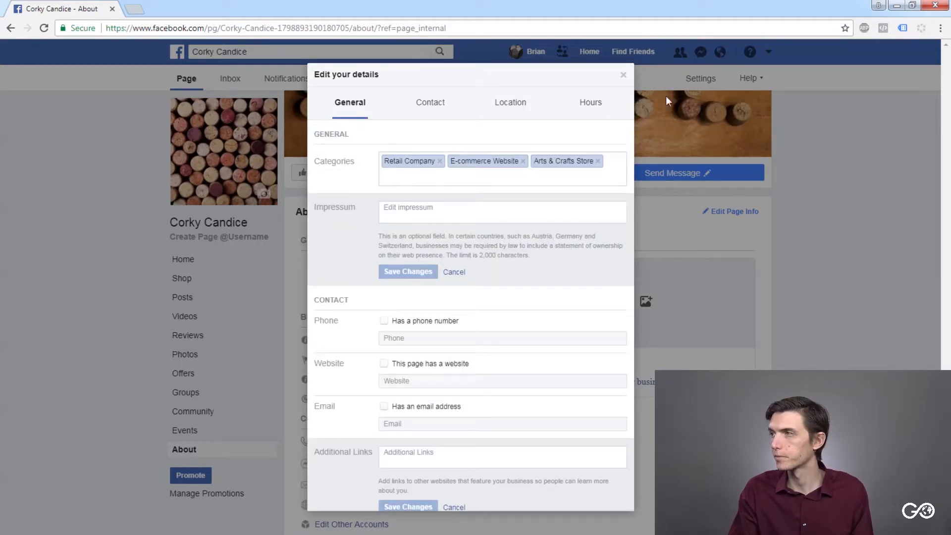
{"action": "left_click", "coordinate": [623, 76]}
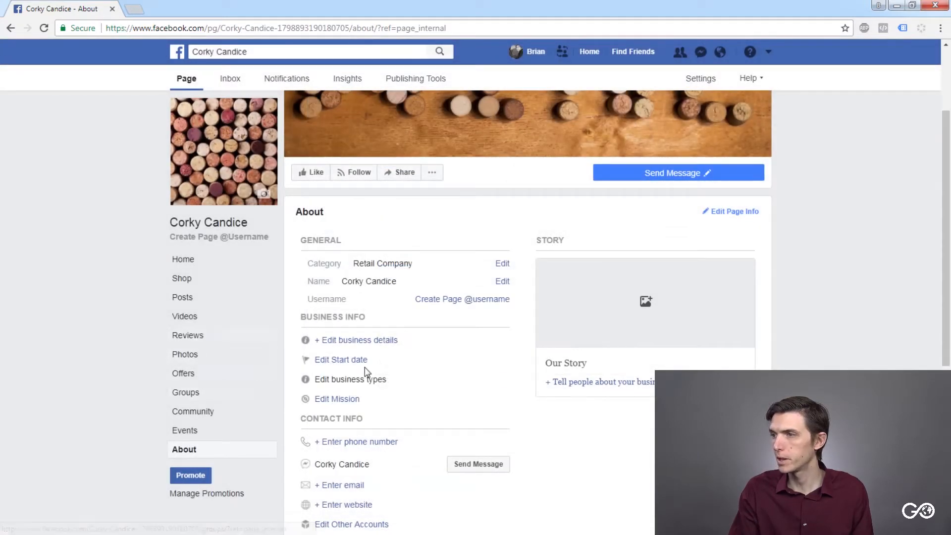
- View the price range and parking options in the business details, and open the full Page information
{"action": "scroll", "coordinate": [366, 371], "scroll_direction": "down", "scroll_amount": 2}
{"action": "left_click", "coordinate": [361, 223]}
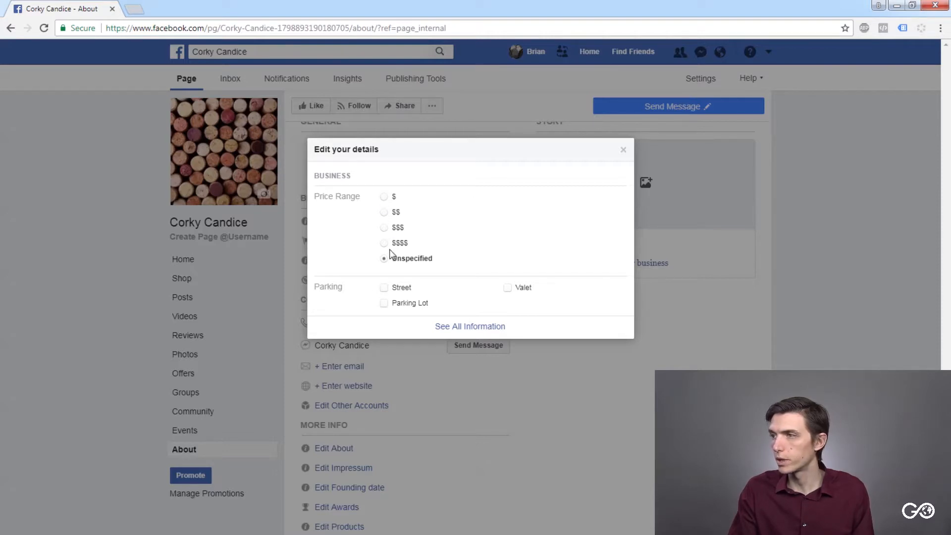
{"action": "left_click", "coordinate": [488, 326]}
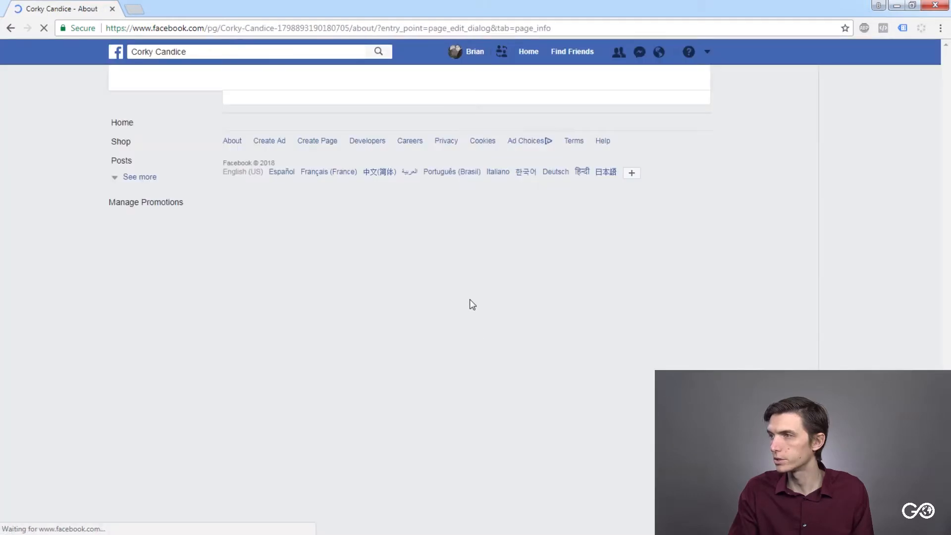
{"action": "scroll", "coordinate": [415, 353], "scroll_direction": "down", "scroll_amount": 6}
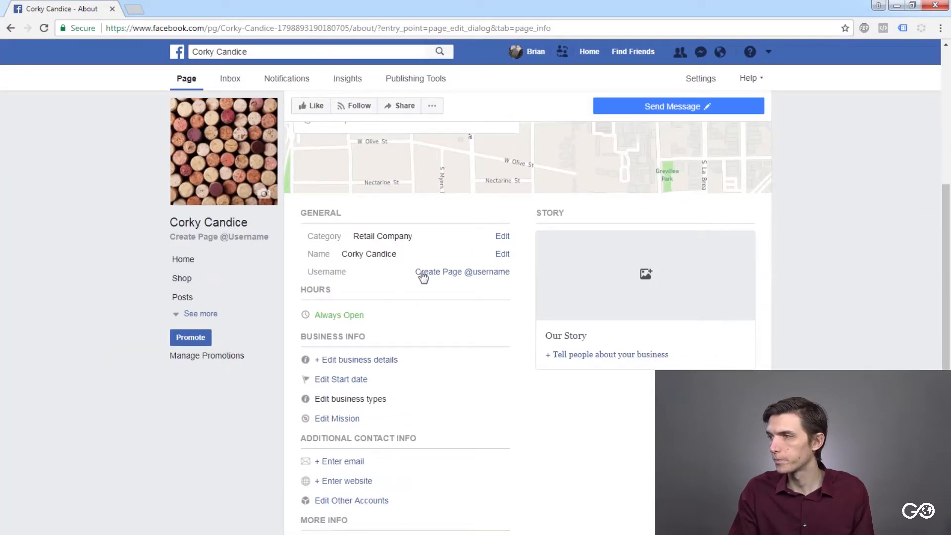
{"action": "left_click", "coordinate": [486, 279]}
{"action": "left_click", "coordinate": [452, 294]}
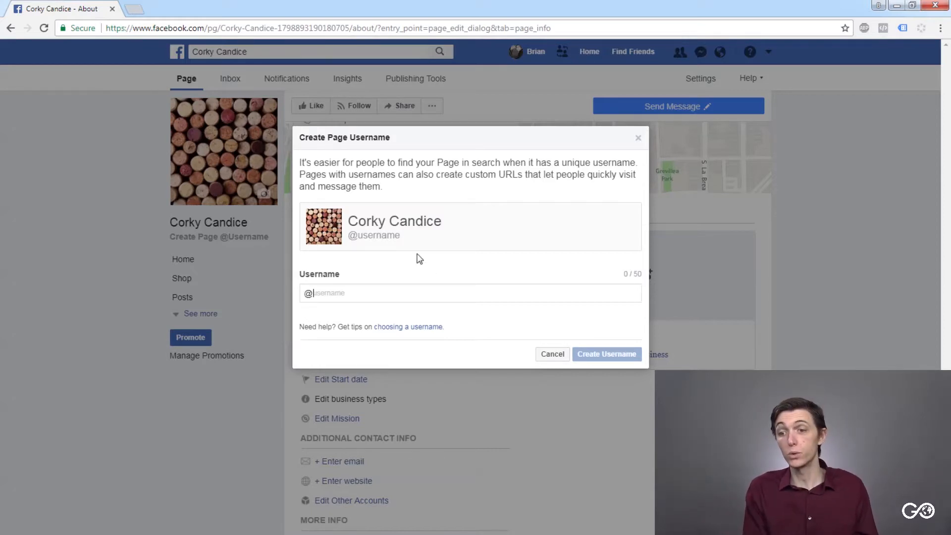
{"action": "type", "text": "c"}
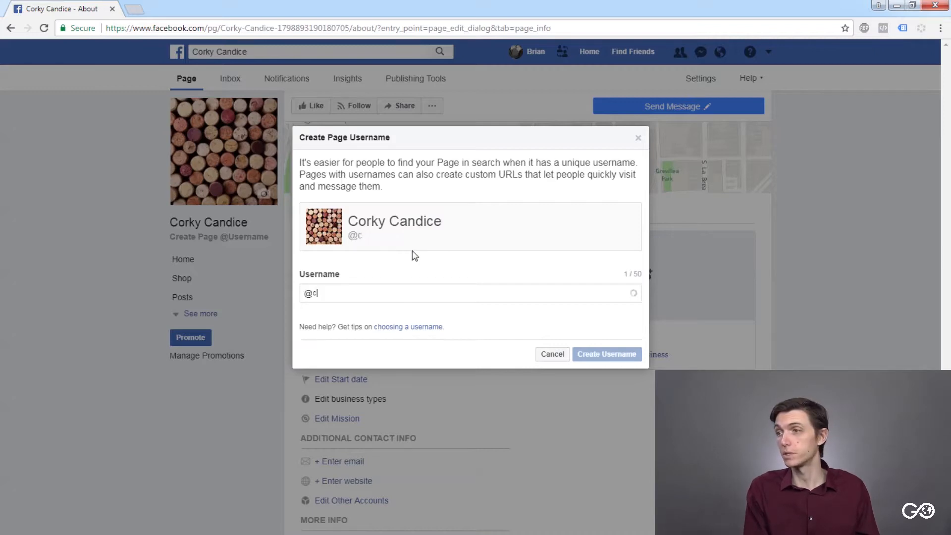
{"action": "type", "text": "orkycandice"}
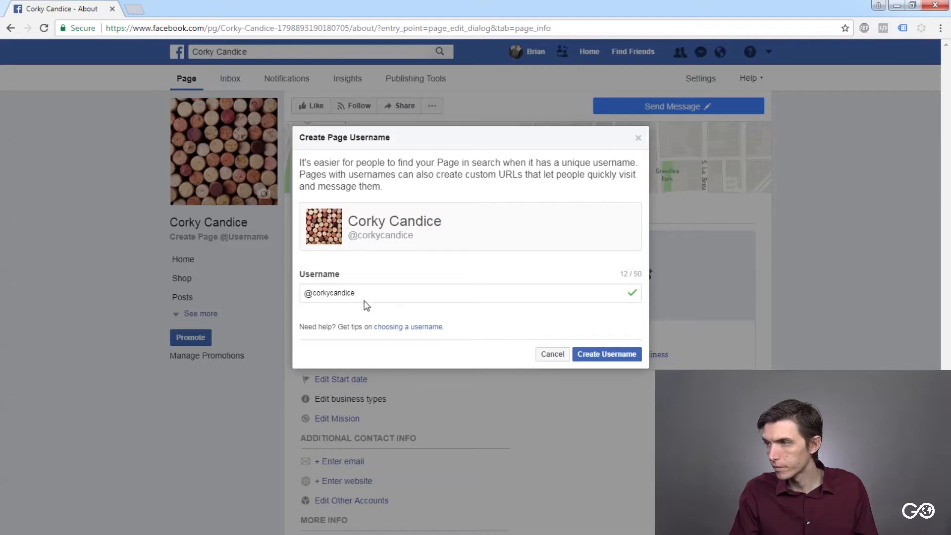
{"action": "left_click", "coordinate": [621, 357]}
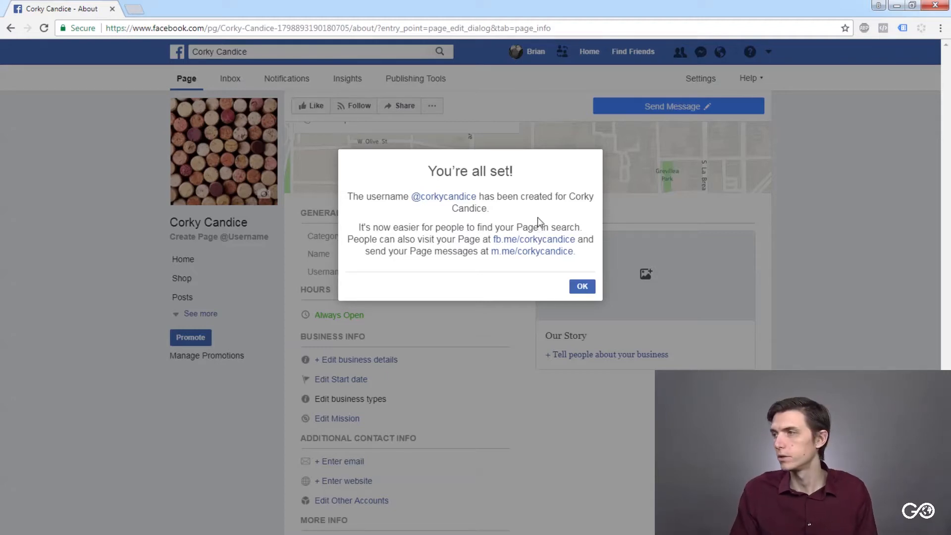
{"action": "left_click", "coordinate": [574, 290]}
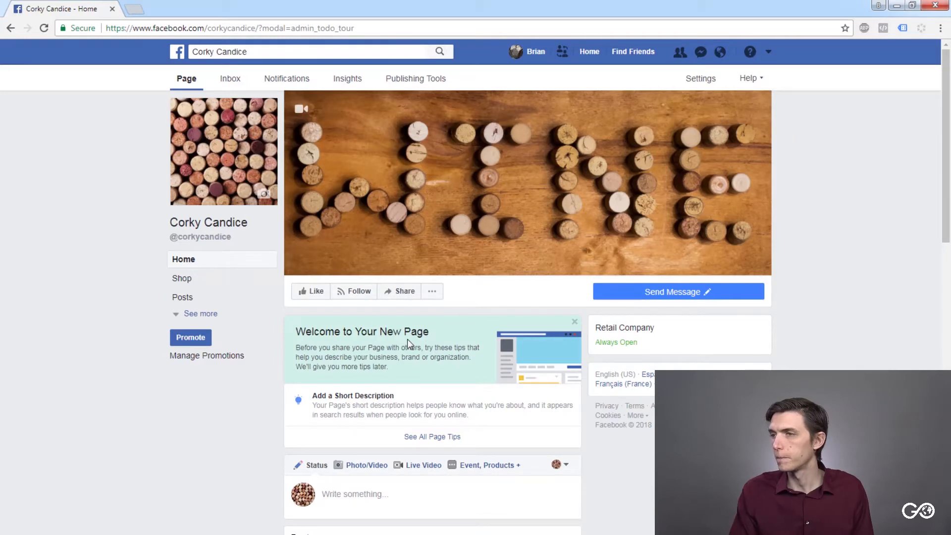
- Return to the Page's About section and examine its map, general information, hours and story areas
{"action": "scroll", "coordinate": [361, 299], "scroll_direction": "down", "scroll_amount": 14}
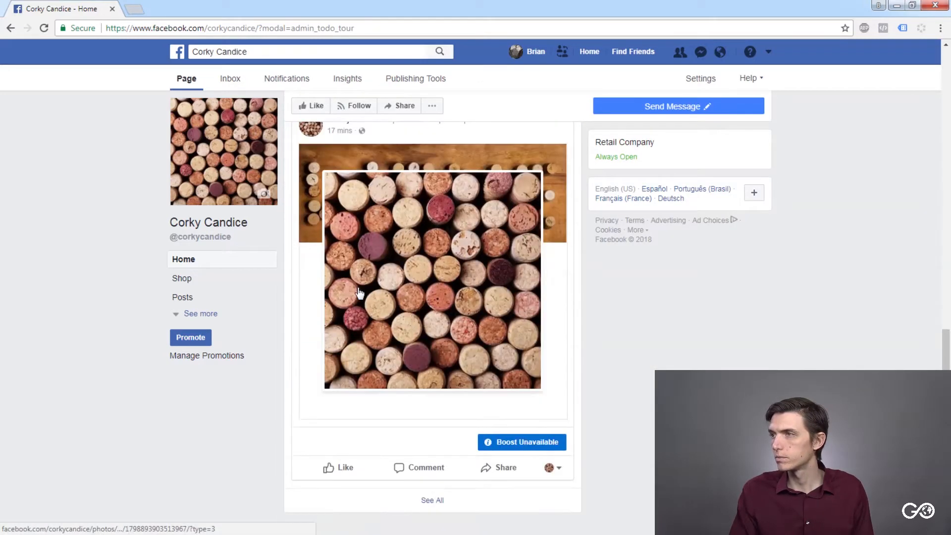
{"action": "scroll", "coordinate": [360, 298], "scroll_direction": "up", "scroll_amount": 7}
{"action": "left_click", "coordinate": [196, 314]}
{"action": "left_click", "coordinate": [194, 451]}
{"action": "scroll", "coordinate": [528, 300], "scroll_direction": "down", "scroll_amount": 7}
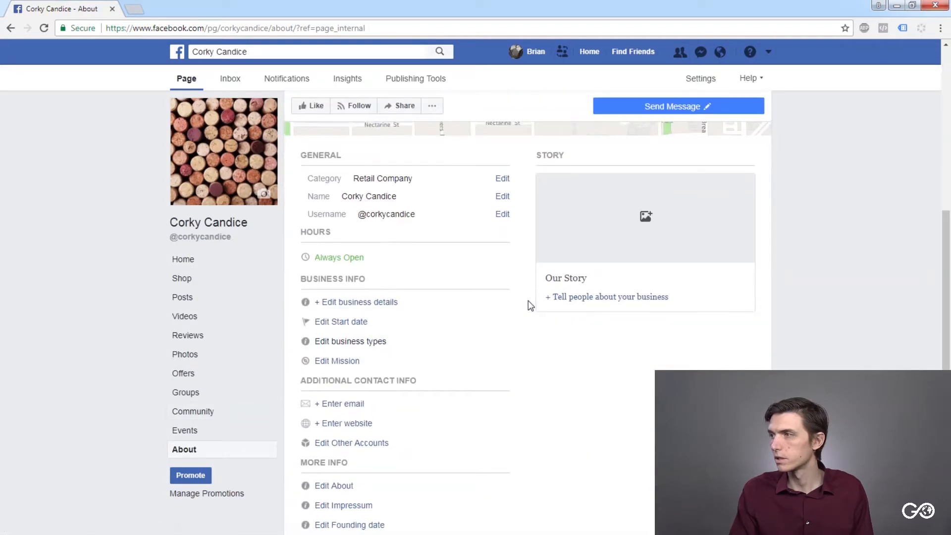
{"action": "scroll", "coordinate": [528, 301], "scroll_direction": "up", "scroll_amount": 4}
{"action": "scroll", "coordinate": [527, 301], "scroll_direction": "up", "scroll_amount": 1}
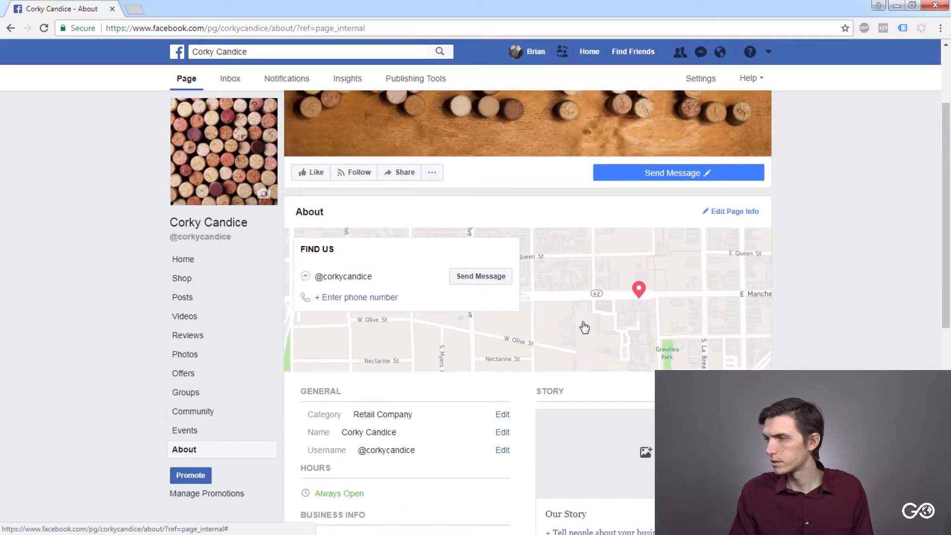
{"action": "scroll", "coordinate": [569, 332], "scroll_direction": "down", "scroll_amount": 3}
{"action": "scroll", "coordinate": [555, 335], "scroll_direction": "down", "scroll_amount": 2}
{"action": "scroll", "coordinate": [537, 312], "scroll_direction": "down", "scroll_amount": 1}
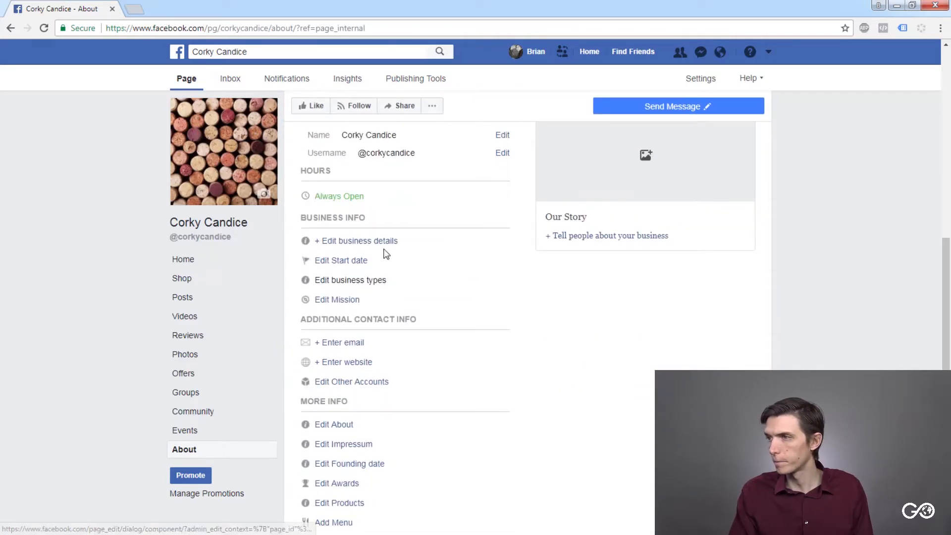
- Check the business details options again, open all information, and examine the business, contact and More Info fields
{"action": "left_click", "coordinate": [384, 243]}
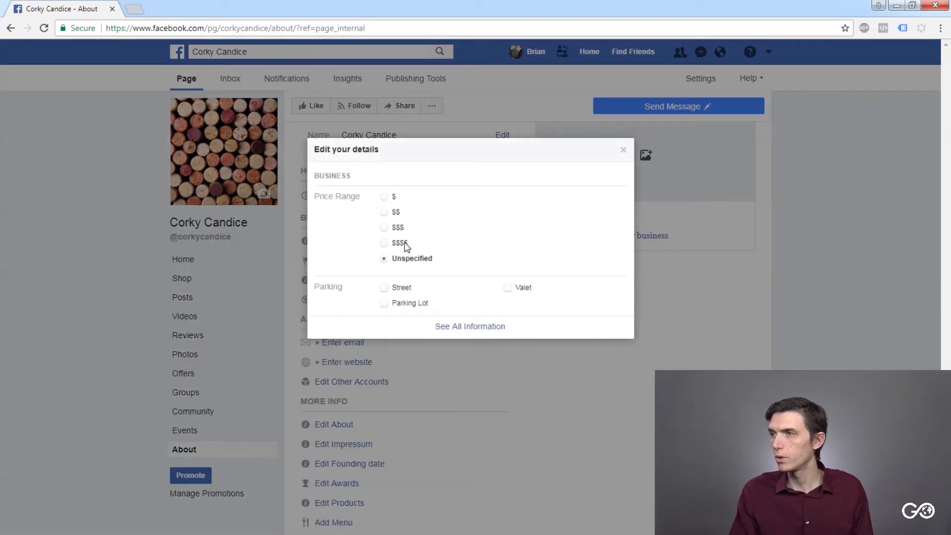
{"action": "left_click", "coordinate": [474, 327]}
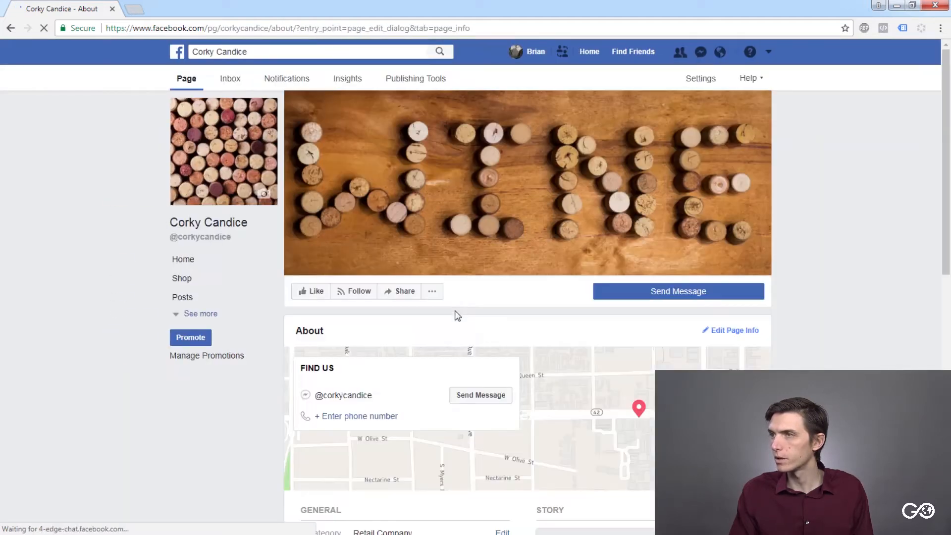
{"action": "scroll", "coordinate": [464, 337], "scroll_direction": "down", "scroll_amount": 10}
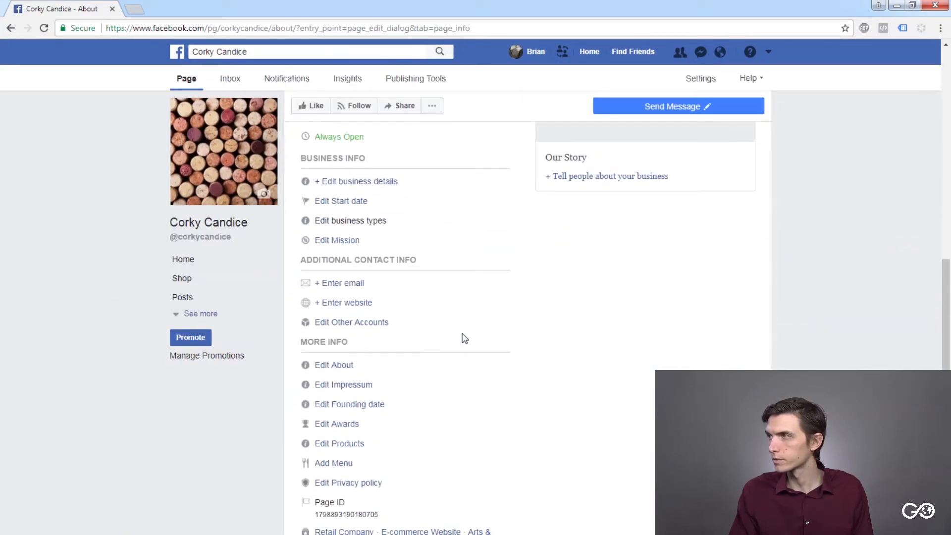
{"action": "scroll", "coordinate": [462, 336], "scroll_direction": "down", "scroll_amount": 2}
{"action": "scroll", "coordinate": [463, 336], "scroll_direction": "up", "scroll_amount": 4}
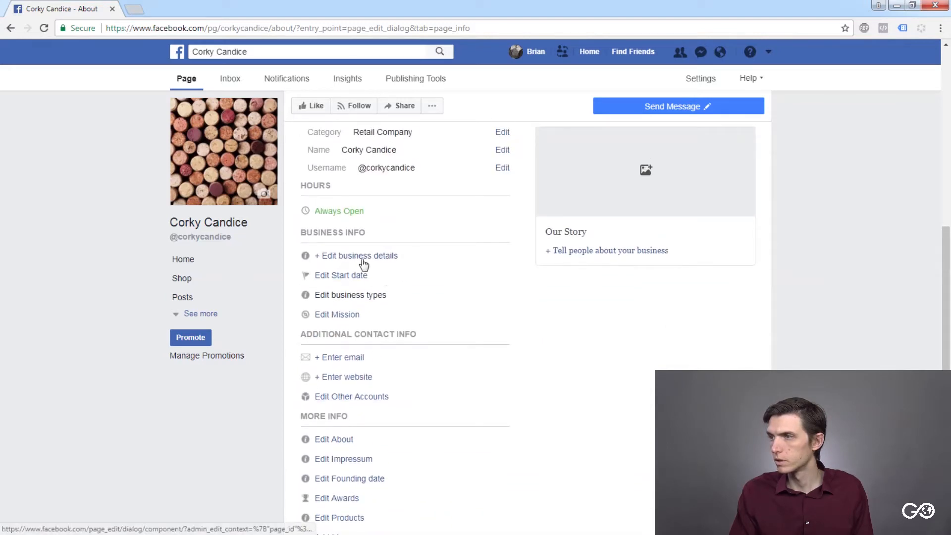
{"action": "scroll", "coordinate": [359, 284], "scroll_direction": "down", "scroll_amount": 1}
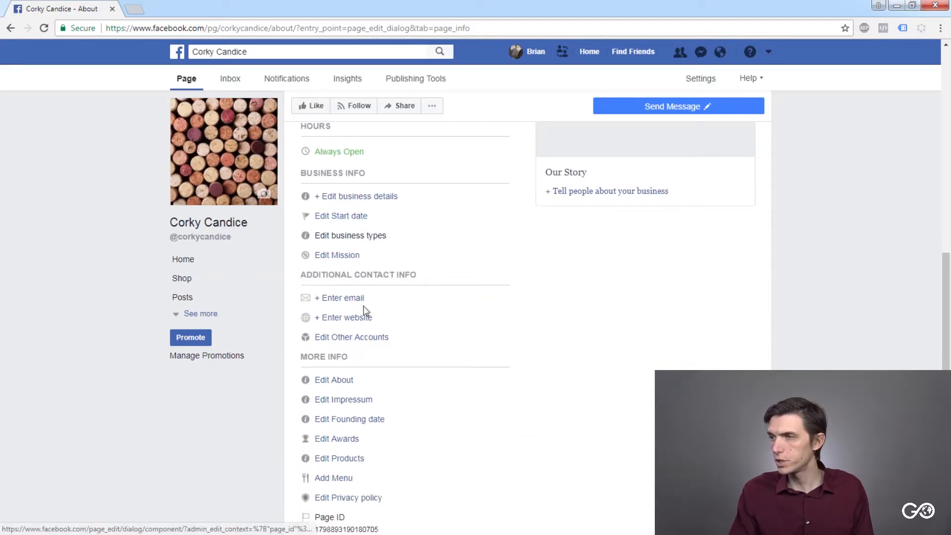
{"action": "scroll", "coordinate": [377, 278], "scroll_direction": "down", "scroll_amount": 1}
{"action": "scroll", "coordinate": [369, 299], "scroll_direction": "down", "scroll_amount": 1}
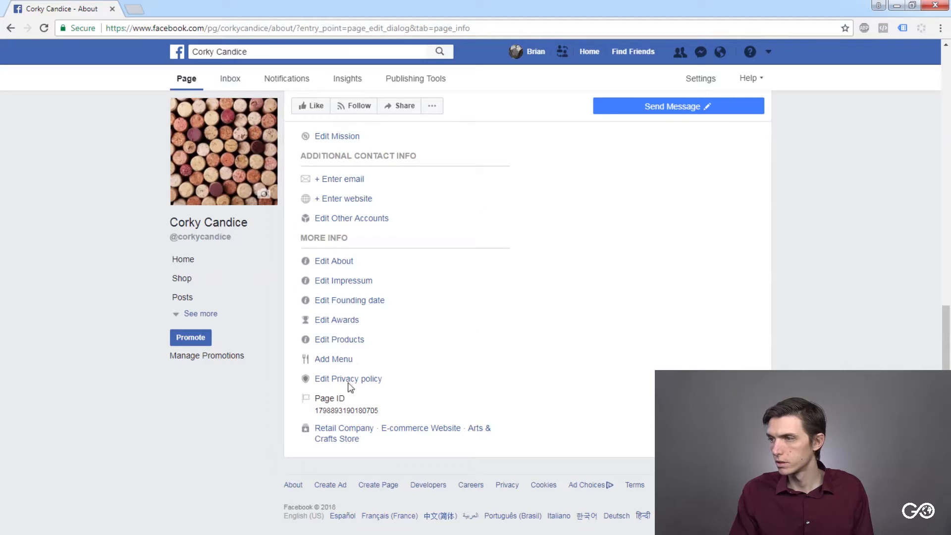
- Open the Our Story editor and go through its cover photo, title and business description tips
{"action": "scroll", "coordinate": [723, 312], "scroll_direction": "up", "scroll_amount": 6}
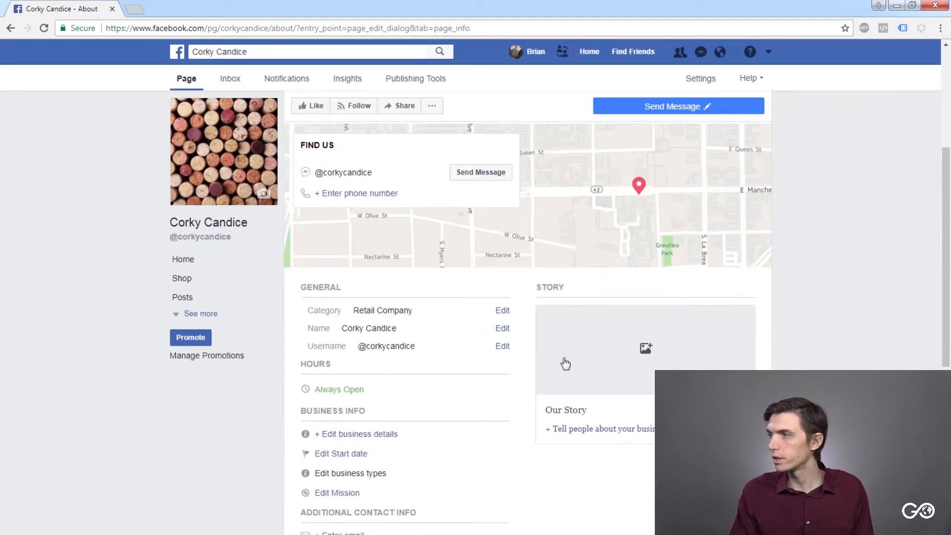
{"action": "scroll", "coordinate": [570, 360], "scroll_direction": "down", "scroll_amount": 1}
{"action": "left_click", "coordinate": [612, 372]}
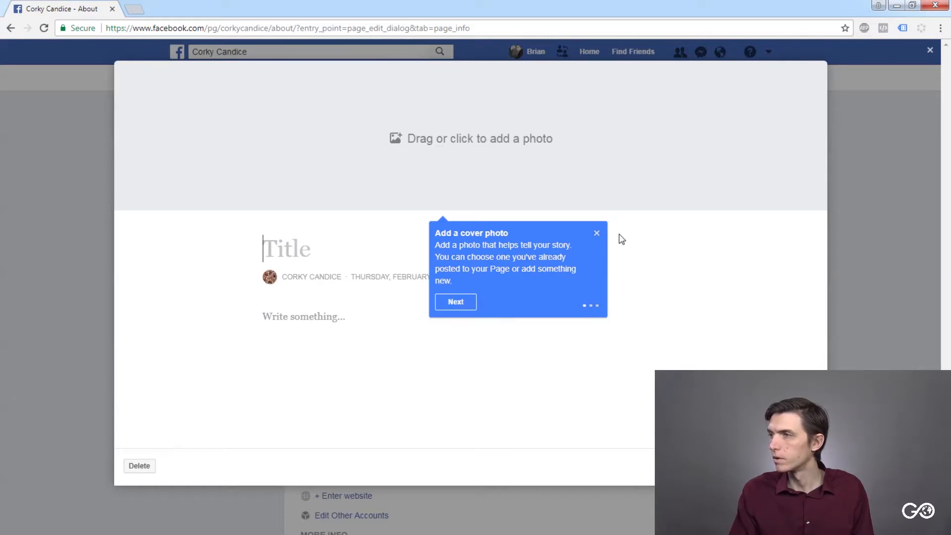
{"action": "left_click", "coordinate": [446, 305]}
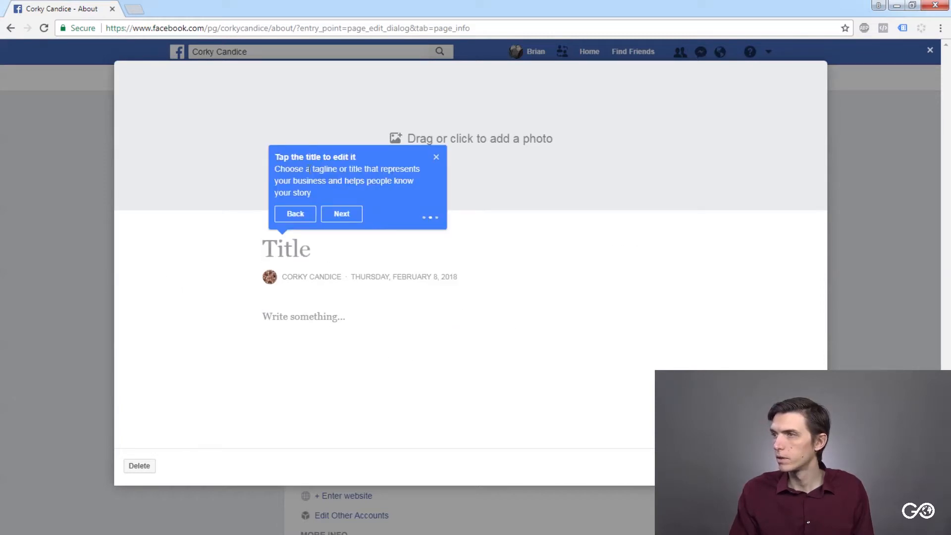
{"action": "left_click", "coordinate": [349, 216]}
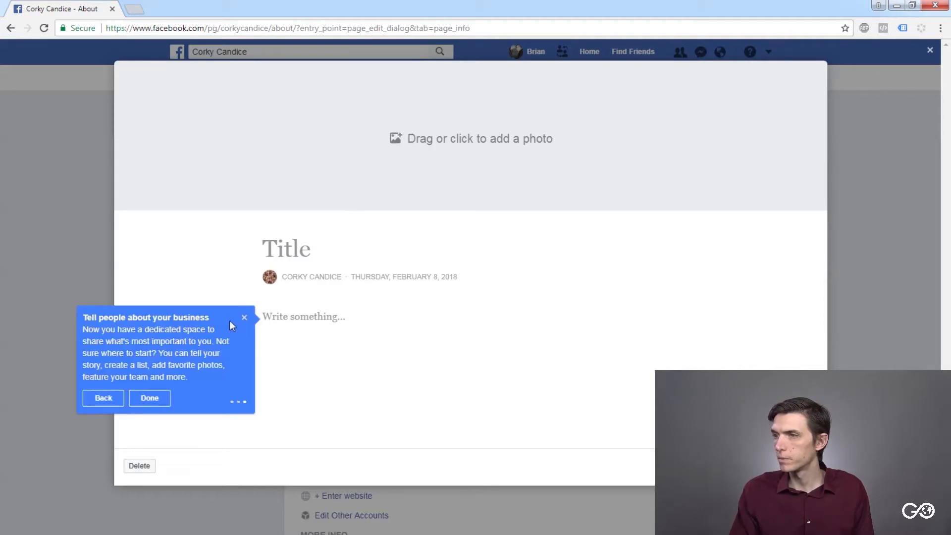
{"action": "left_click", "coordinate": [150, 399]}
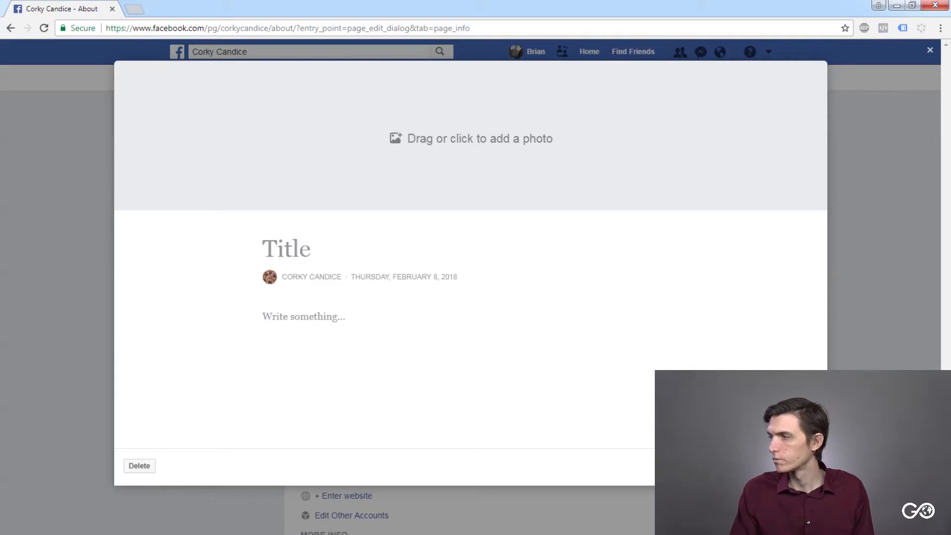
- Delete the blank story and acknowledge the deletion
{"action": "left_click", "coordinate": [140, 466]}
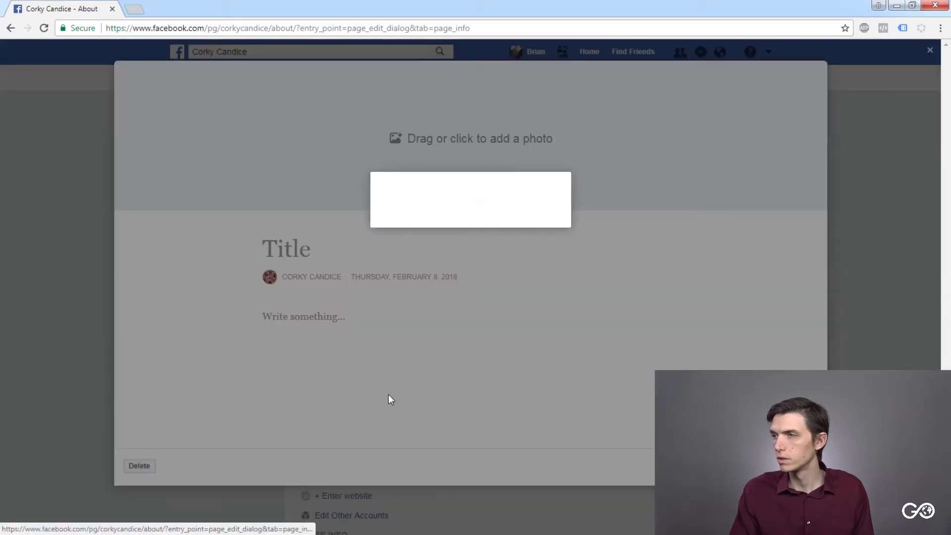
{"action": "left_click", "coordinate": [576, 220]}
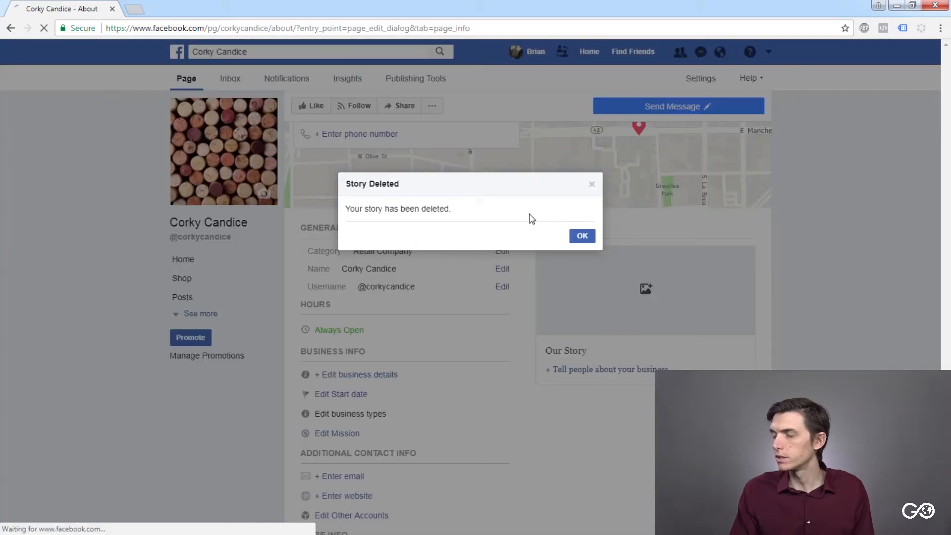
{"action": "left_click", "coordinate": [588, 235]}
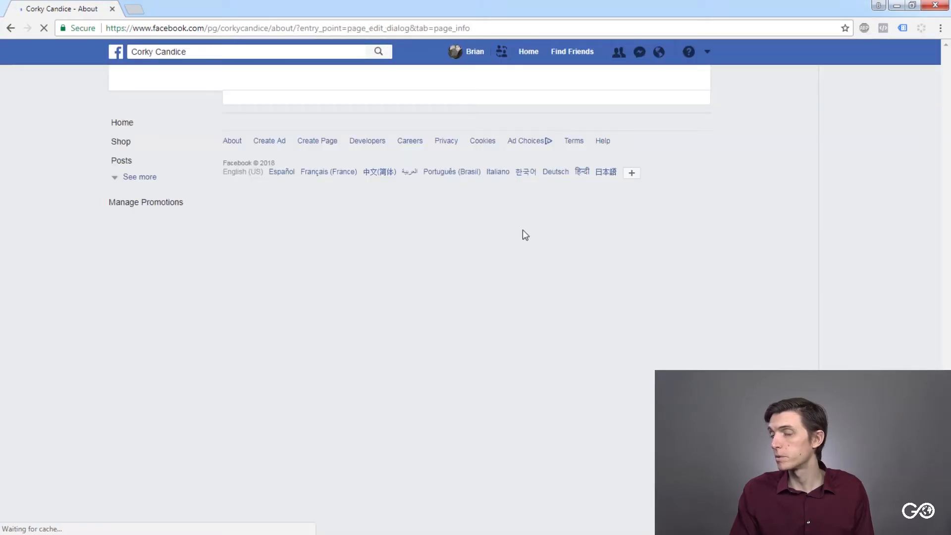
- Locate the Page ID in the More Info section of the About page and examine it
{"action": "scroll", "coordinate": [305, 311], "scroll_direction": "down", "scroll_amount": 10}
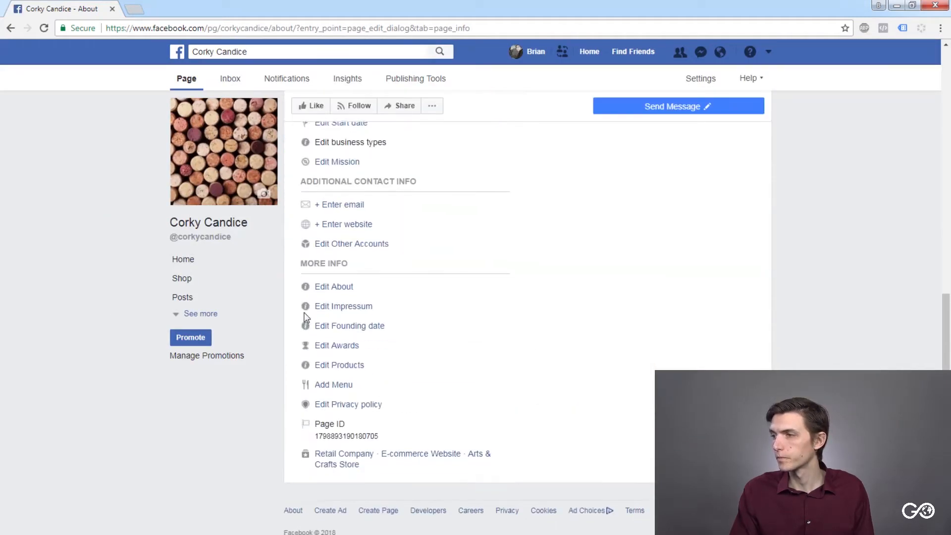
{"action": "left_click_drag", "start_coordinate": [378, 415], "coordinate": [322, 408]}
{"action": "left_click", "coordinate": [319, 406]}
{"action": "left_click", "coordinate": [377, 408]}
{"action": "left_click", "coordinate": [327, 409]}
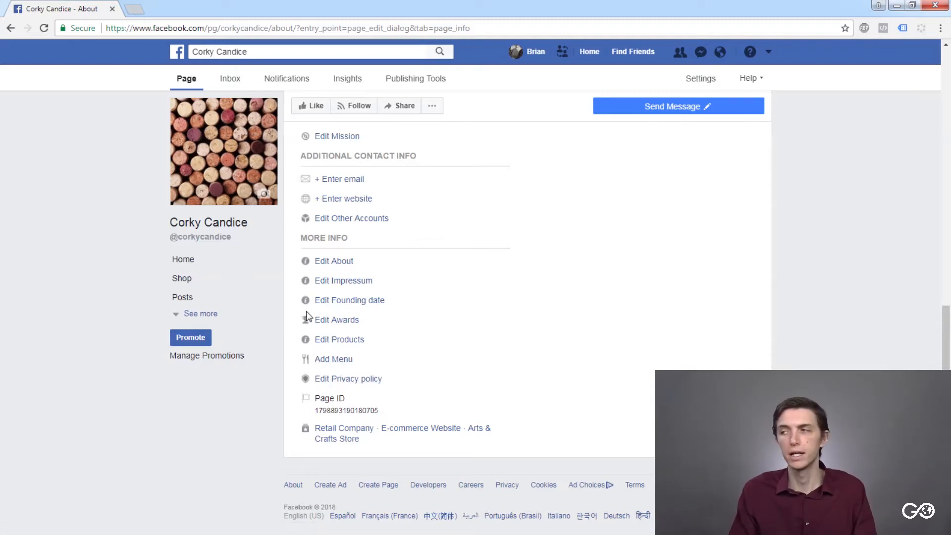
{"action": "mouse_move", "coordinate": [378, 411]}
{"action": "left_mouse_down"}
{"action": "mouse_move", "coordinate": [337, 413]}
{"action": "mouse_move", "coordinate": [374, 404]}
{"action": "left_mouse_up"}
{"action": "left_click", "coordinate": [326, 412]}
{"action": "left_click", "coordinate": [382, 410]}
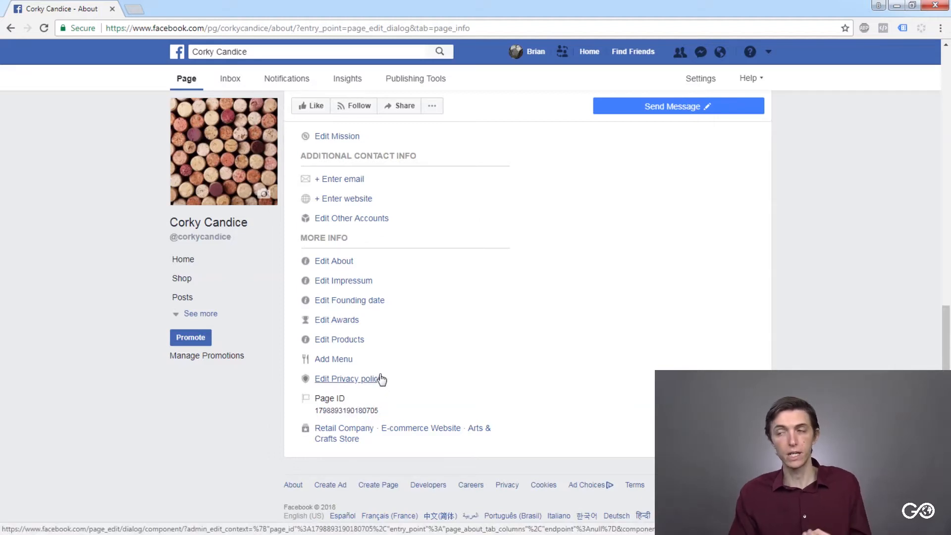
{"action": "left_click_drag", "start_coordinate": [378, 410], "coordinate": [314, 411]}
{"action": "left_click", "coordinate": [315, 411]}
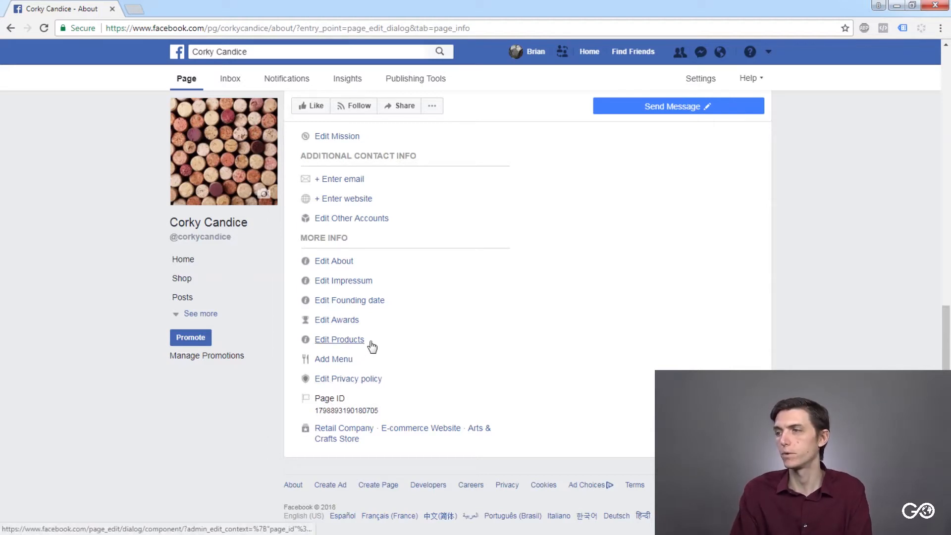
- Open the Products details for editing and cancel without entering any products
{"action": "scroll", "coordinate": [368, 333], "scroll_direction": "up", "scroll_amount": 1}
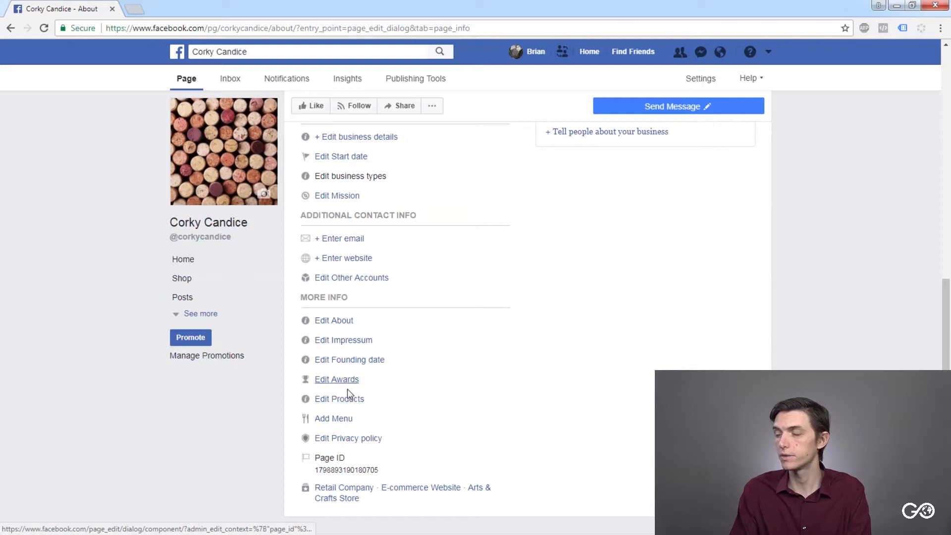
{"action": "left_click", "coordinate": [351, 403]}
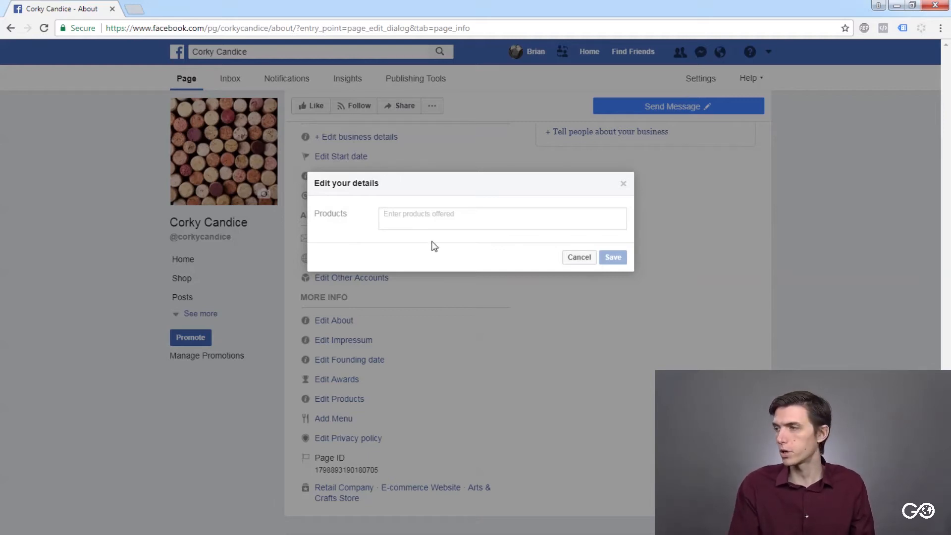
{"action": "left_click", "coordinate": [587, 261]}
{"action": "scroll", "coordinate": [574, 300], "scroll_direction": "down", "scroll_amount": 1}
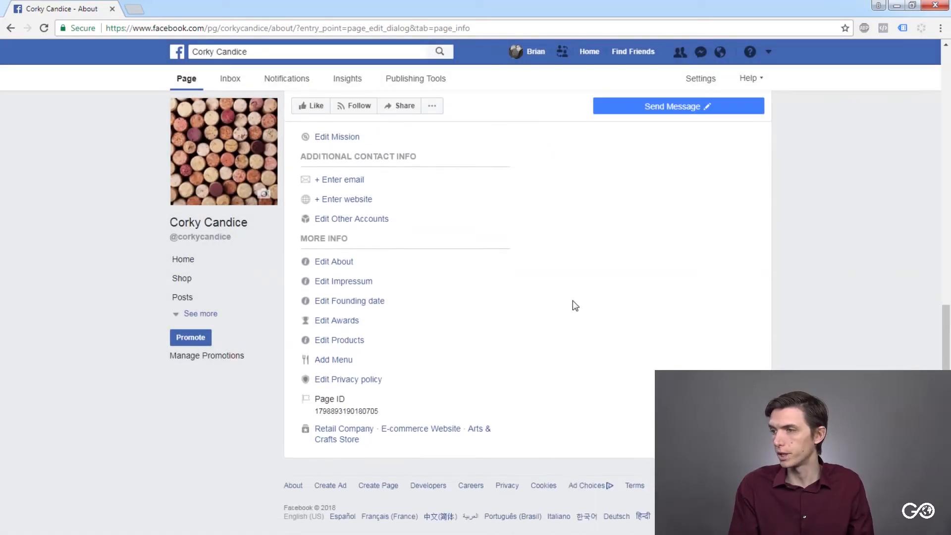
{"action": "scroll", "coordinate": [573, 300], "scroll_direction": "up", "scroll_amount": 6}
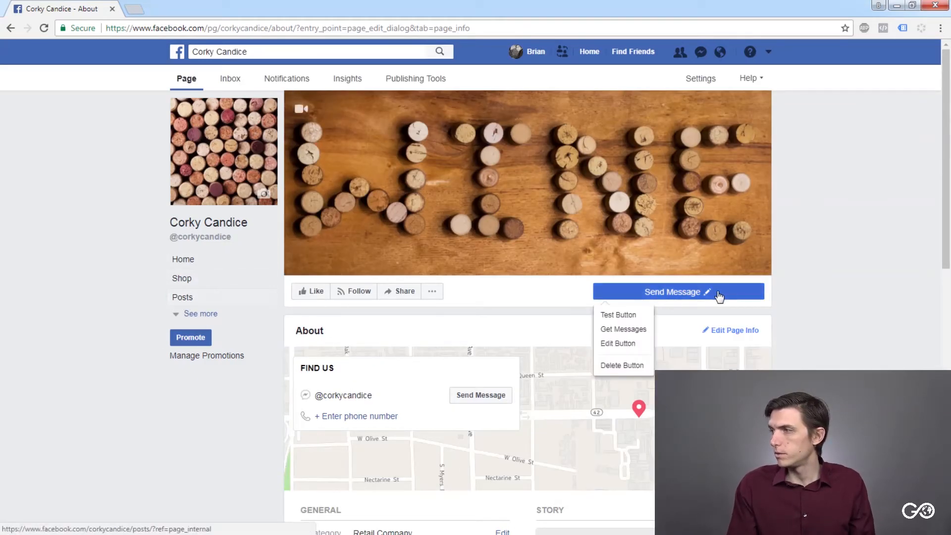
{"action": "scroll", "coordinate": [520, 312], "scroll_direction": "down", "scroll_amount": 12}
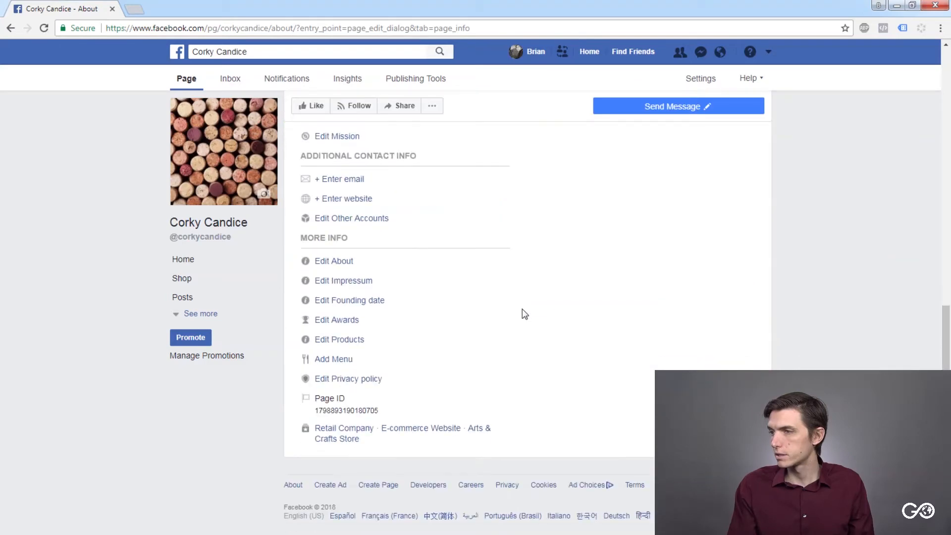
- Open the Page's Shop section, look over the currency and address fields in Set Up Payments, and close the form without entering details
{"action": "scroll", "coordinate": [520, 312], "scroll_direction": "up", "scroll_amount": 9}
{"action": "scroll", "coordinate": [524, 311], "scroll_direction": "up", "scroll_amount": 3}
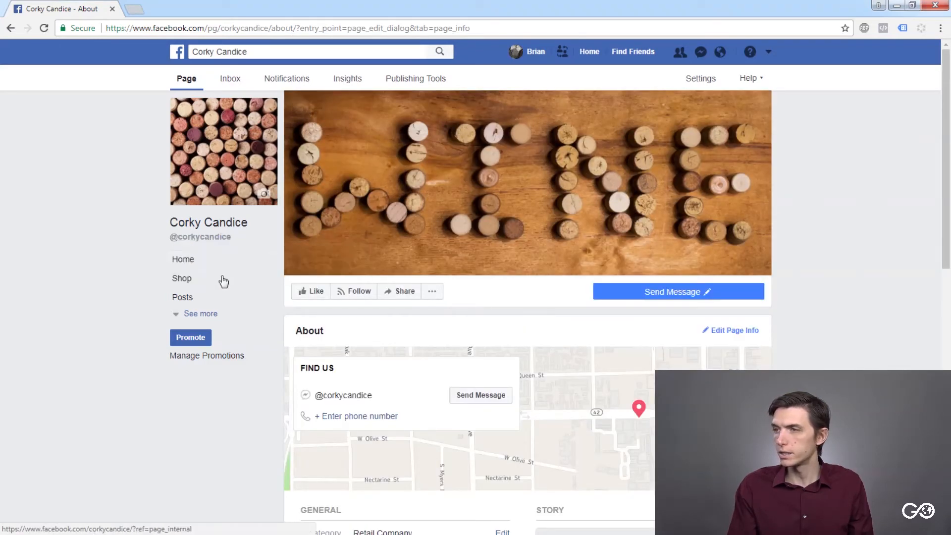
{"action": "left_click", "coordinate": [192, 268]}
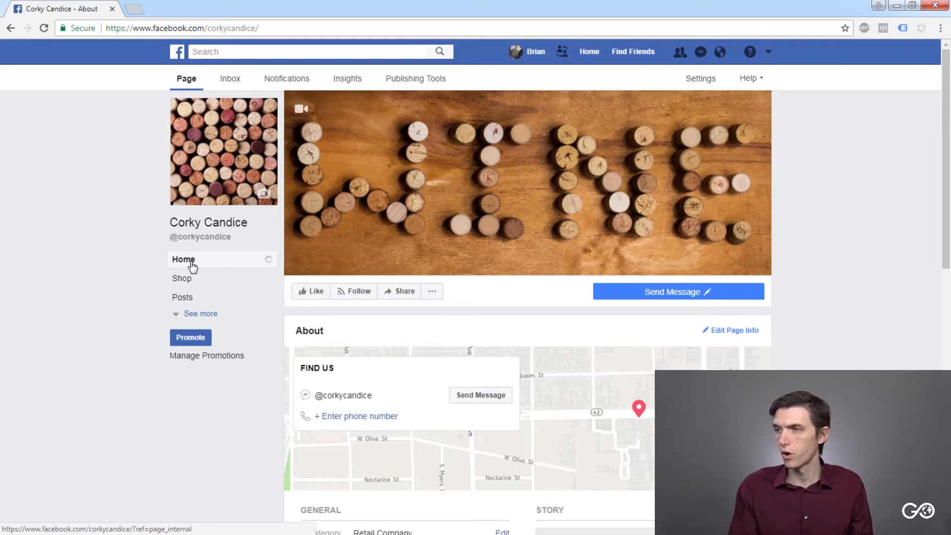
{"action": "left_click", "coordinate": [190, 279]}
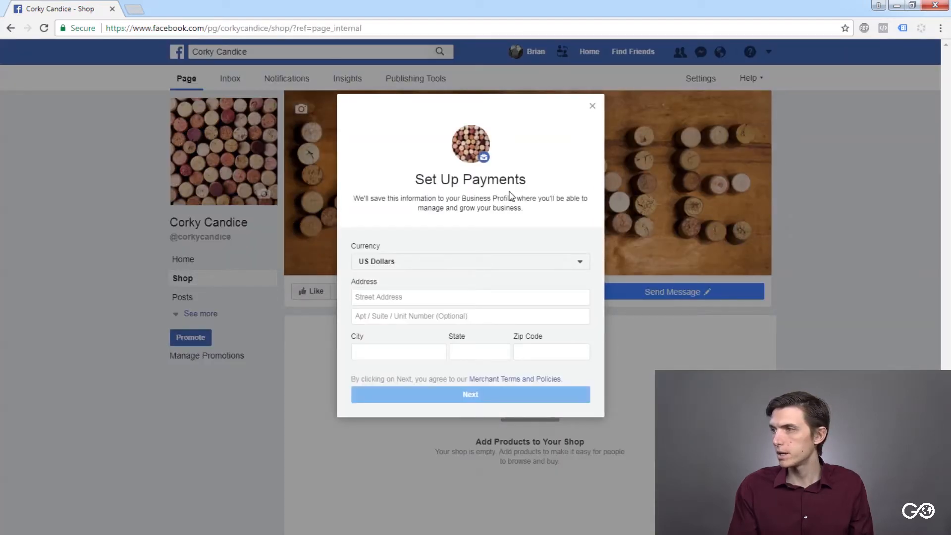
{"action": "left_click", "coordinate": [476, 264]}
{"action": "left_click", "coordinate": [477, 263]}
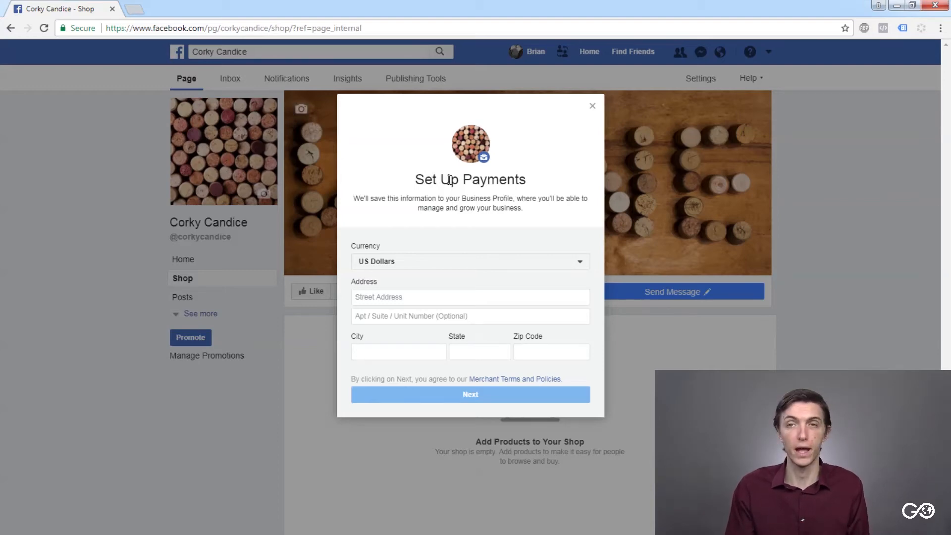
{"action": "left_click", "coordinate": [592, 110]}
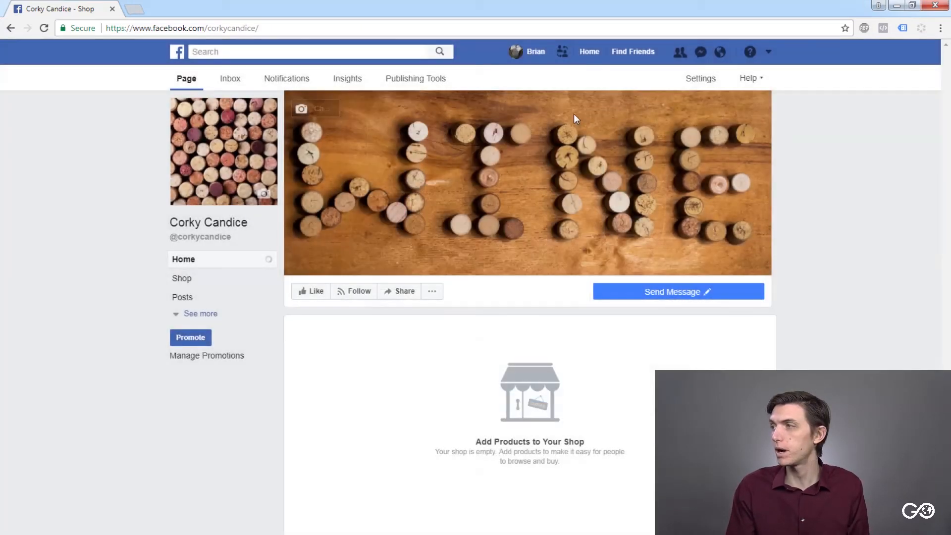
- Expand the Page's section list, return to the Home section and reload the Page
{"action": "scroll", "coordinate": [292, 273], "scroll_direction": "down", "scroll_amount": 2}
{"action": "scroll", "coordinate": [291, 282], "scroll_direction": "up", "scroll_amount": 2}
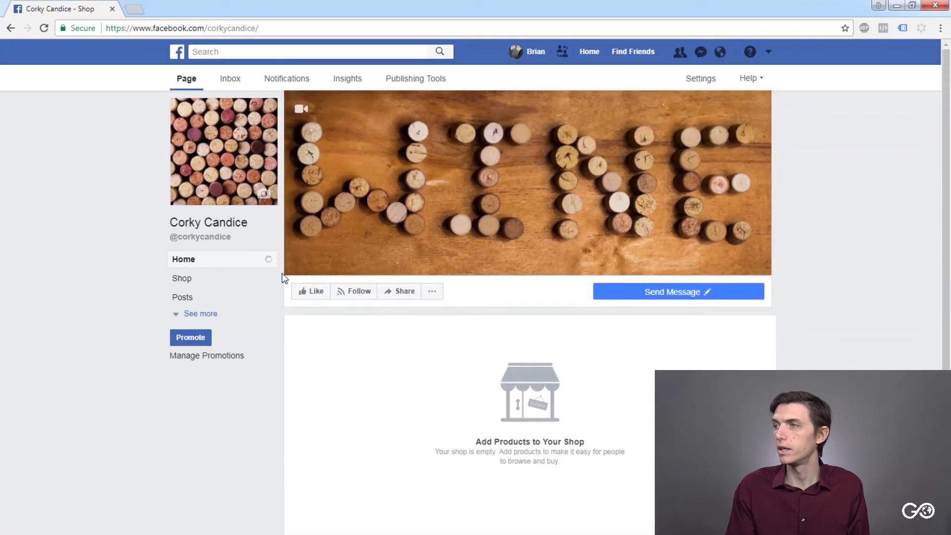
{"action": "left_click", "coordinate": [192, 313]}
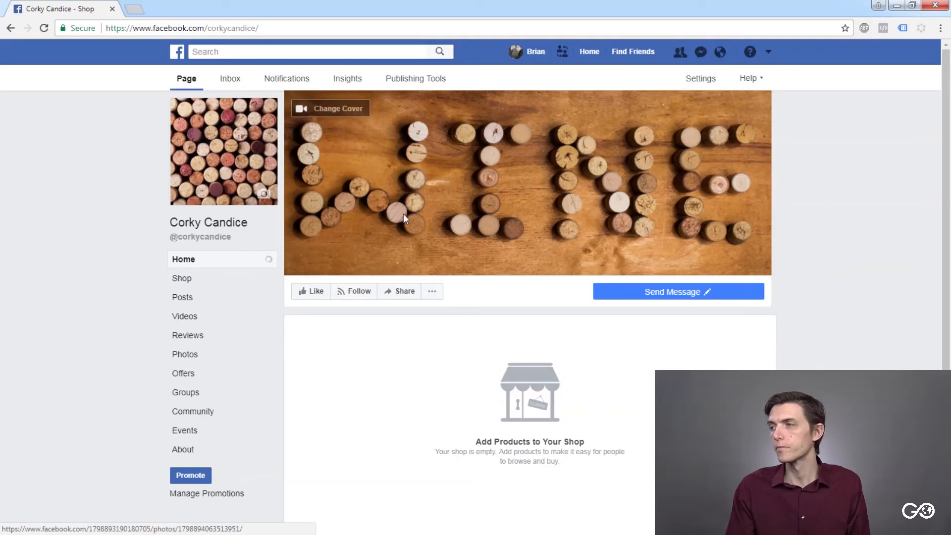
{"action": "scroll", "coordinate": [403, 283], "scroll_direction": "down", "scroll_amount": 2}
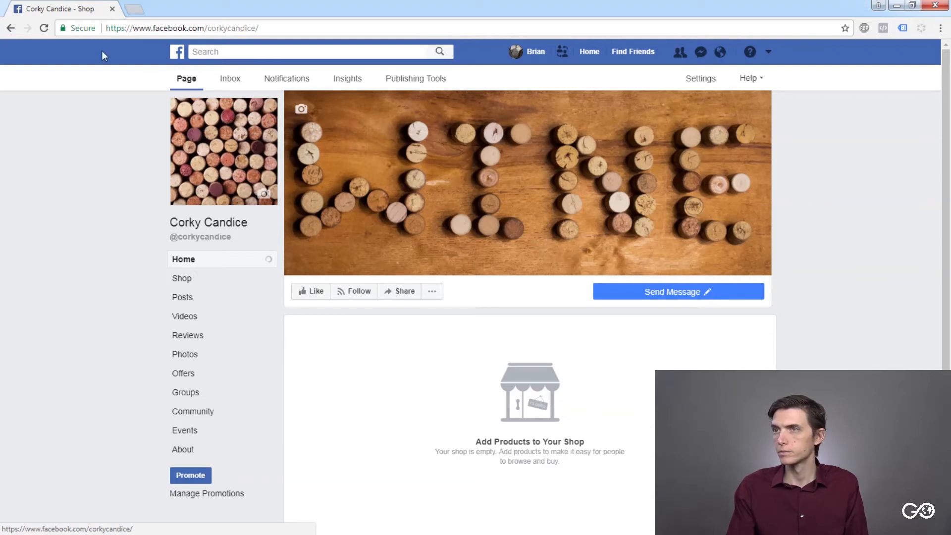
{"action": "left_click", "coordinate": [43, 29]}
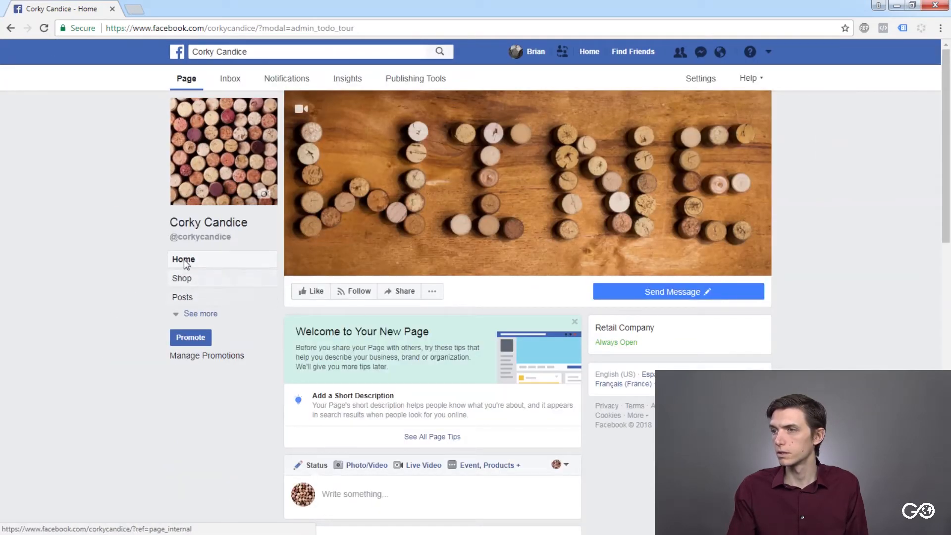
{"action": "left_click", "coordinate": [194, 261]}
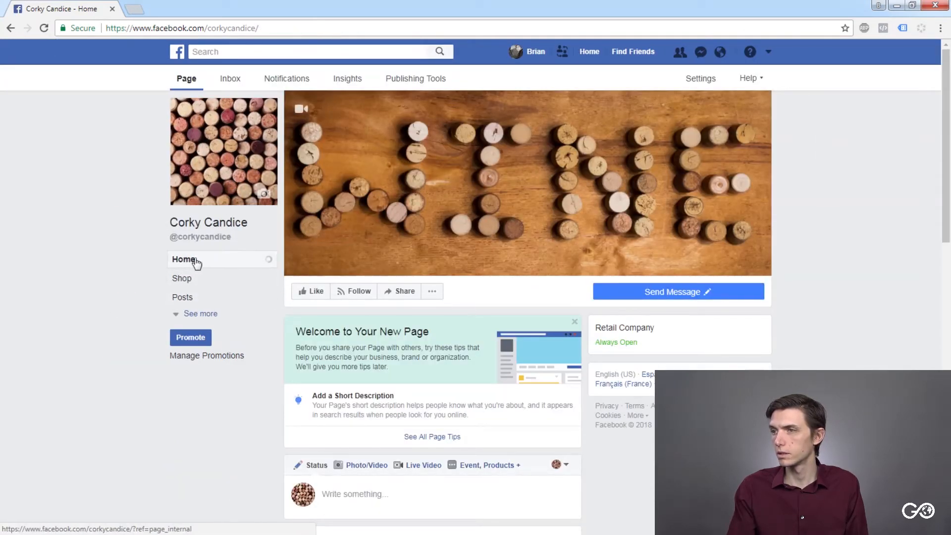
{"action": "scroll", "coordinate": [352, 332], "scroll_direction": "down", "scroll_amount": 5}
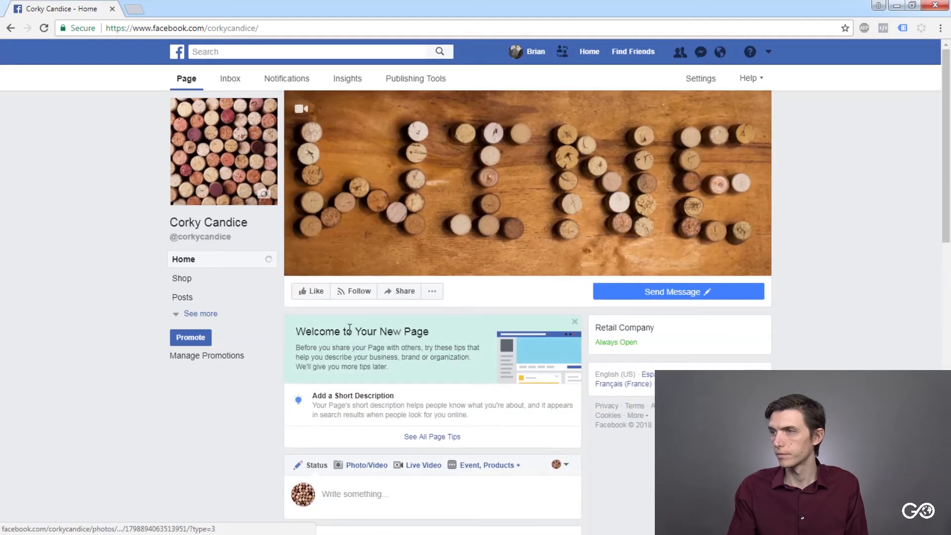
{"action": "left_click", "coordinate": [44, 29]}
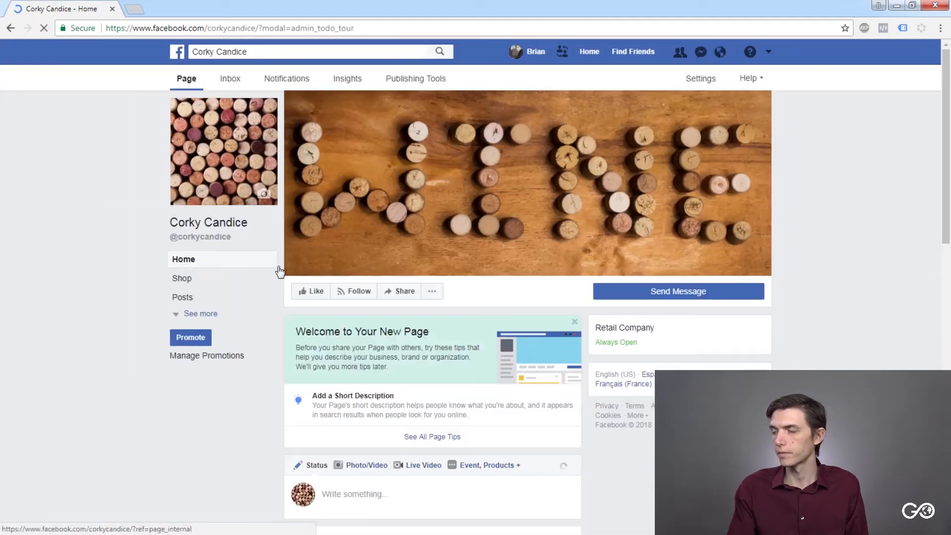
- Look through the posts on the Page's Home section and remove the Welcome to Your New Page tips
{"action": "scroll", "coordinate": [291, 278], "scroll_direction": "down", "scroll_amount": 5}
{"action": "scroll", "coordinate": [290, 278], "scroll_direction": "down", "scroll_amount": 10}
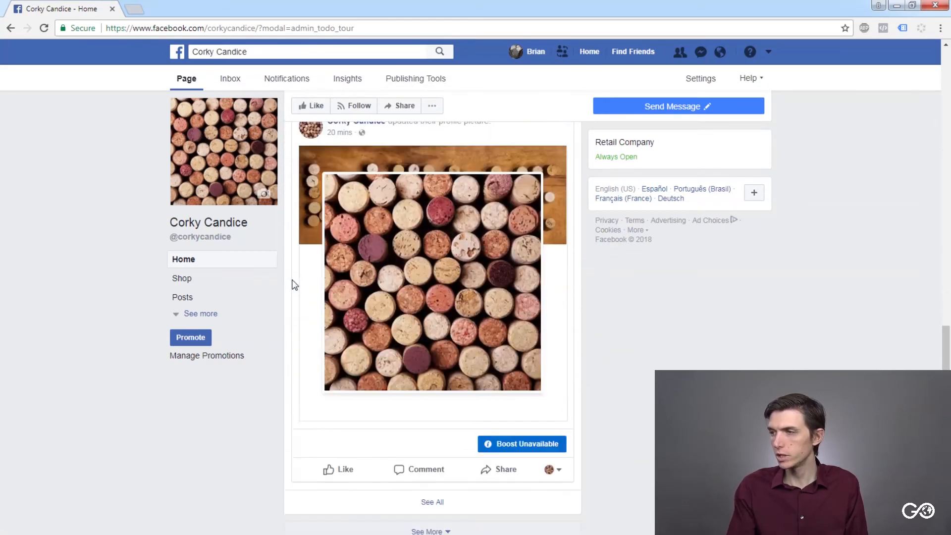
{"action": "scroll", "coordinate": [295, 285], "scroll_direction": "up", "scroll_amount": 15}
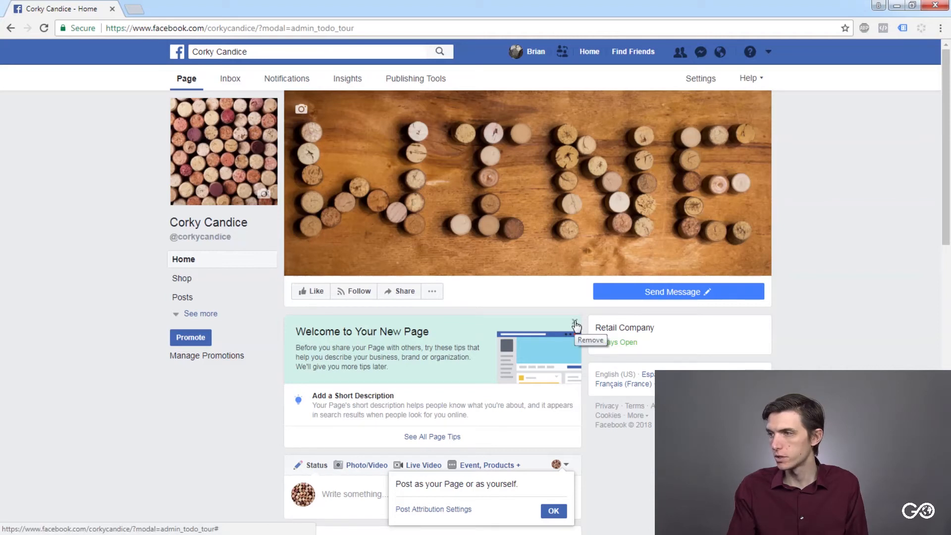
{"action": "left_click", "coordinate": [575, 323]}
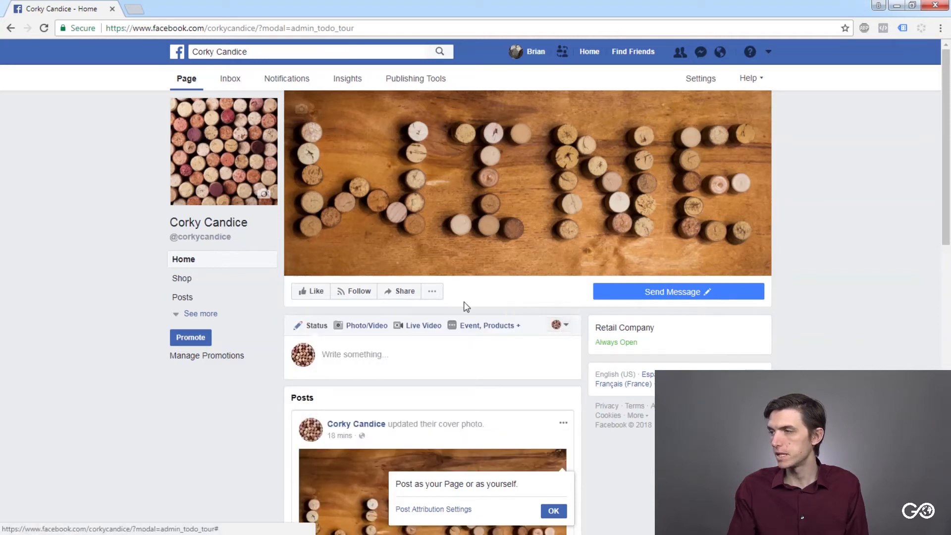
- Open the Page's status composer and view the identities available for posting
{"action": "left_click", "coordinate": [333, 353]}
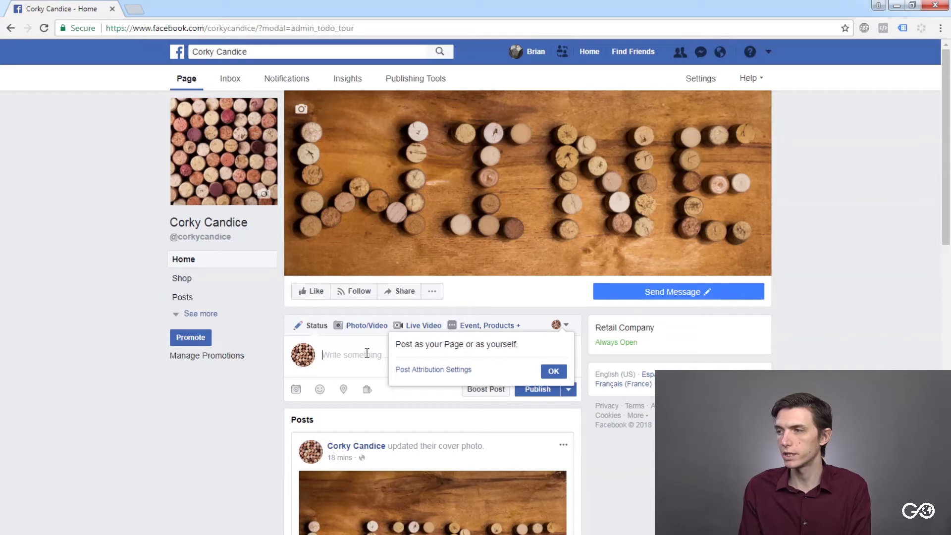
{"action": "left_click", "coordinate": [558, 324]}
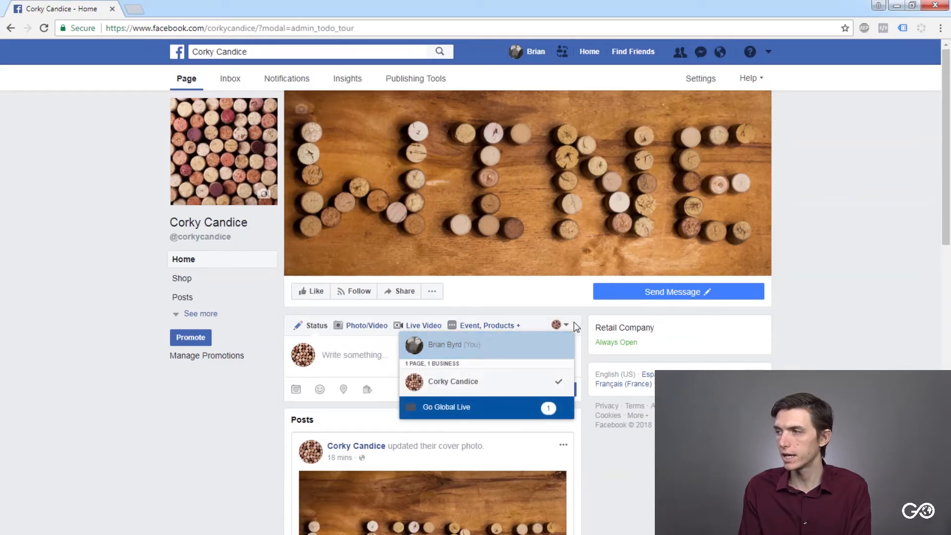
{"action": "left_click", "coordinate": [347, 355]}
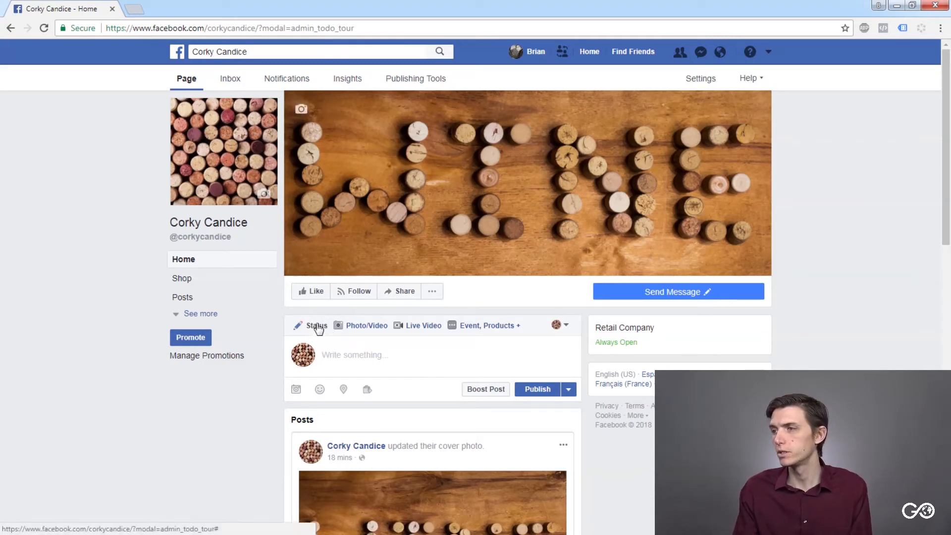
- Go through the Photo/Video, Live Video and Event, Products post options, and return to the Status composer
{"action": "left_click", "coordinate": [365, 327]}
{"action": "left_click", "coordinate": [421, 327]}
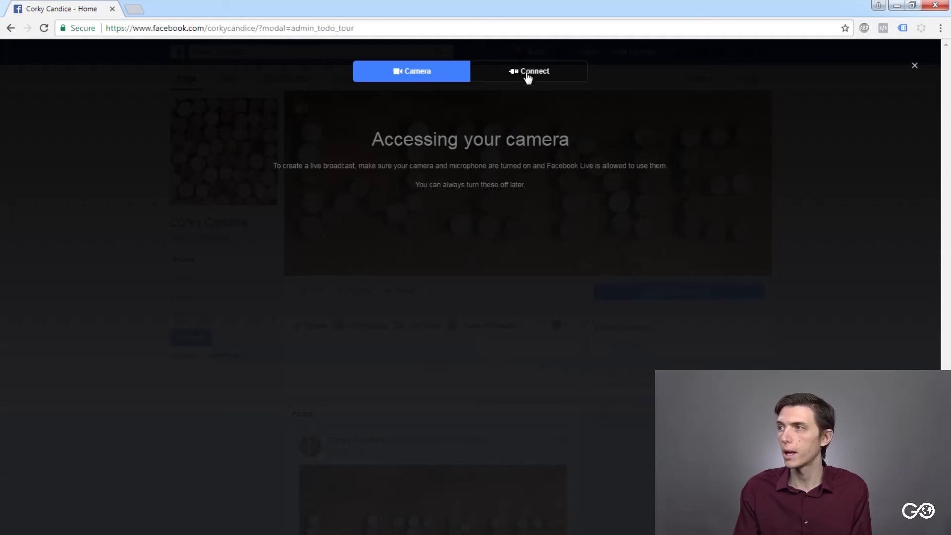
{"action": "left_click", "coordinate": [914, 65]}
{"action": "left_click", "coordinate": [488, 326]}
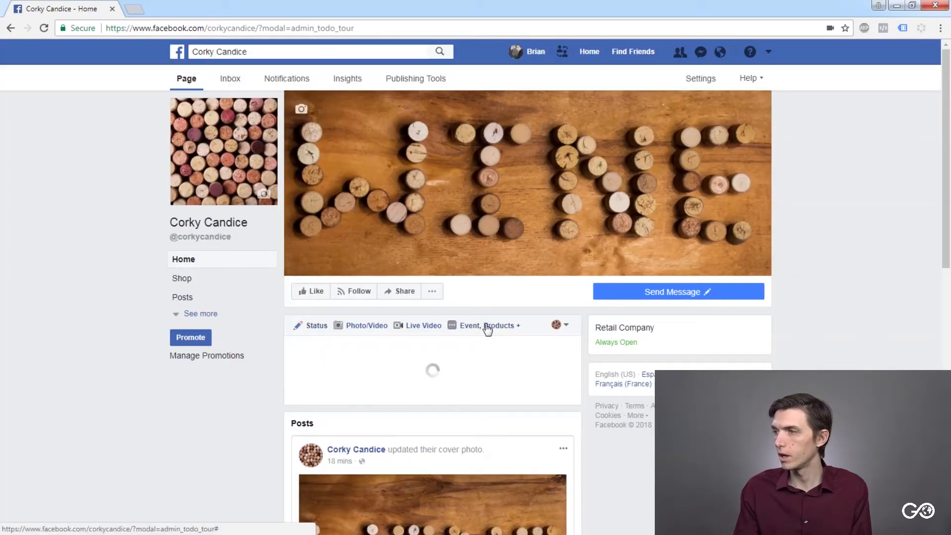
{"action": "scroll", "coordinate": [373, 410], "scroll_direction": "down", "scroll_amount": 2}
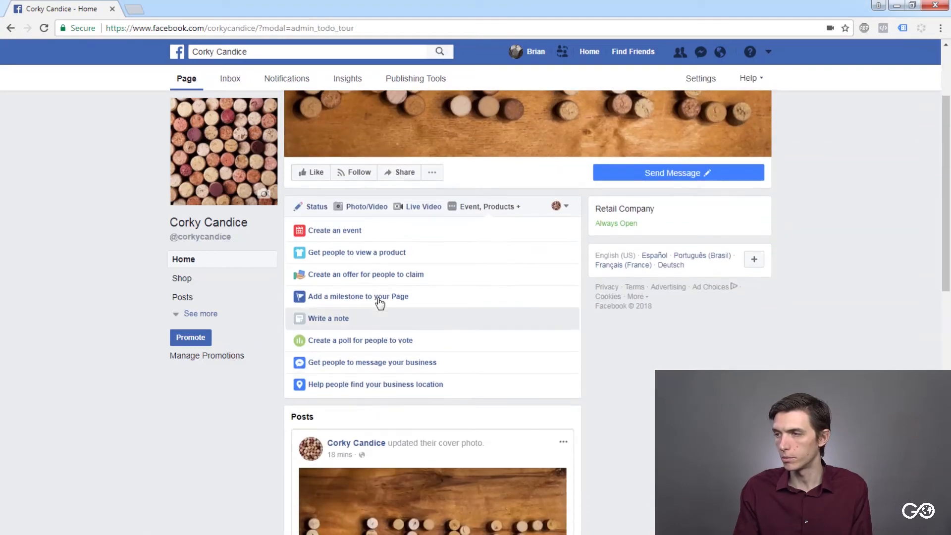
{"action": "left_click", "coordinate": [307, 207]}
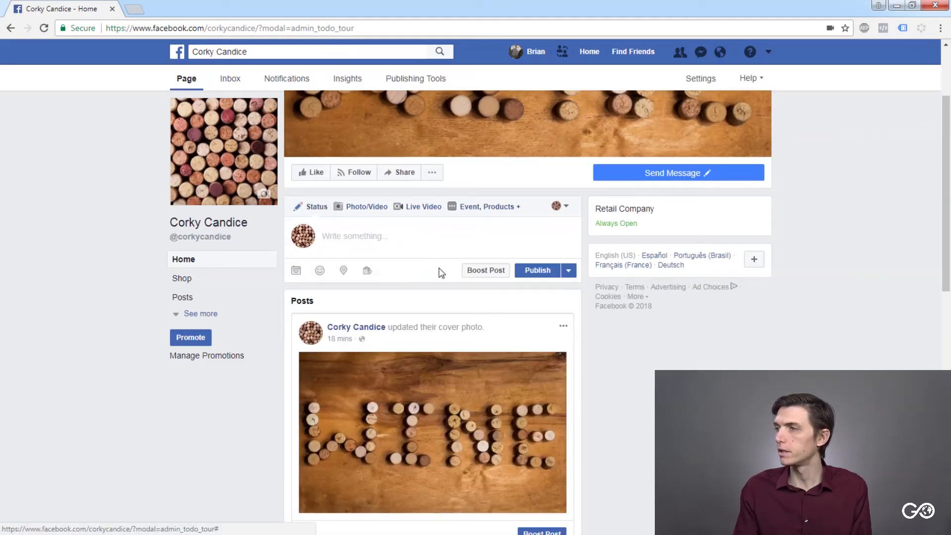
{"action": "scroll", "coordinate": [441, 271], "scroll_direction": "up", "scroll_amount": 1}
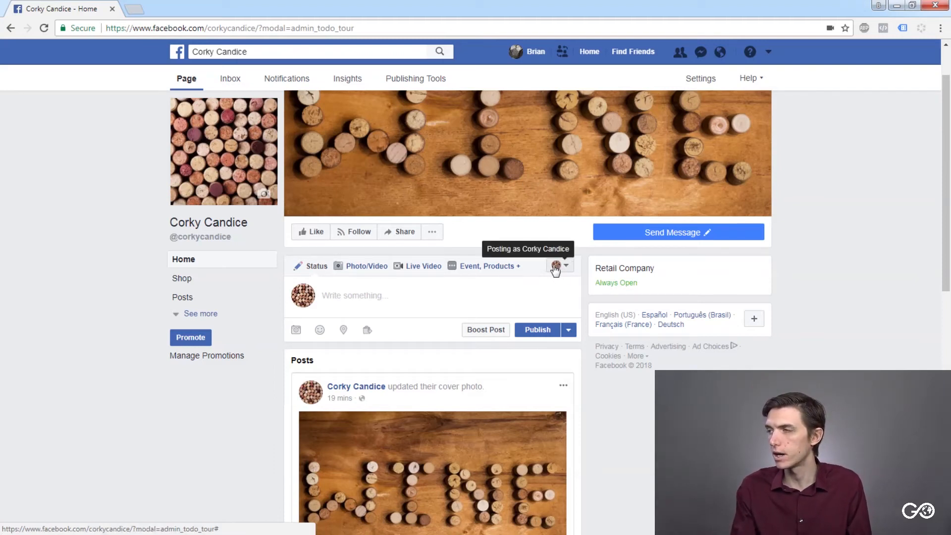
- Try the status composer with the personal profile as posting identity, and switch the identity back to Corky Candice
{"action": "mouse_move", "coordinate": [231, 152]}
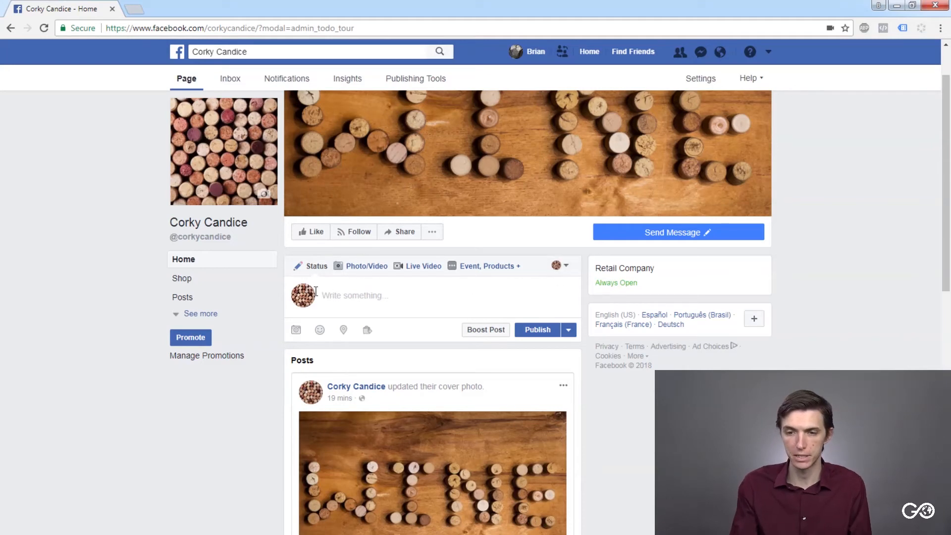
{"action": "left_click", "coordinate": [555, 266]}
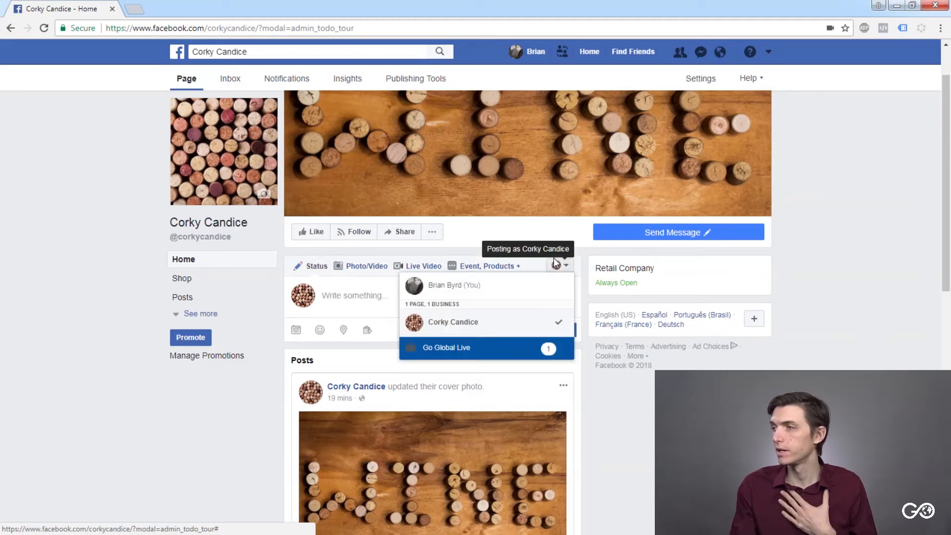
{"action": "left_click", "coordinate": [510, 288]}
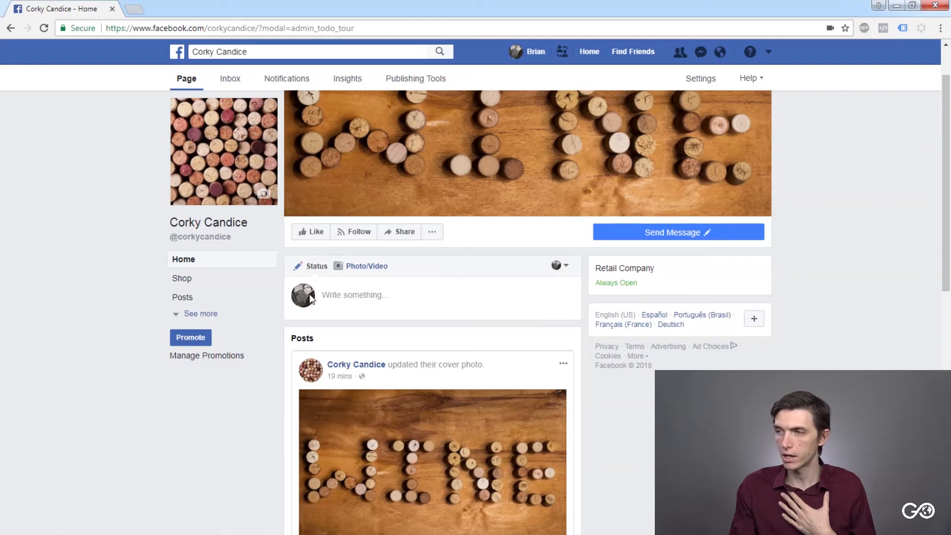
{"action": "left_click", "coordinate": [333, 297]}
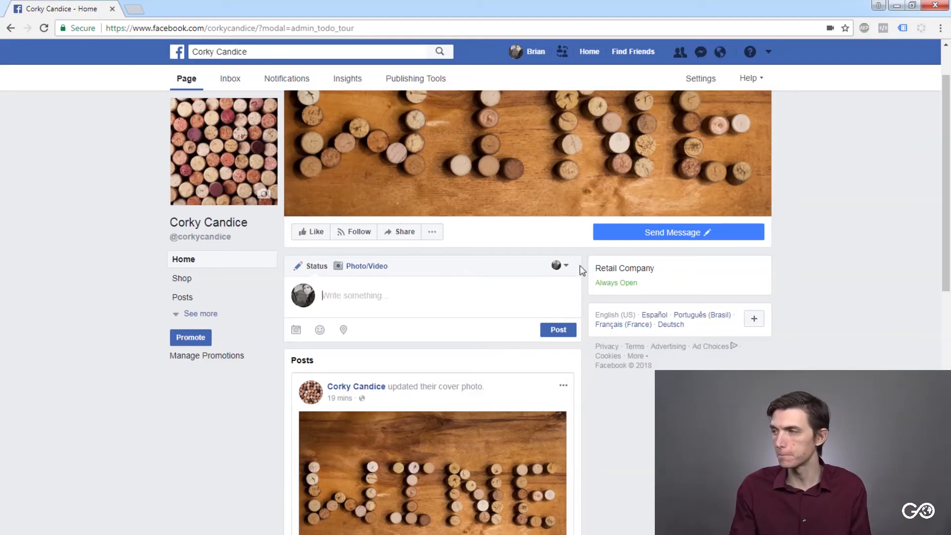
{"action": "left_click", "coordinate": [558, 265]}
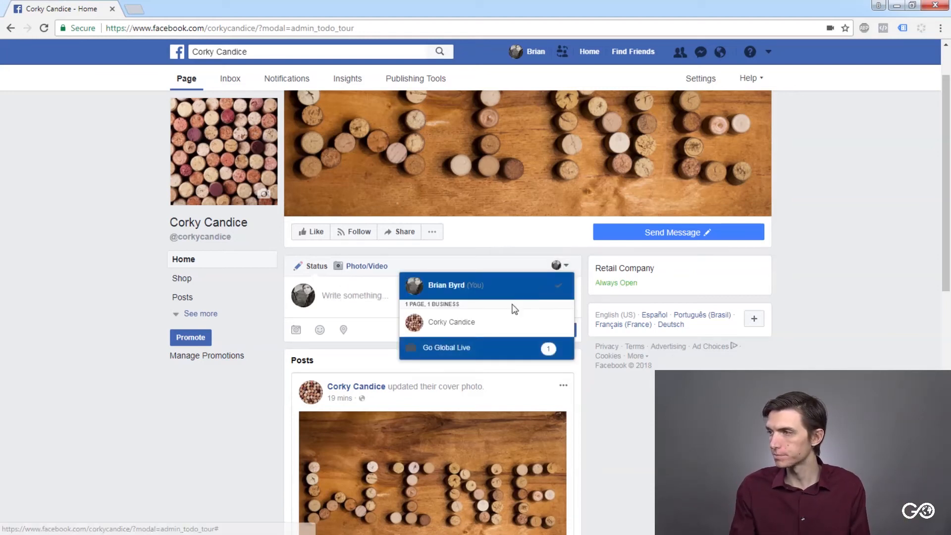
{"action": "left_click", "coordinate": [476, 322]}
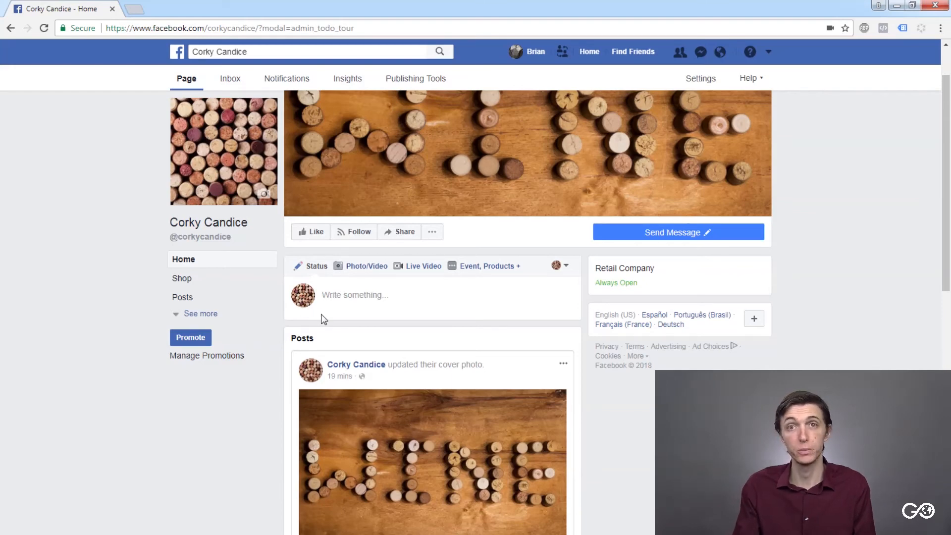
{"action": "left_click", "coordinate": [360, 296]}
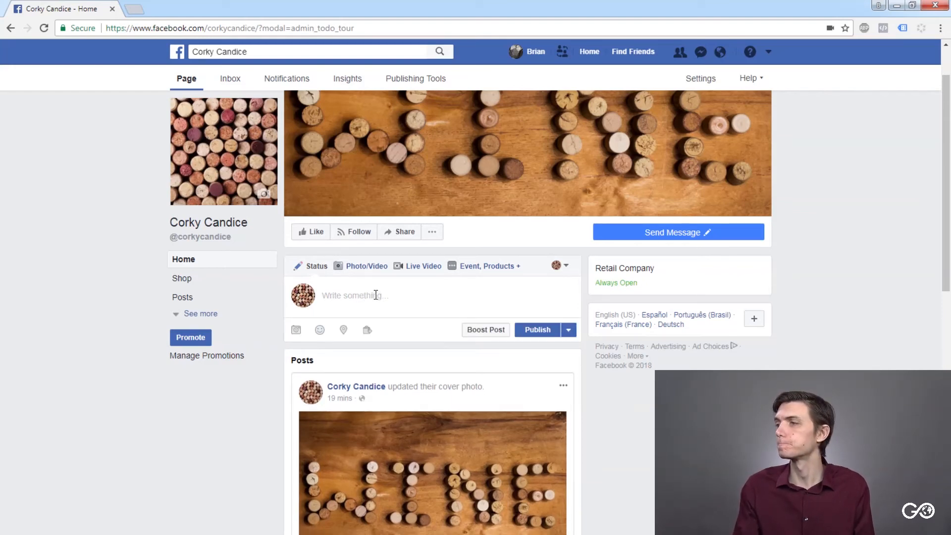
- Open the personal profile, look through its intro and timeline posts, and go to the News Feed
{"action": "scroll", "coordinate": [370, 317], "scroll_direction": "up", "scroll_amount": 1}
{"action": "scroll", "coordinate": [371, 319], "scroll_direction": "down", "scroll_amount": 5}
{"action": "scroll", "coordinate": [371, 320], "scroll_direction": "up", "scroll_amount": 5}
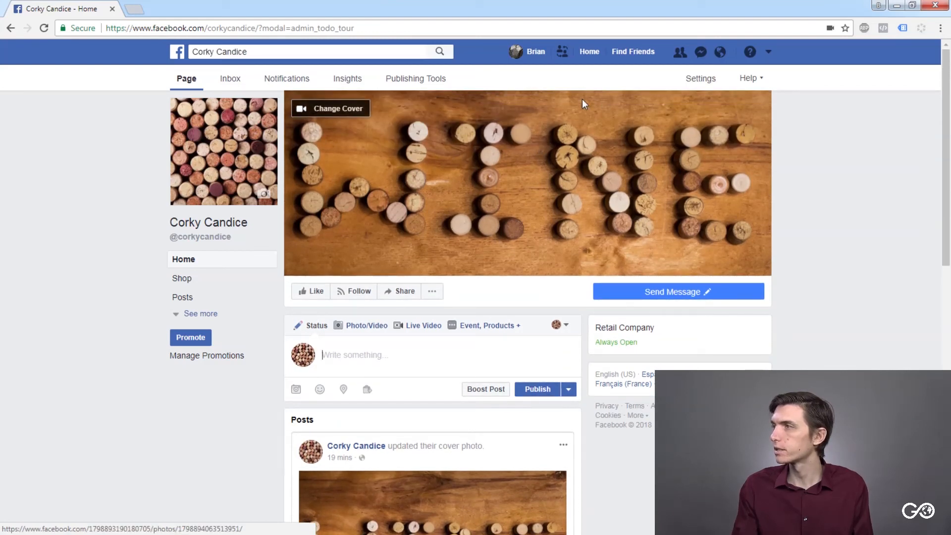
{"action": "left_click", "coordinate": [526, 51]}
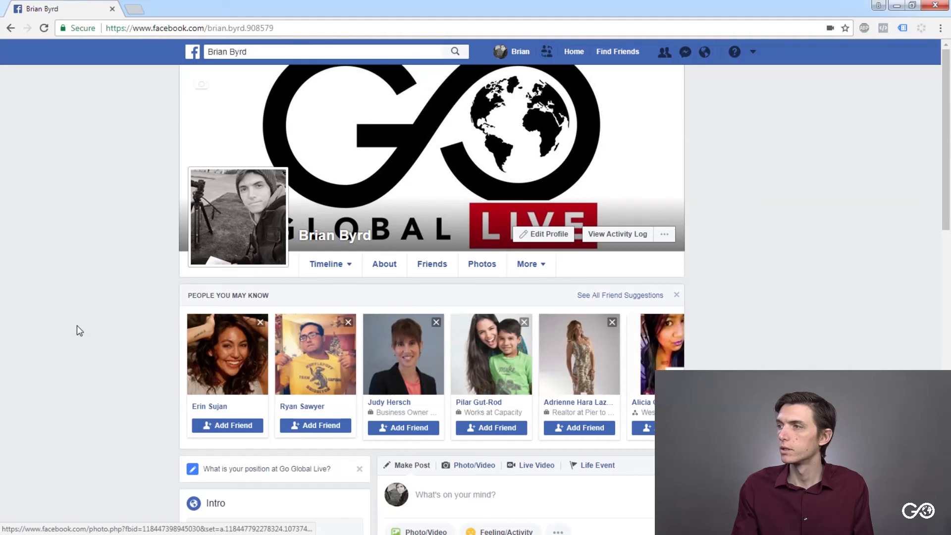
{"action": "scroll", "coordinate": [98, 338], "scroll_direction": "down", "scroll_amount": 10}
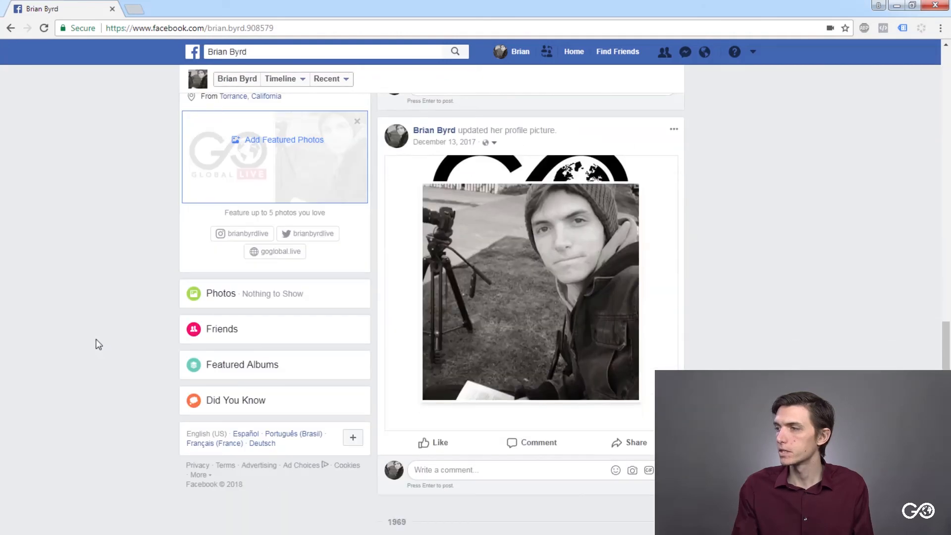
{"action": "scroll", "coordinate": [94, 338], "scroll_direction": "up", "scroll_amount": 3}
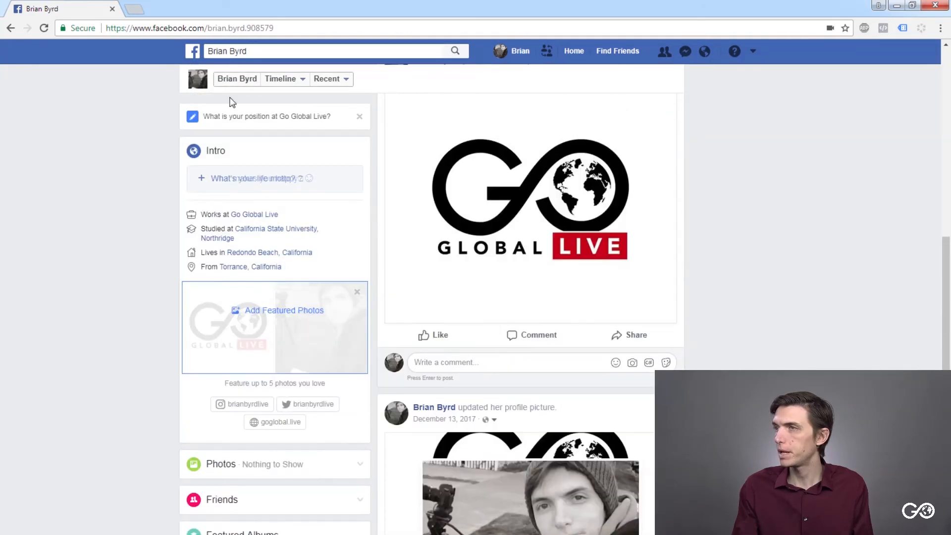
{"action": "left_click", "coordinate": [193, 54]}
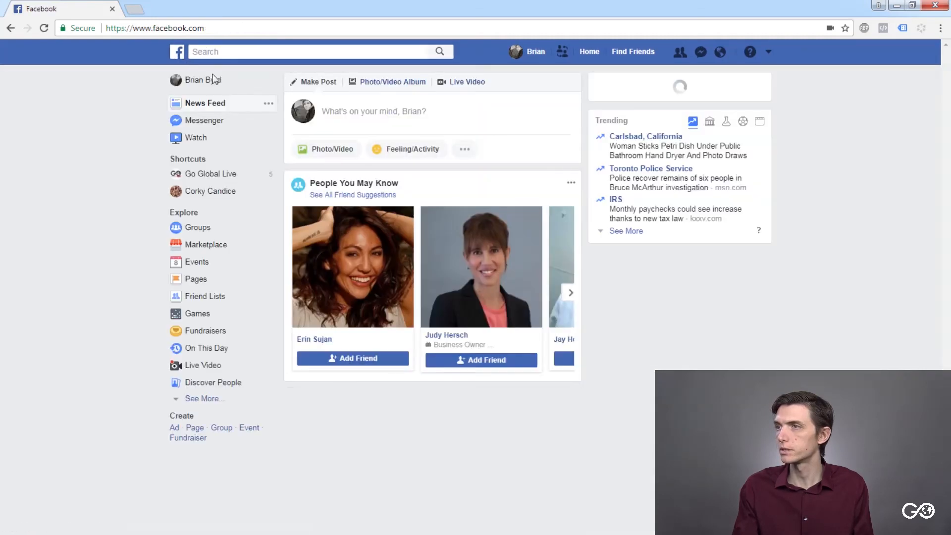
- Look over the personal News Feed, view the list of managed Pages, and open the Corky Candice Page from it
{"action": "scroll", "coordinate": [350, 317], "scroll_direction": "down", "scroll_amount": 7}
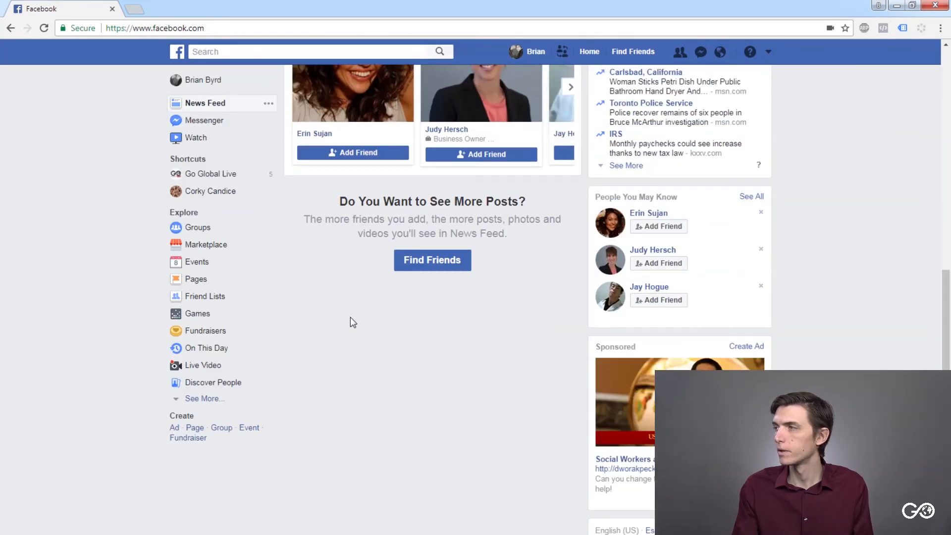
{"action": "scroll", "coordinate": [355, 320], "scroll_direction": "up", "scroll_amount": 6}
{"action": "scroll", "coordinate": [354, 324], "scroll_direction": "up", "scroll_amount": 2}
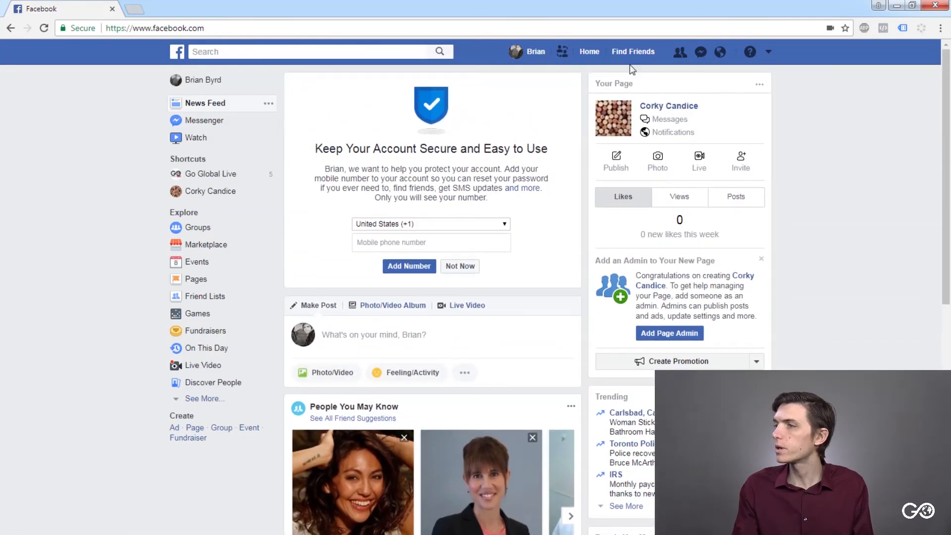
{"action": "left_click", "coordinate": [769, 54]}
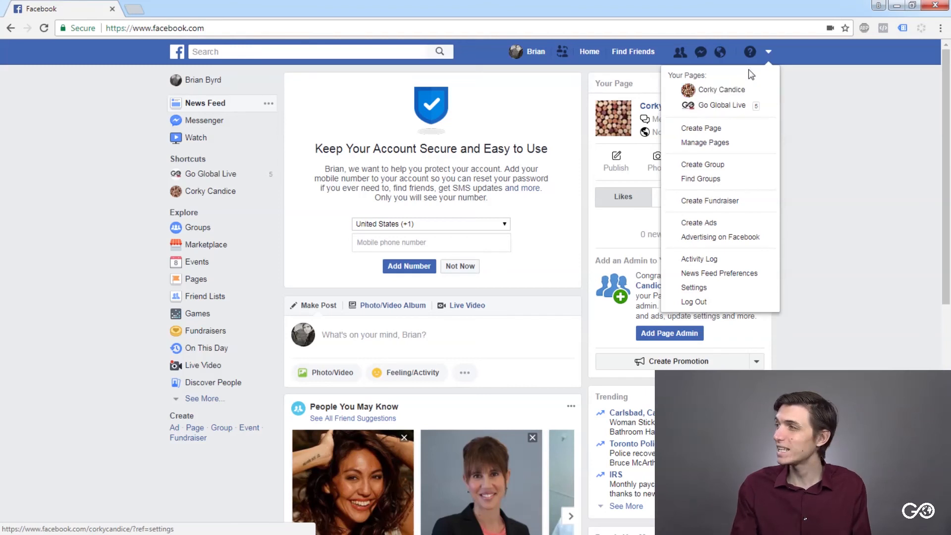
{"action": "left_click", "coordinate": [769, 51]}
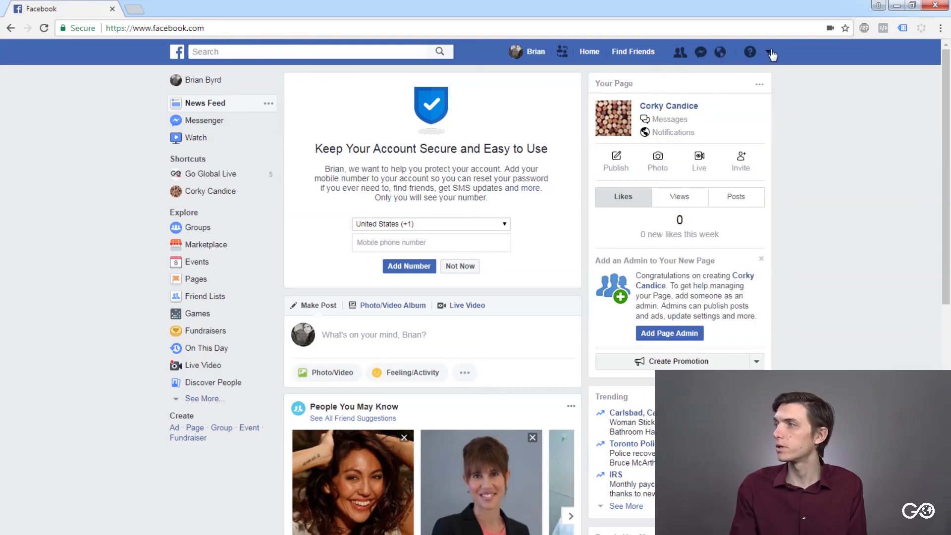
{"action": "left_click", "coordinate": [769, 54]}
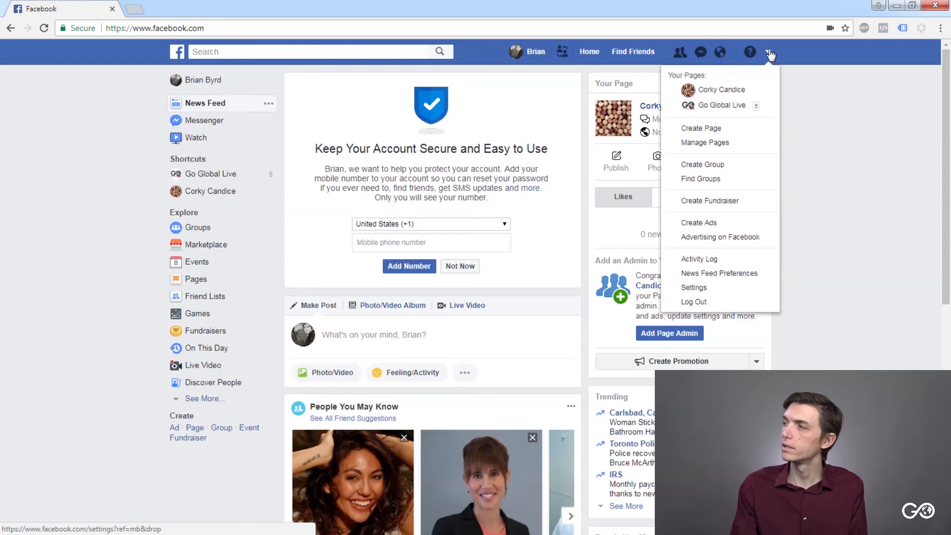
{"action": "left_click", "coordinate": [721, 92]}
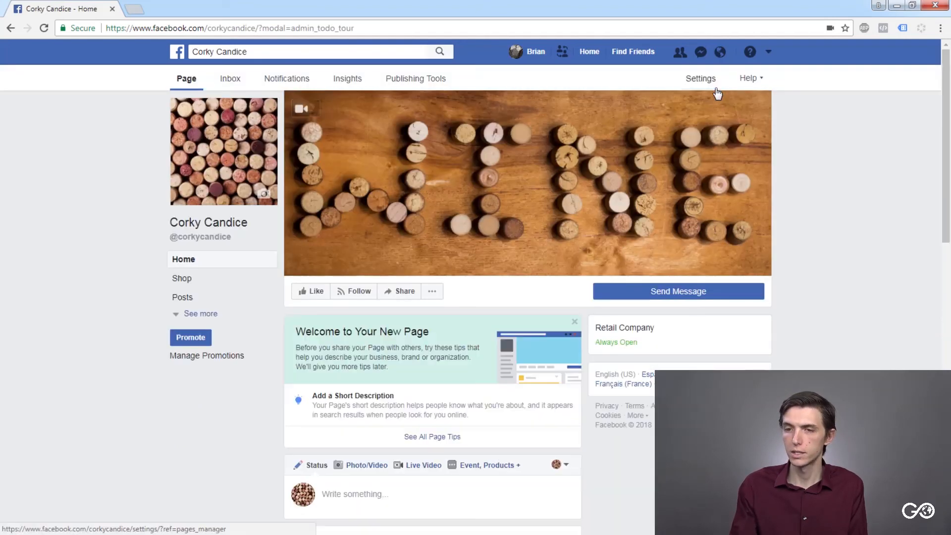
- Look through the Corky Candice Page's tips, status composer and cover photo post
{"action": "scroll", "coordinate": [352, 278], "scroll_direction": "down", "scroll_amount": 4}
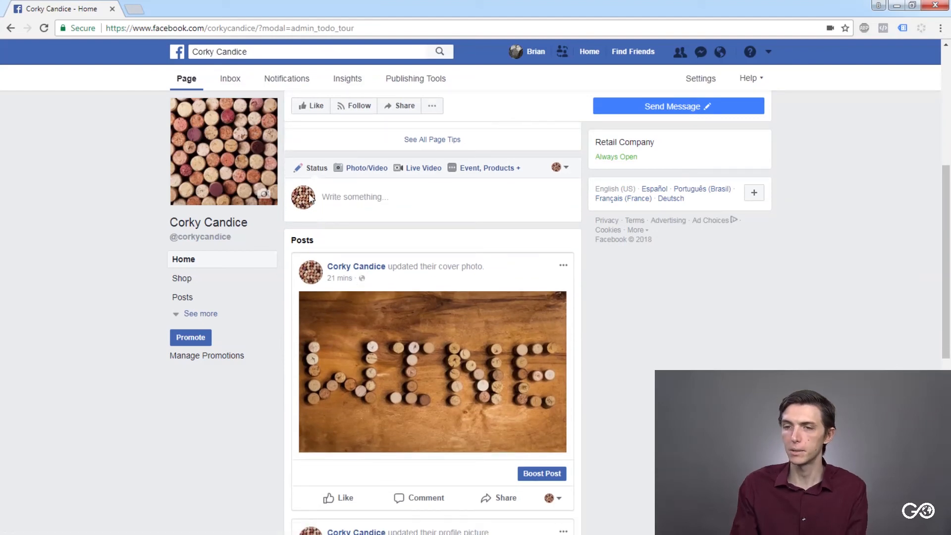
{"action": "scroll", "coordinate": [304, 205], "scroll_direction": "up", "scroll_amount": 5}
{"action": "scroll", "coordinate": [305, 205], "scroll_direction": "down", "scroll_amount": 12}
{"action": "scroll", "coordinate": [306, 211], "scroll_direction": "up", "scroll_amount": 10}
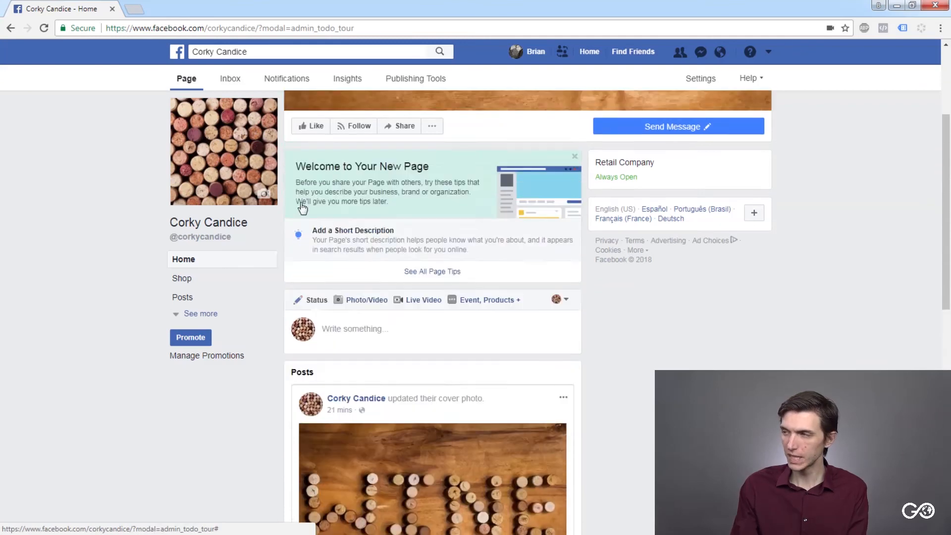